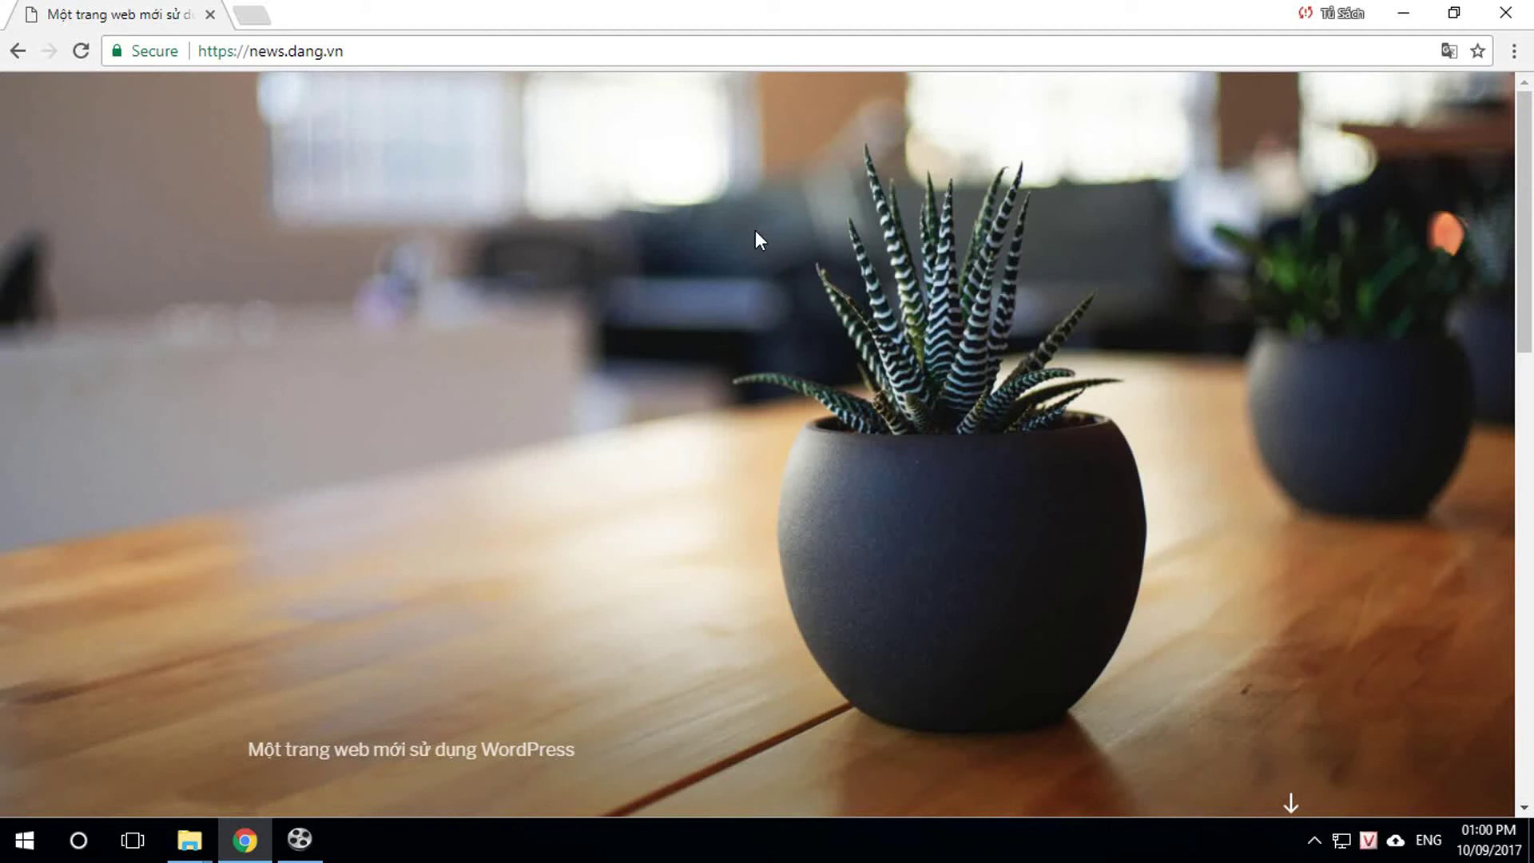
click(284, 53)
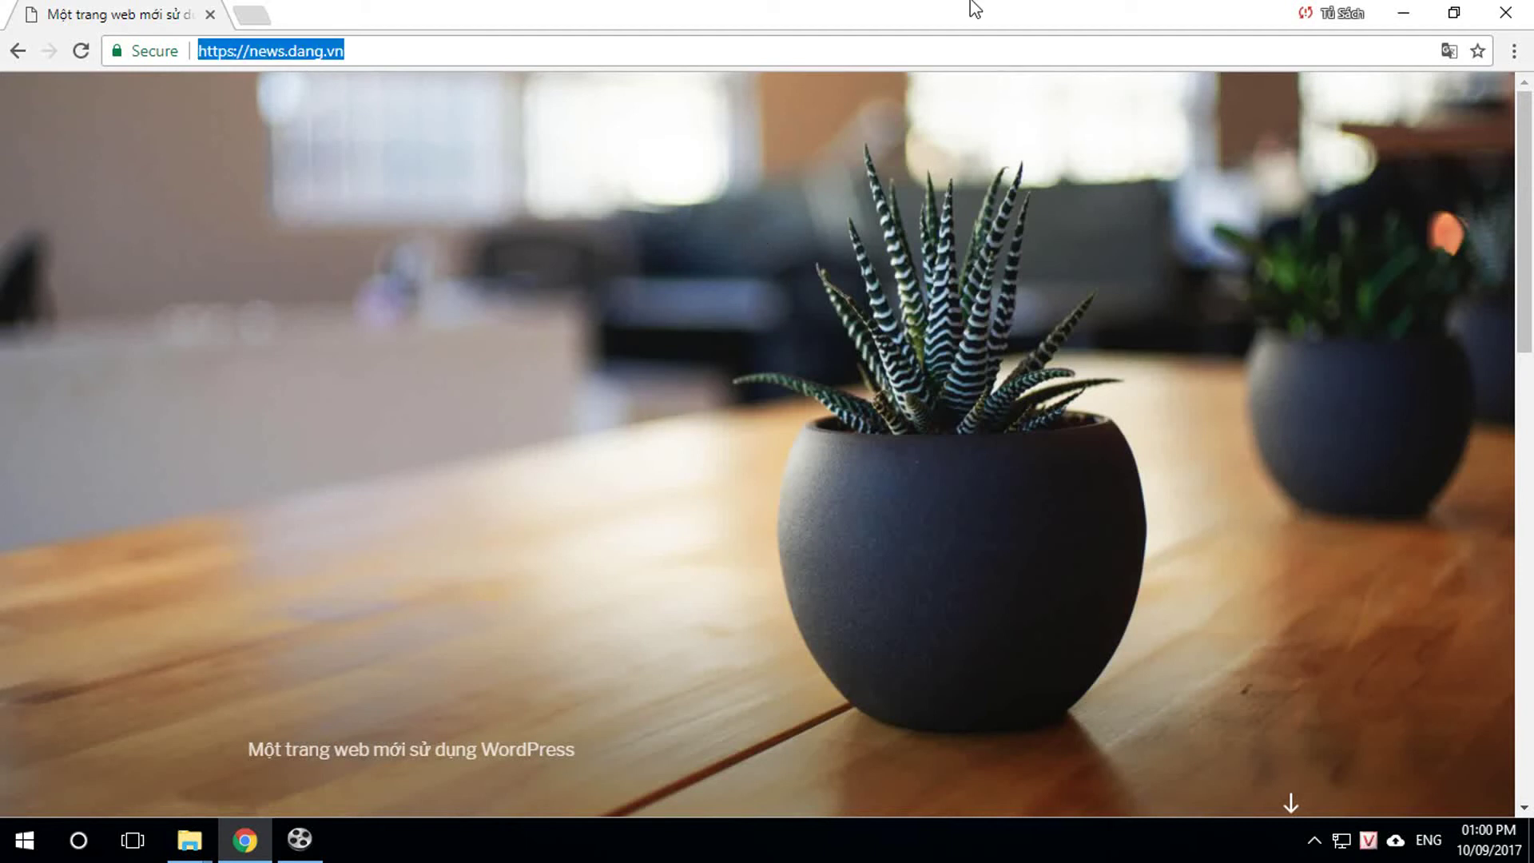
click(285, 52)
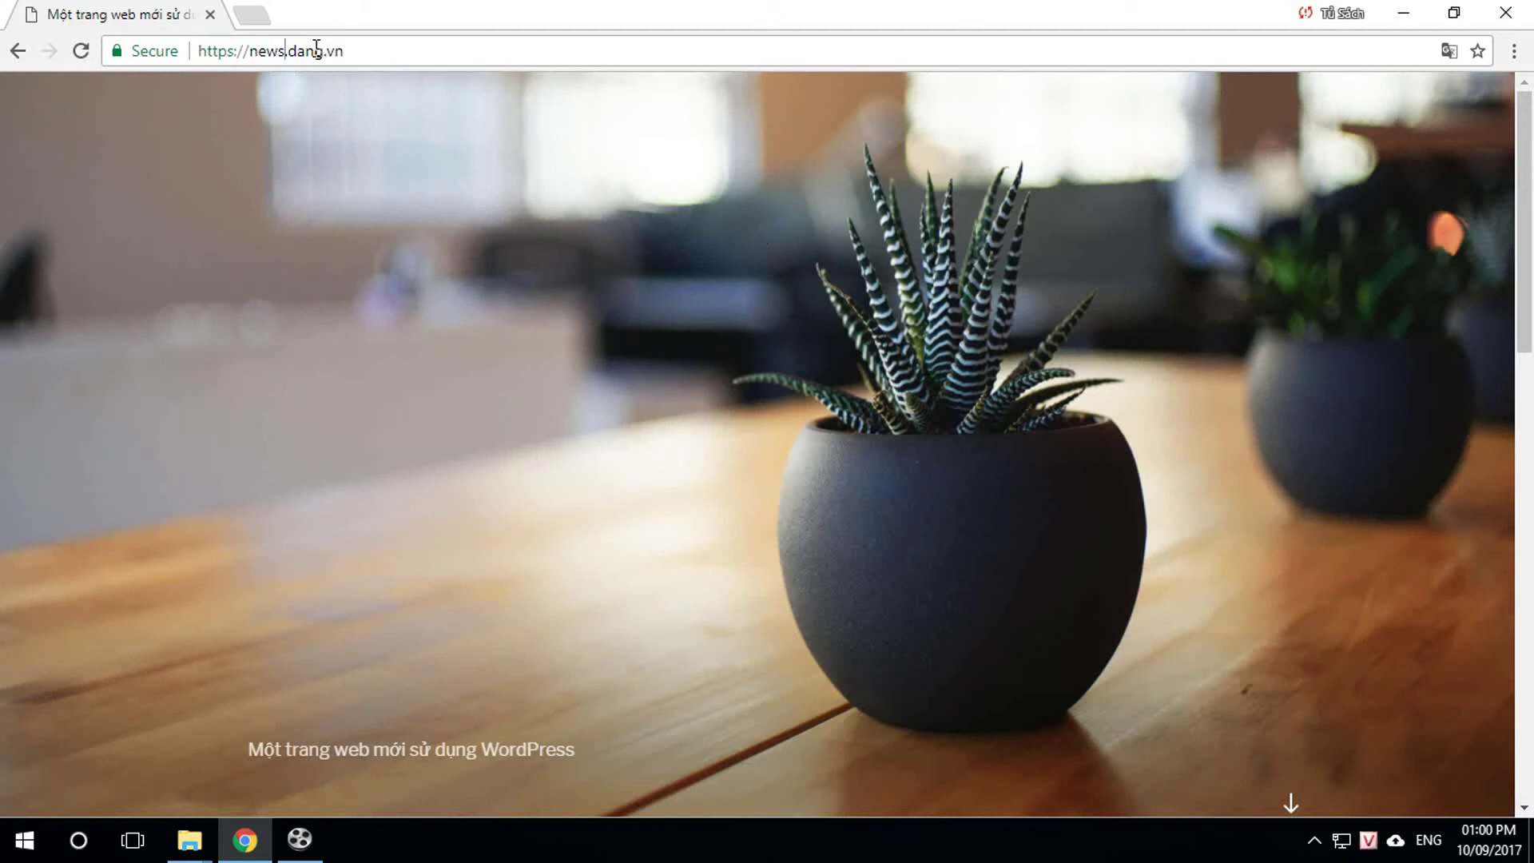
key(BackSpace)
key(BackSpace)
key(BackSpace)
key(BackSpace)
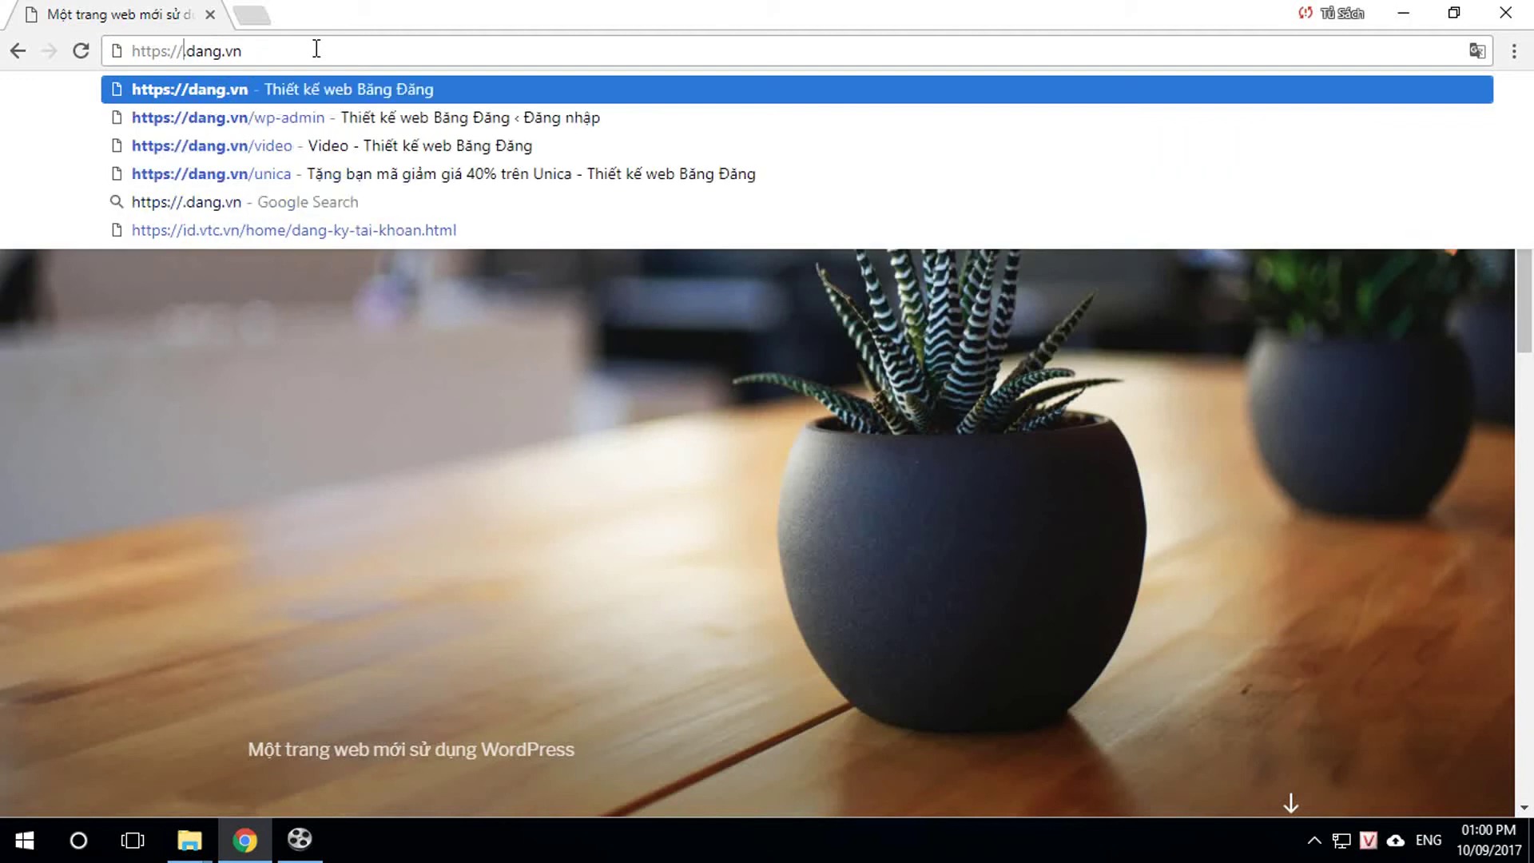
text(ưwww)
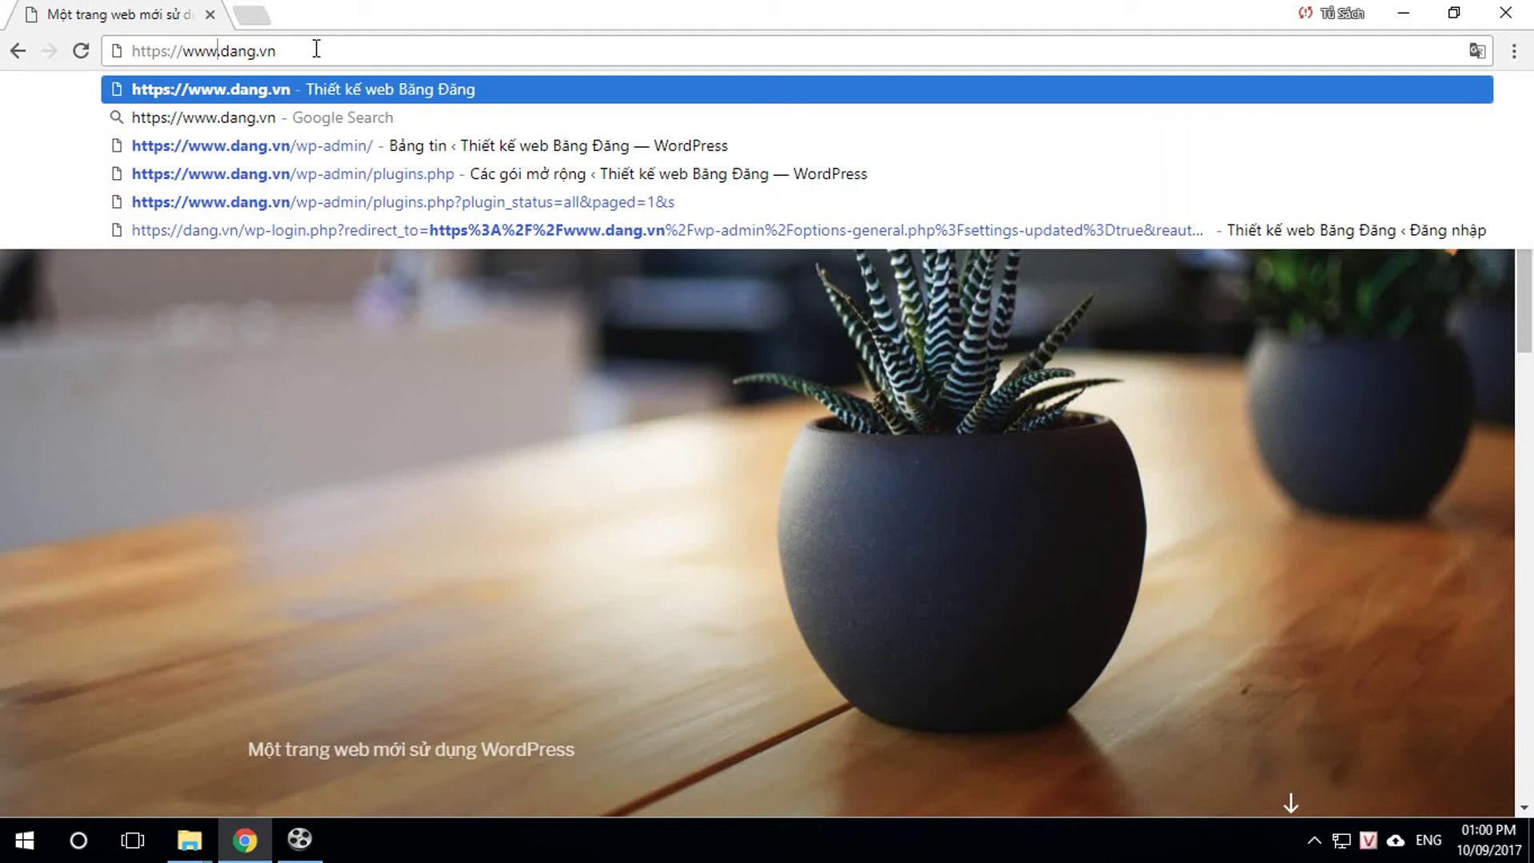
key(Return)
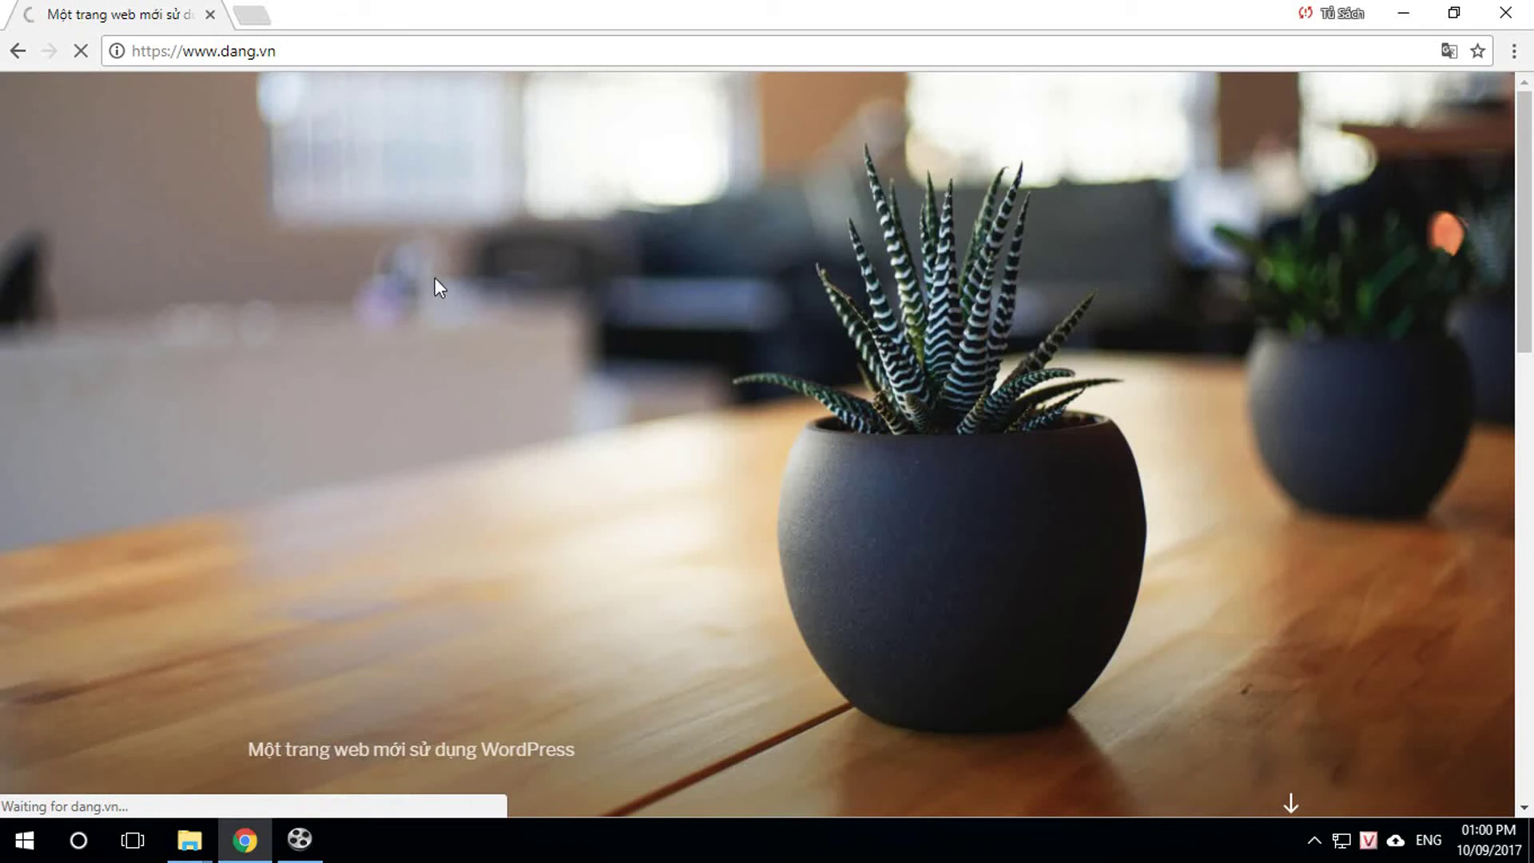
Step: Follow the site's Hostinger advert to the Hostinger web hosting page in a new tab
click(252, 15)
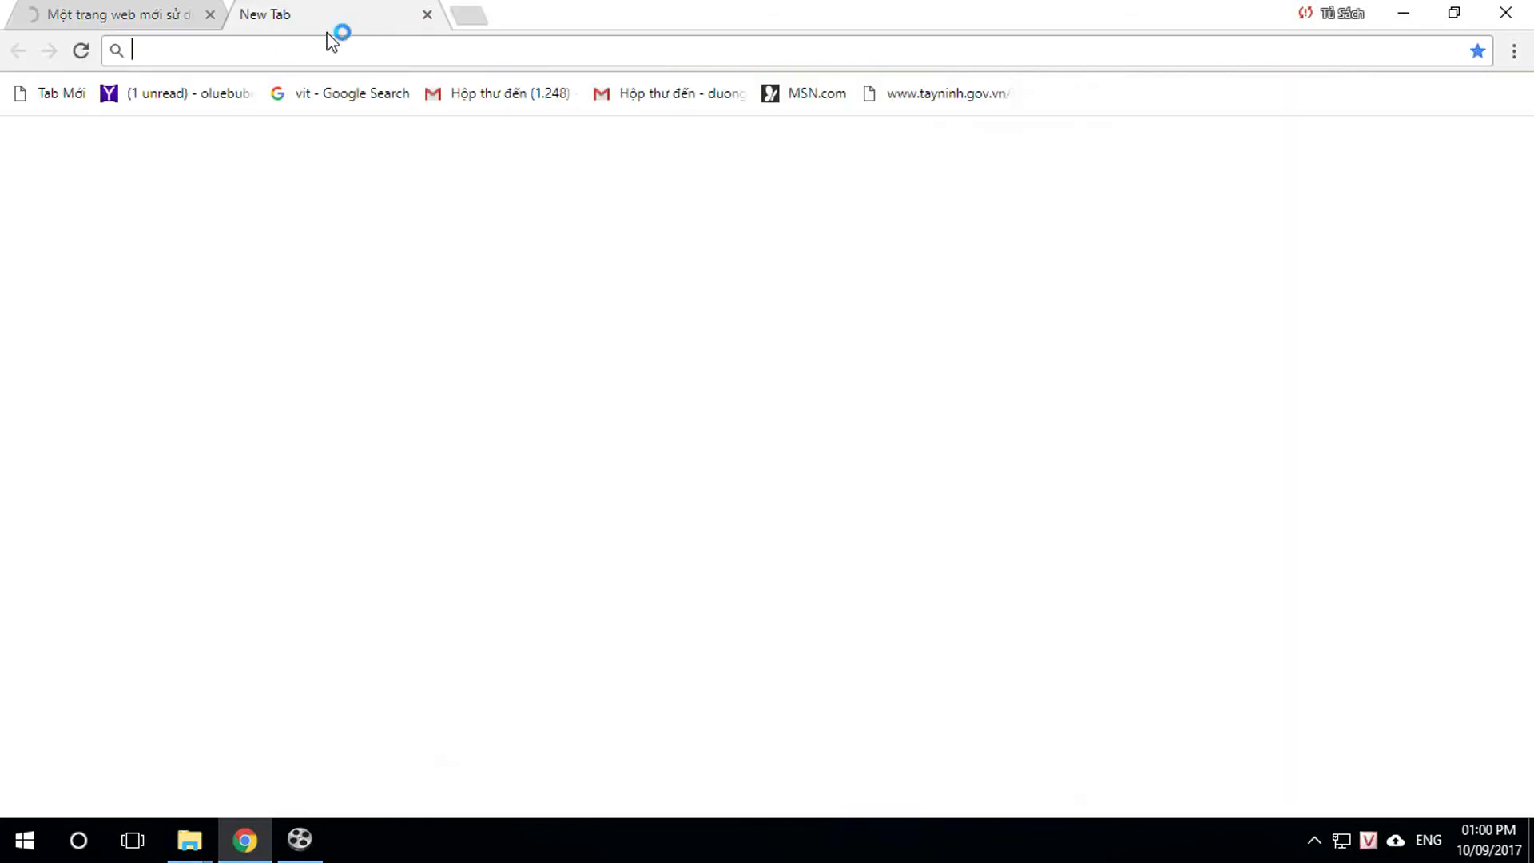
click(171, 14)
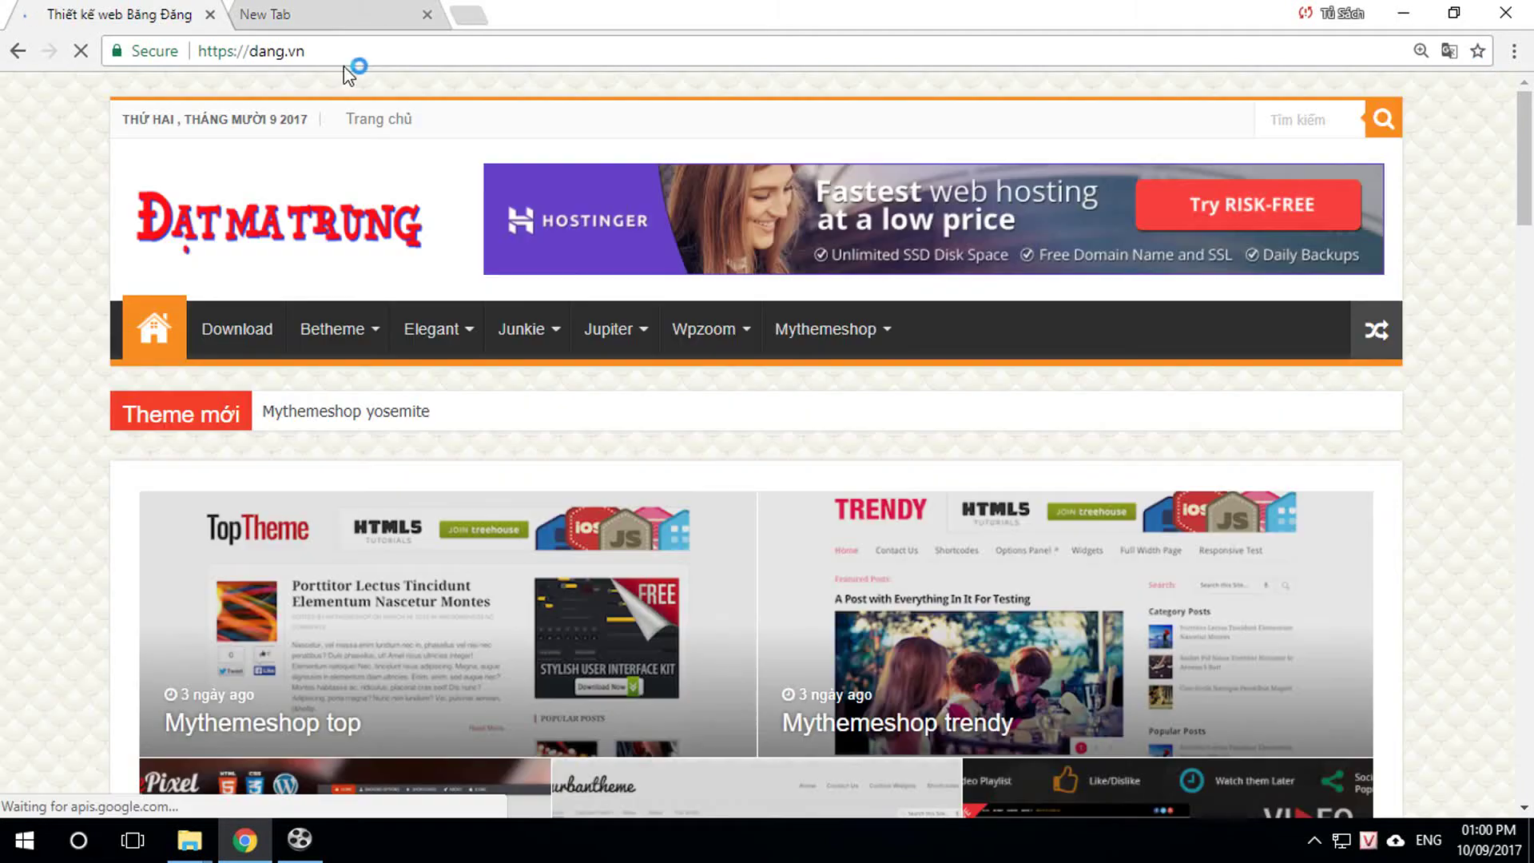
click(361, 23)
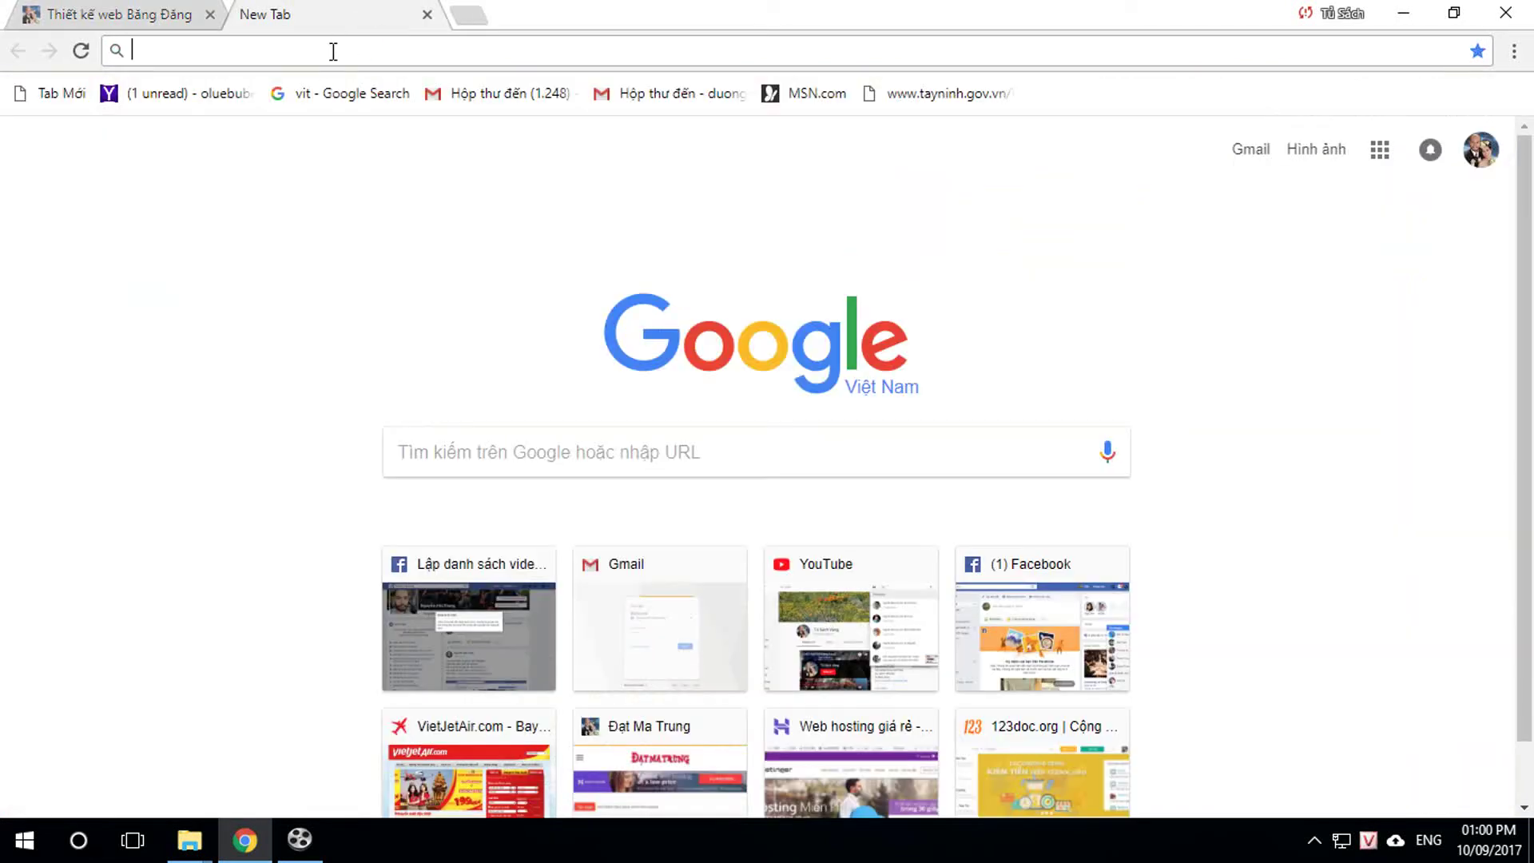
click(426, 14)
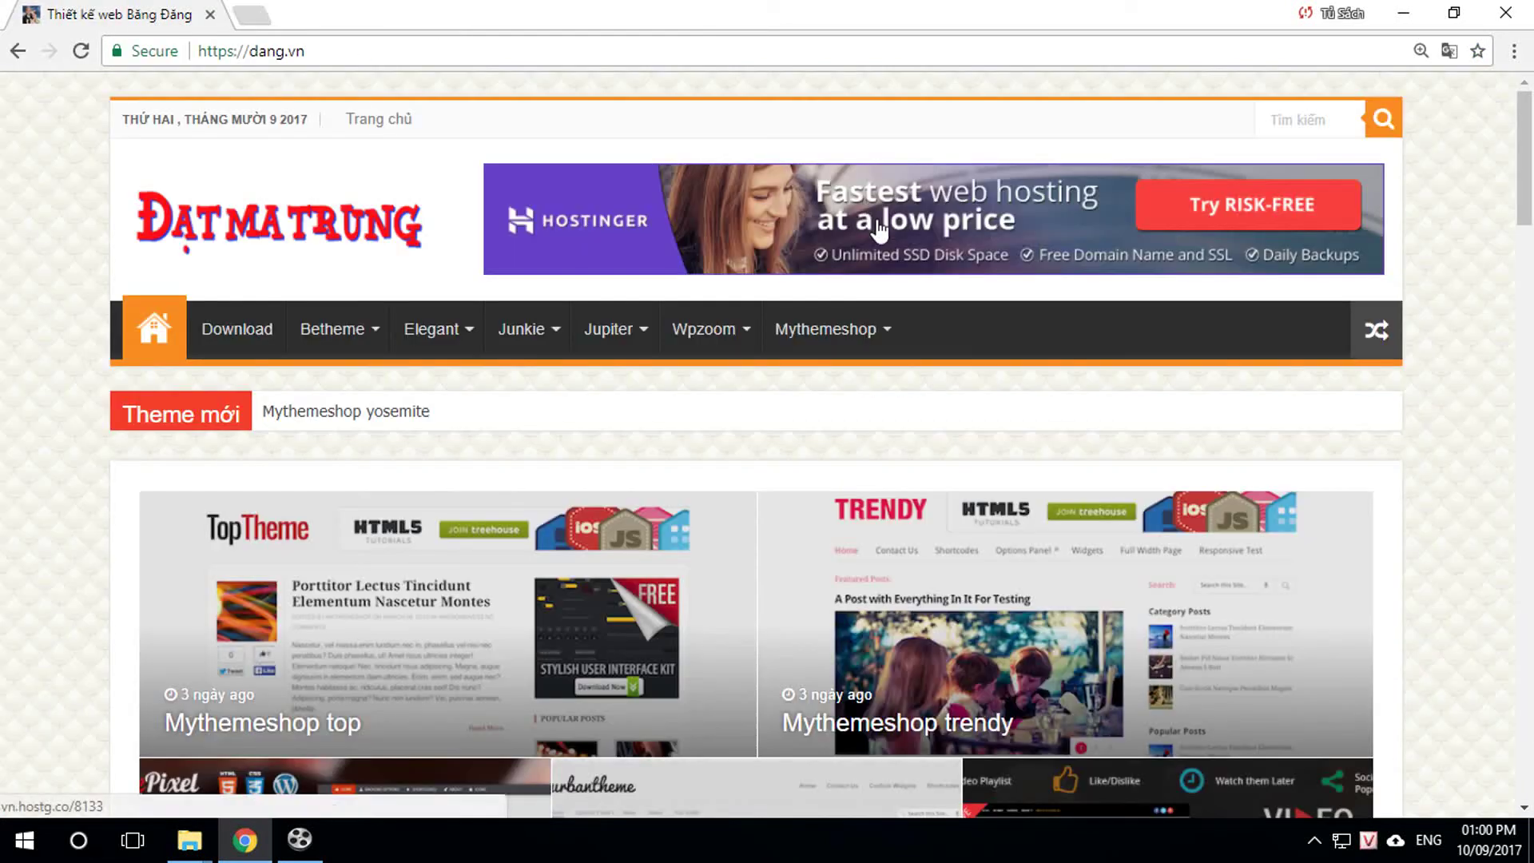
click(819, 238)
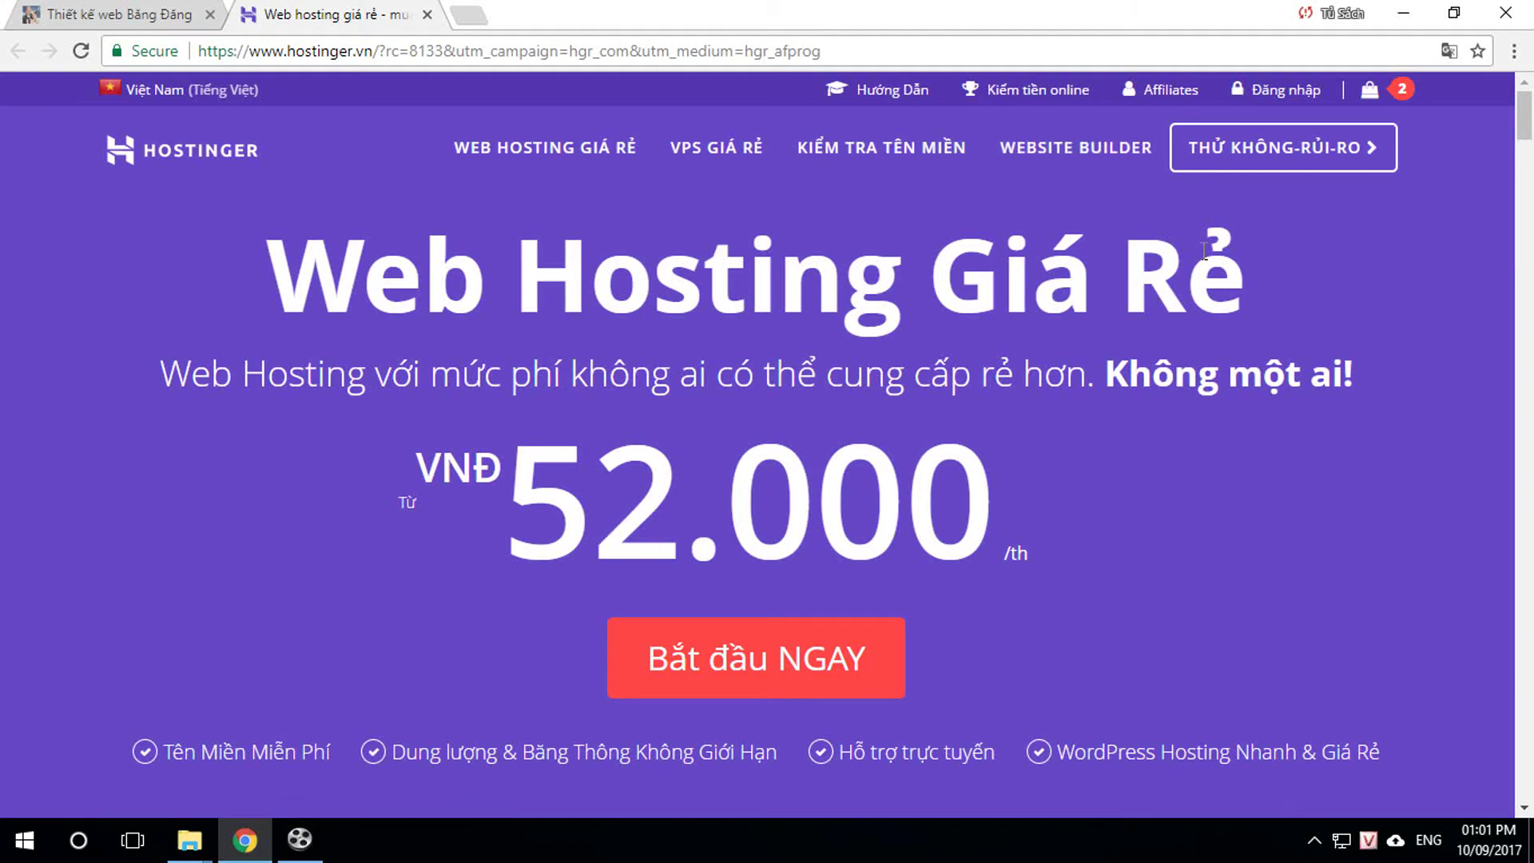
Step: Log in, search hosting accounts for 'dang' and open the dang.vn account dashboard
click(1282, 94)
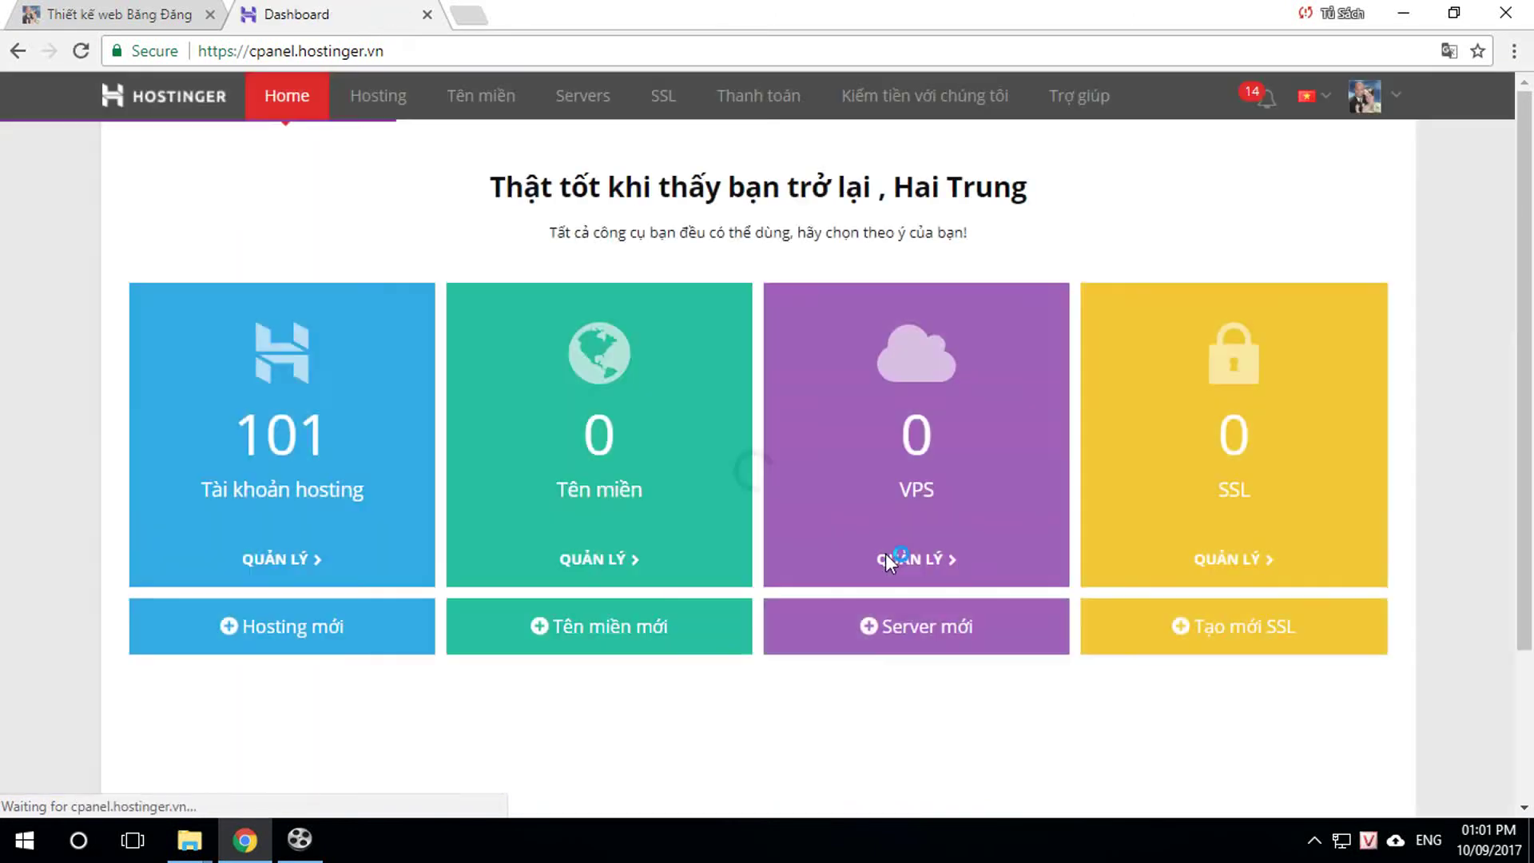
click(257, 409)
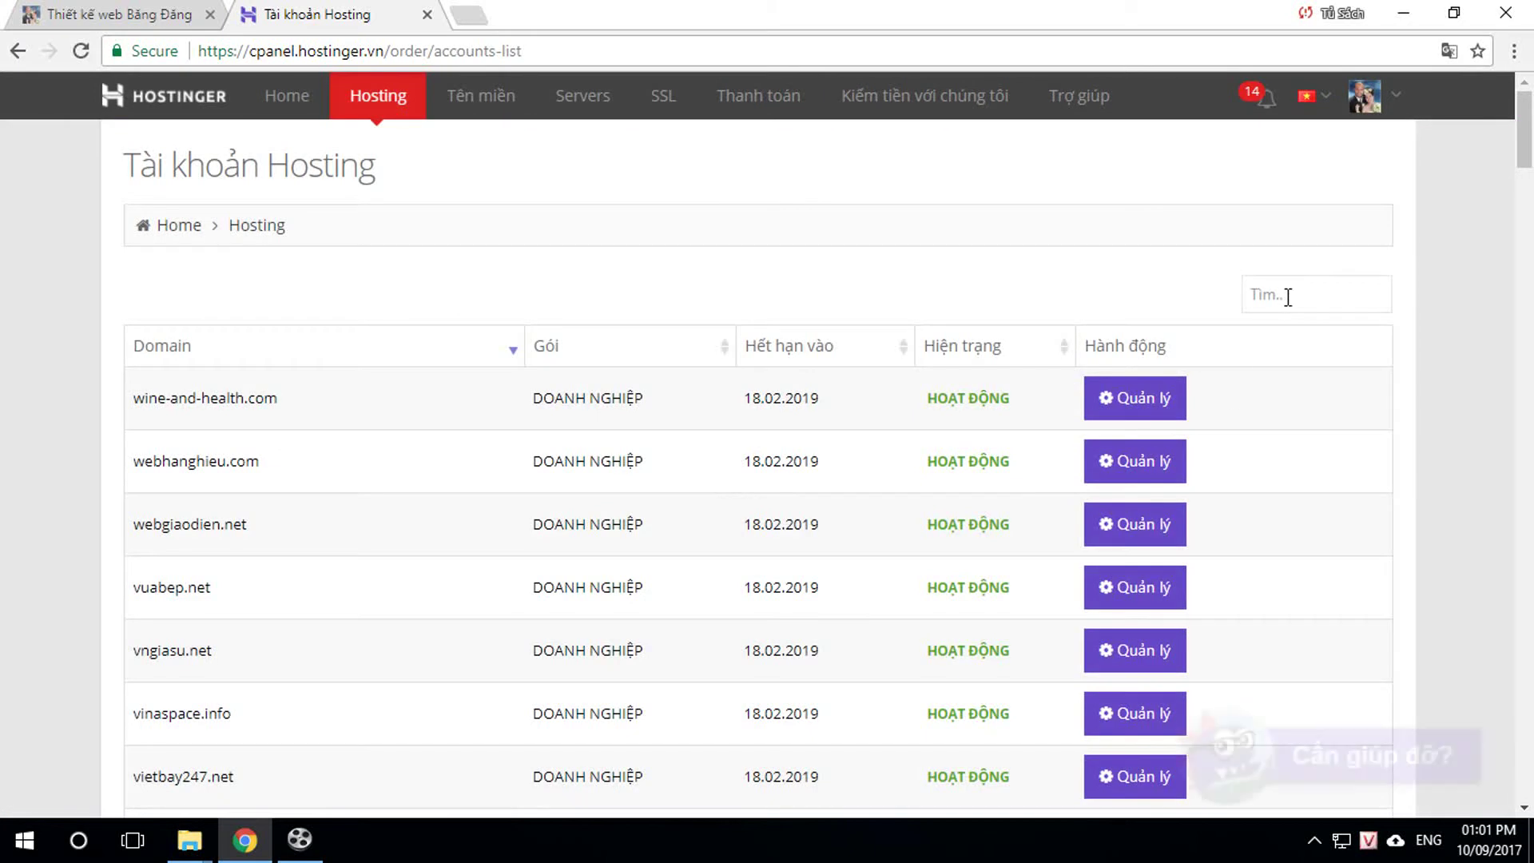
click(1292, 290)
text(d)
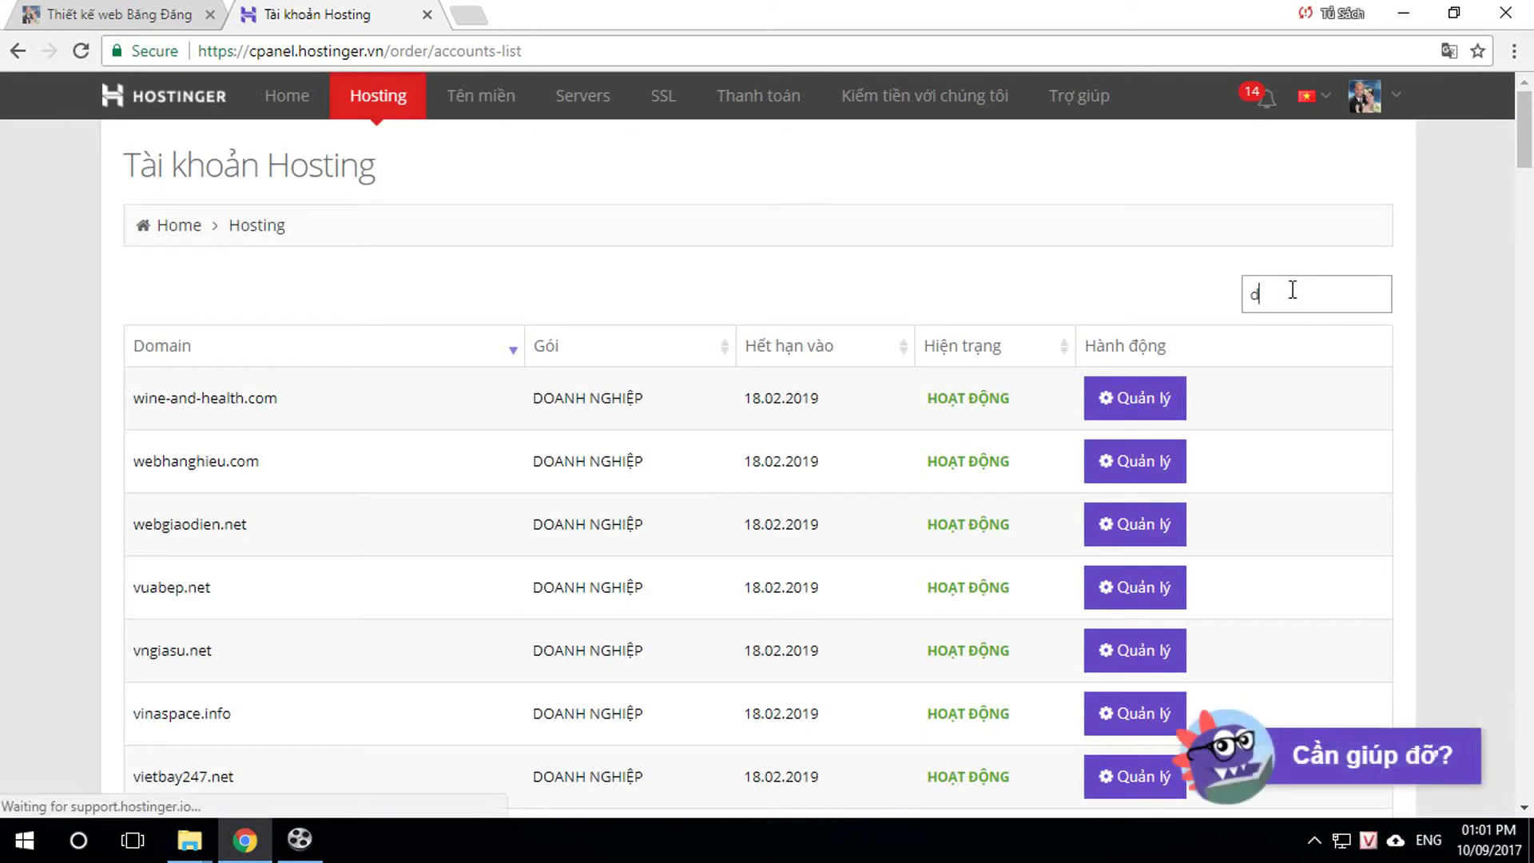
text(ang)
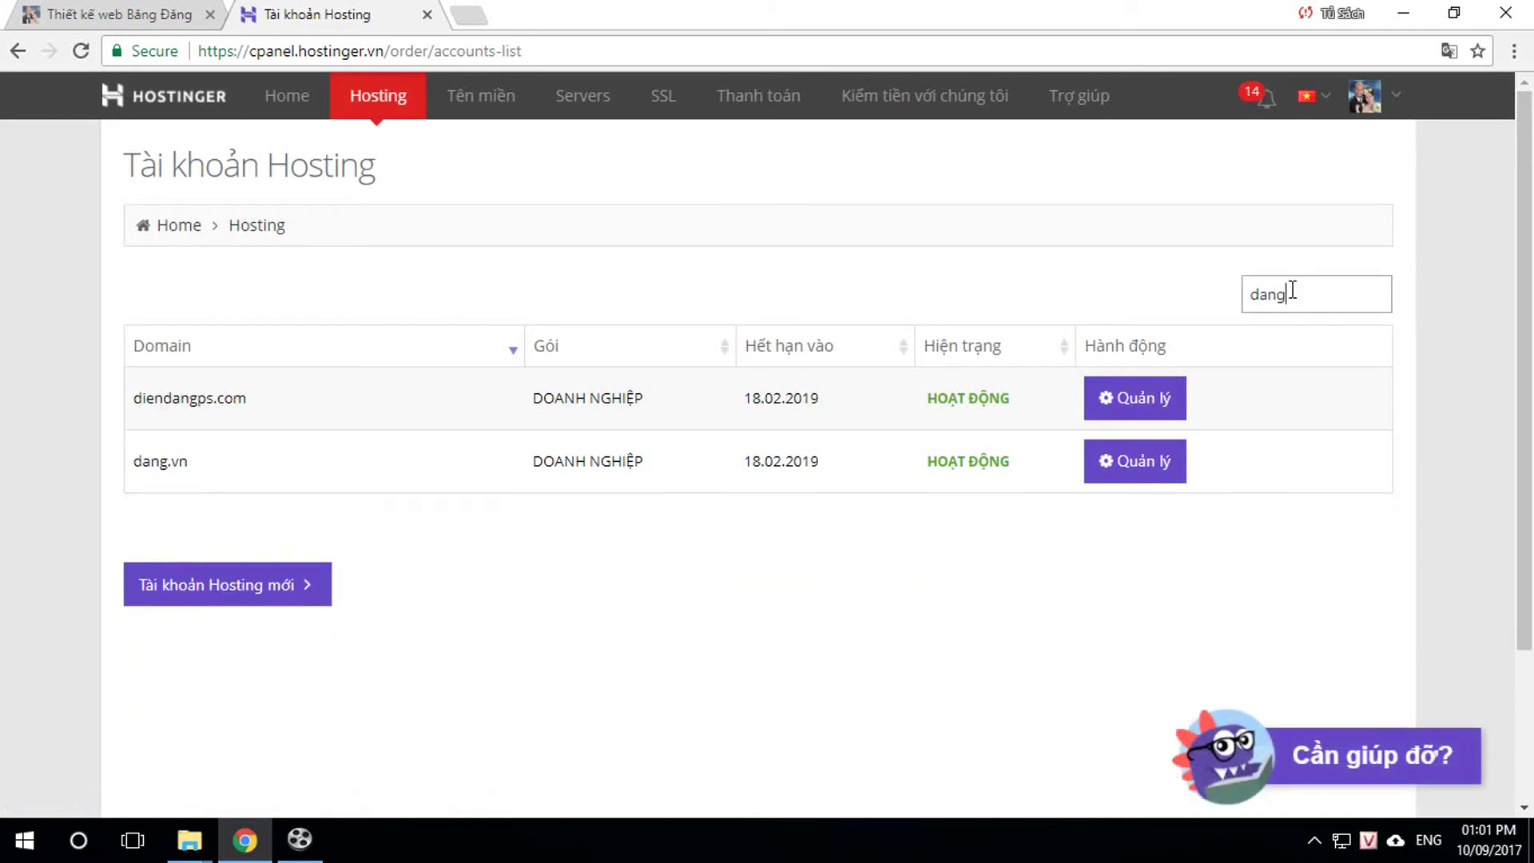
click(1163, 467)
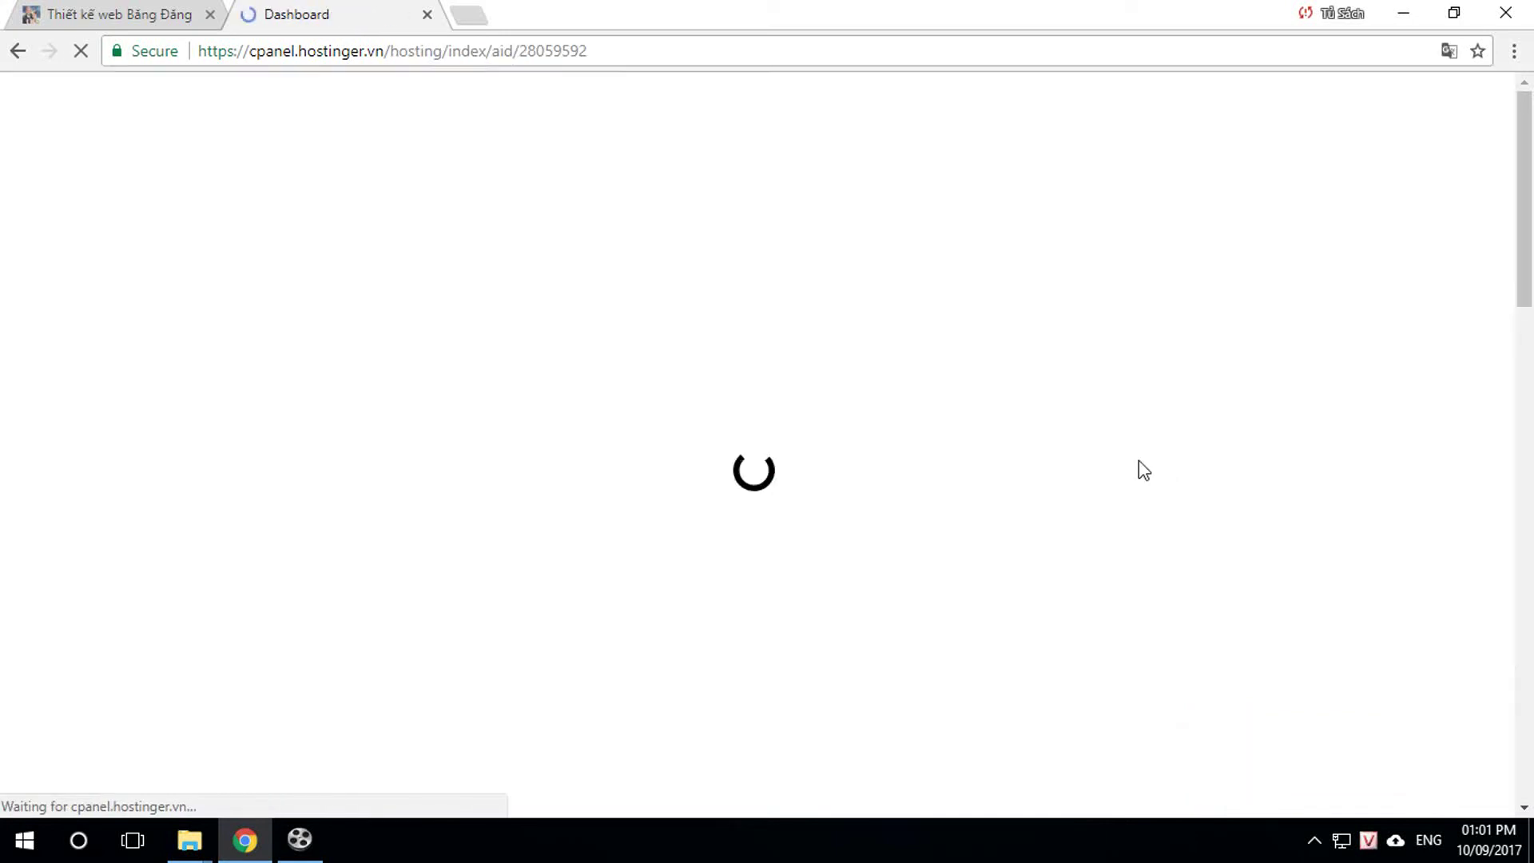
scroll(1061, 452, down, 7)
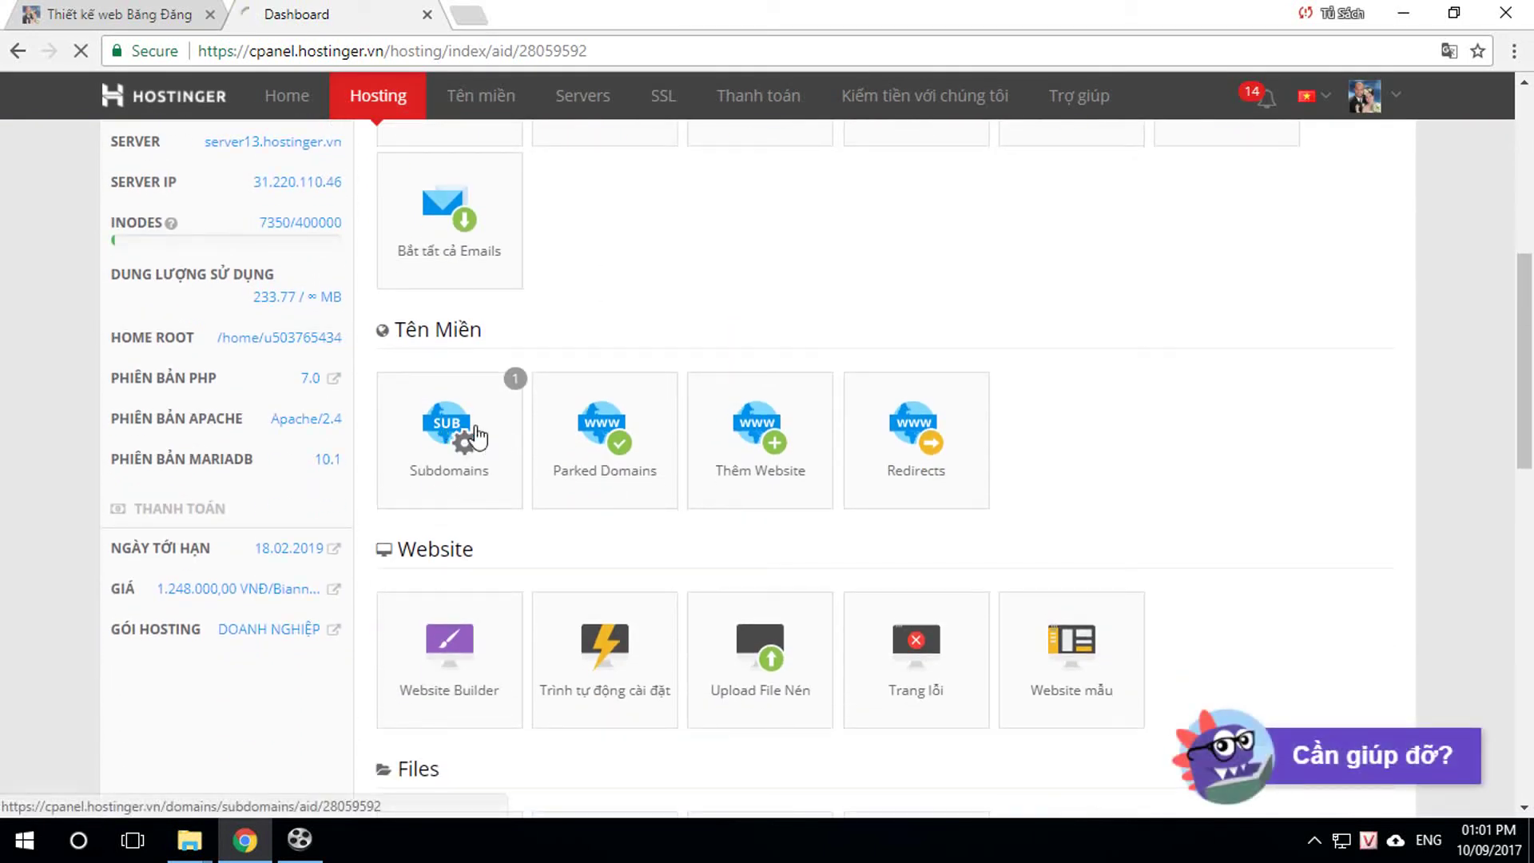
Step: Create the subdomain 'video' for dang.vn, stored in public_html/video
click(495, 440)
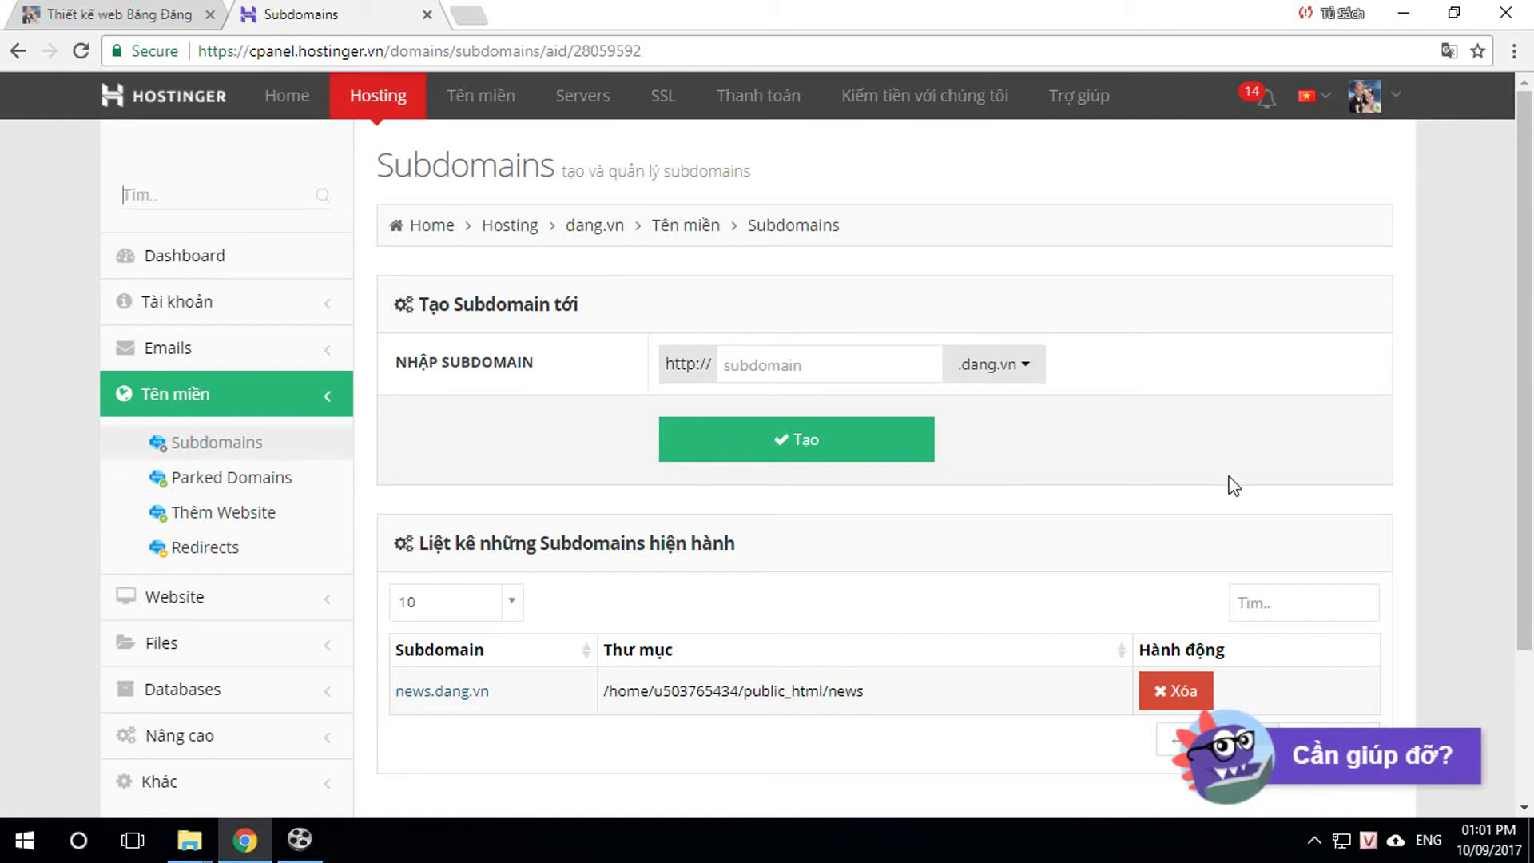
click(768, 366)
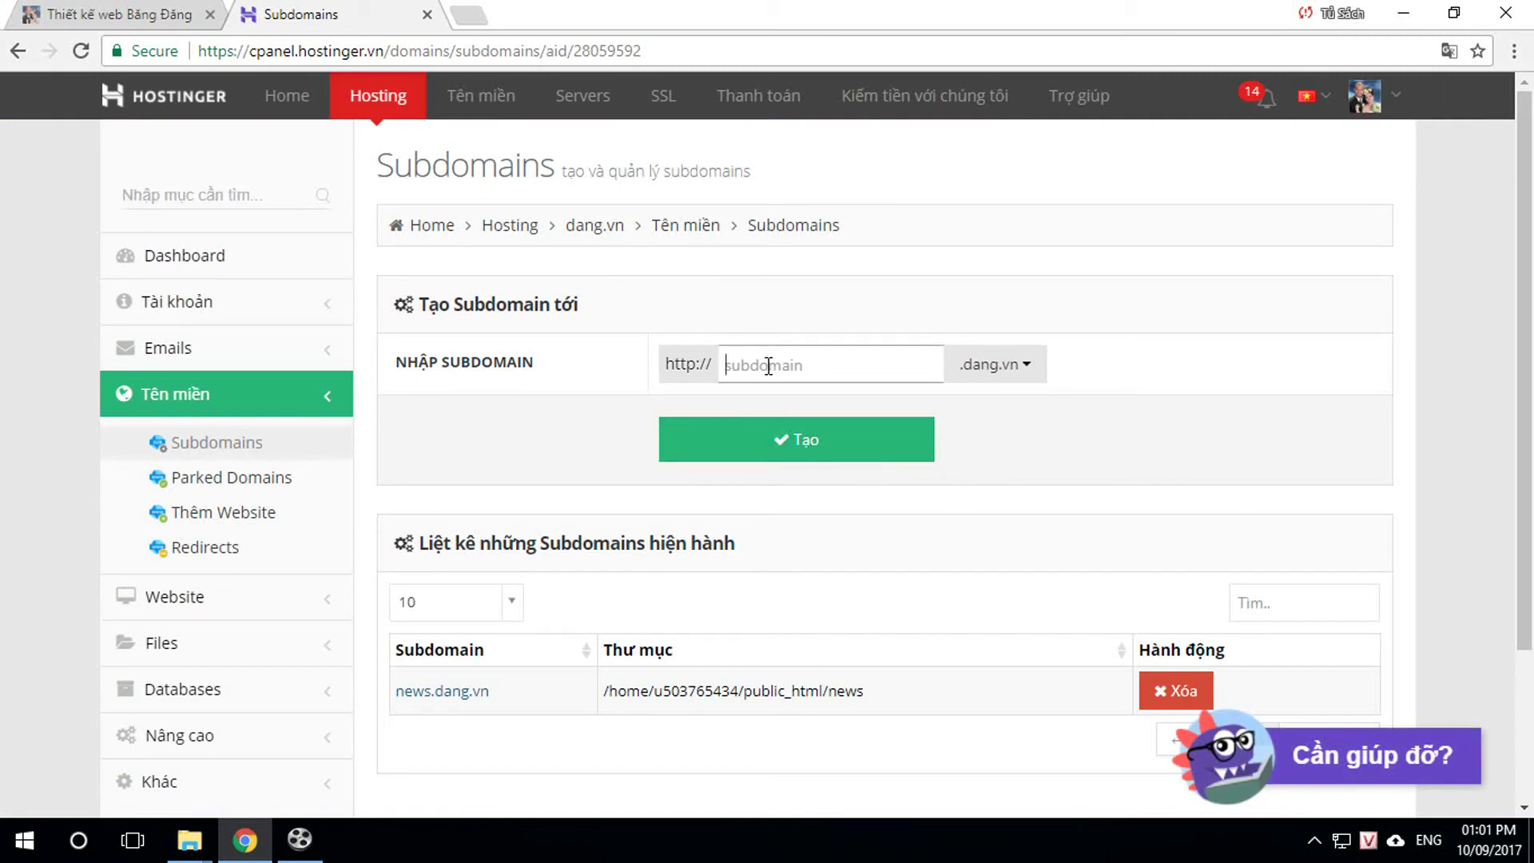
text(video)
click(803, 446)
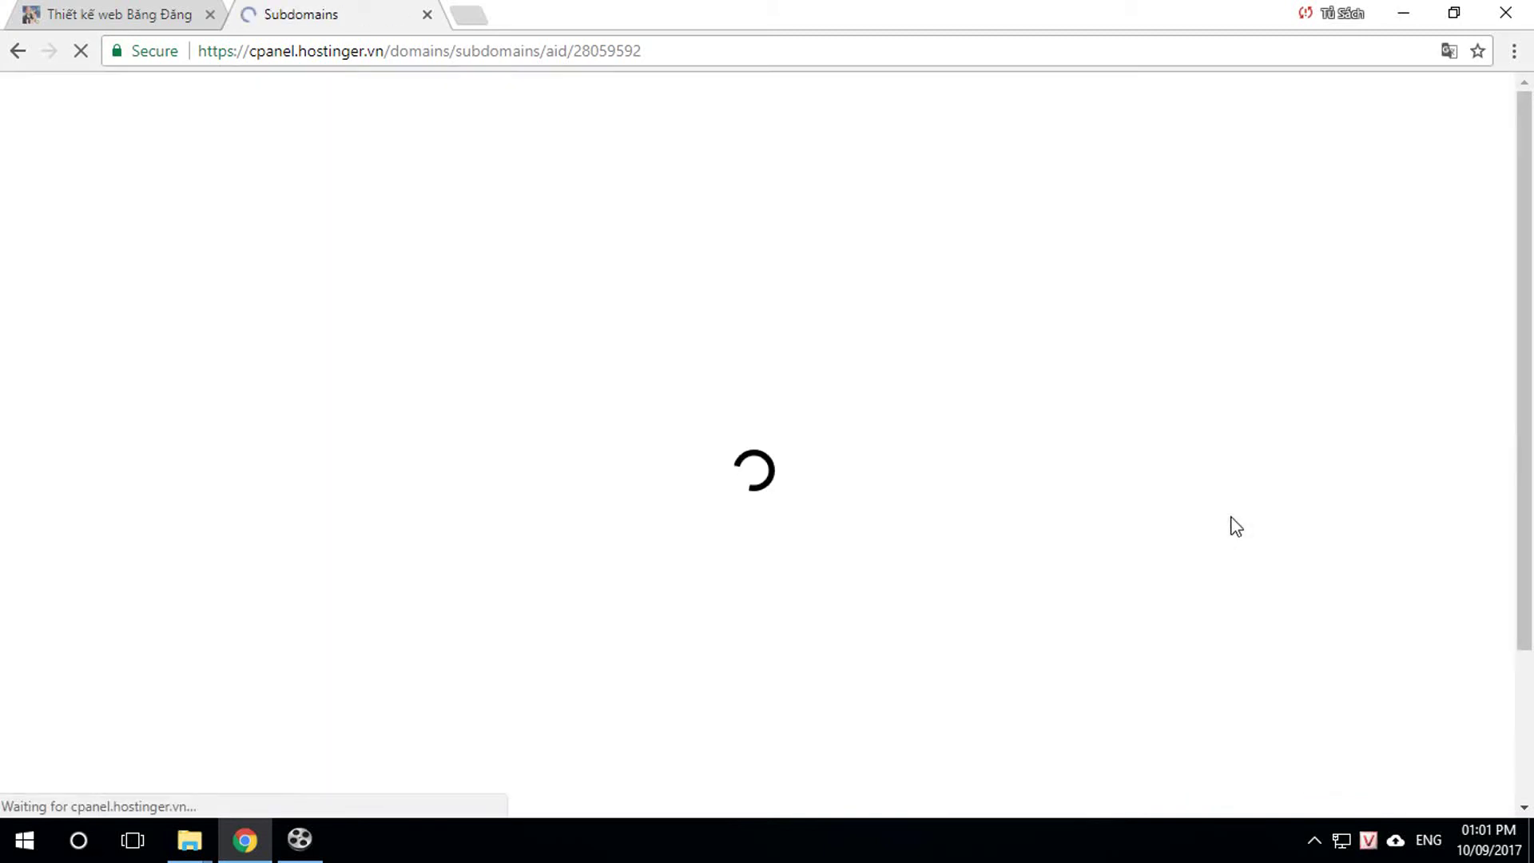
scroll(1010, 563, down, 1)
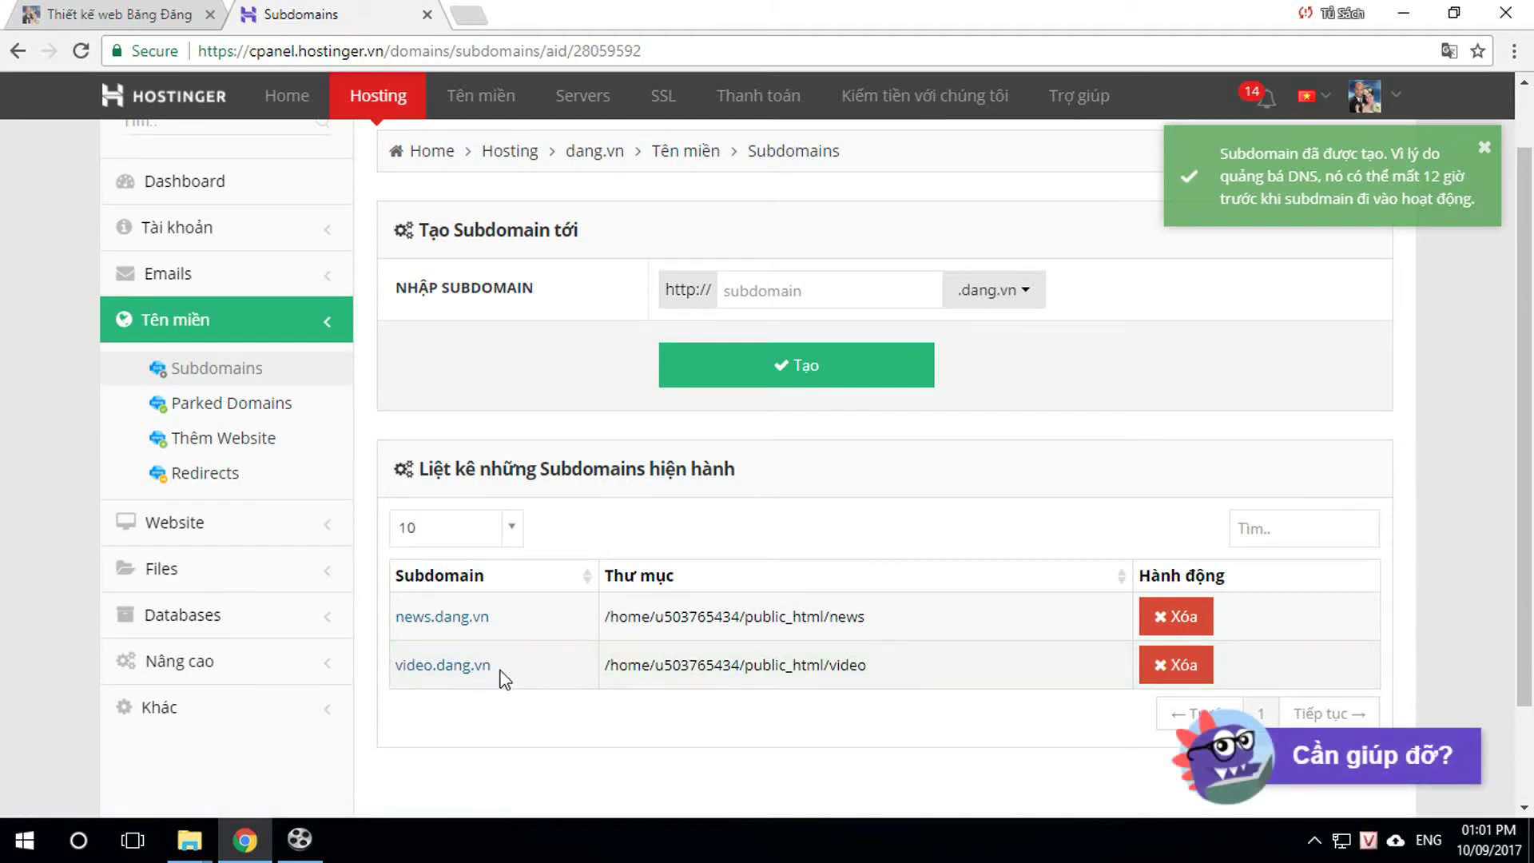
Step: Test video.dang.vn, close the unreachable page, and go back to the dang.vn dashboard
click(465, 674)
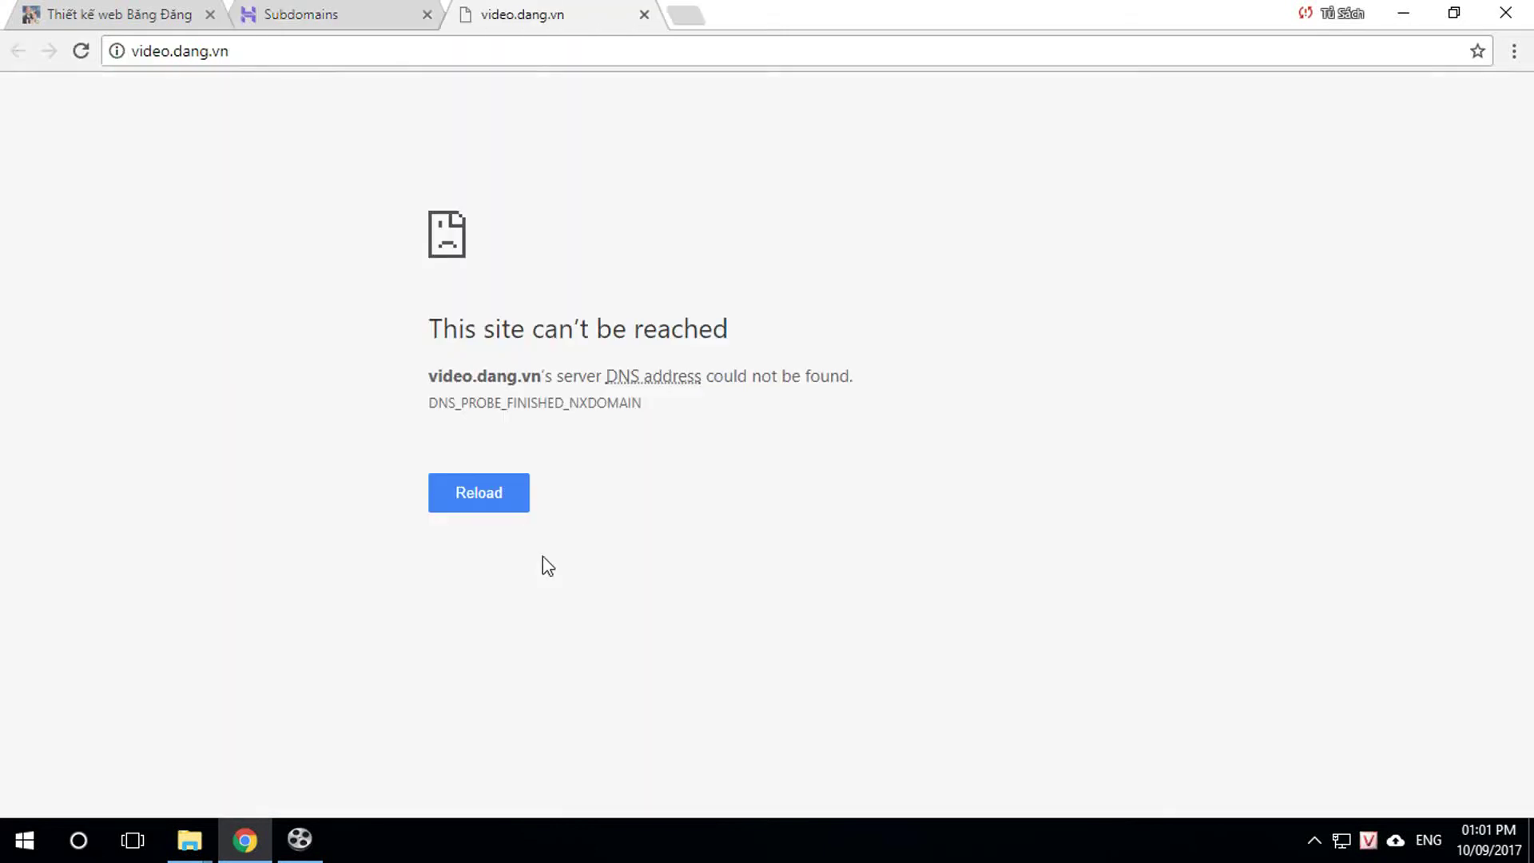
click(644, 14)
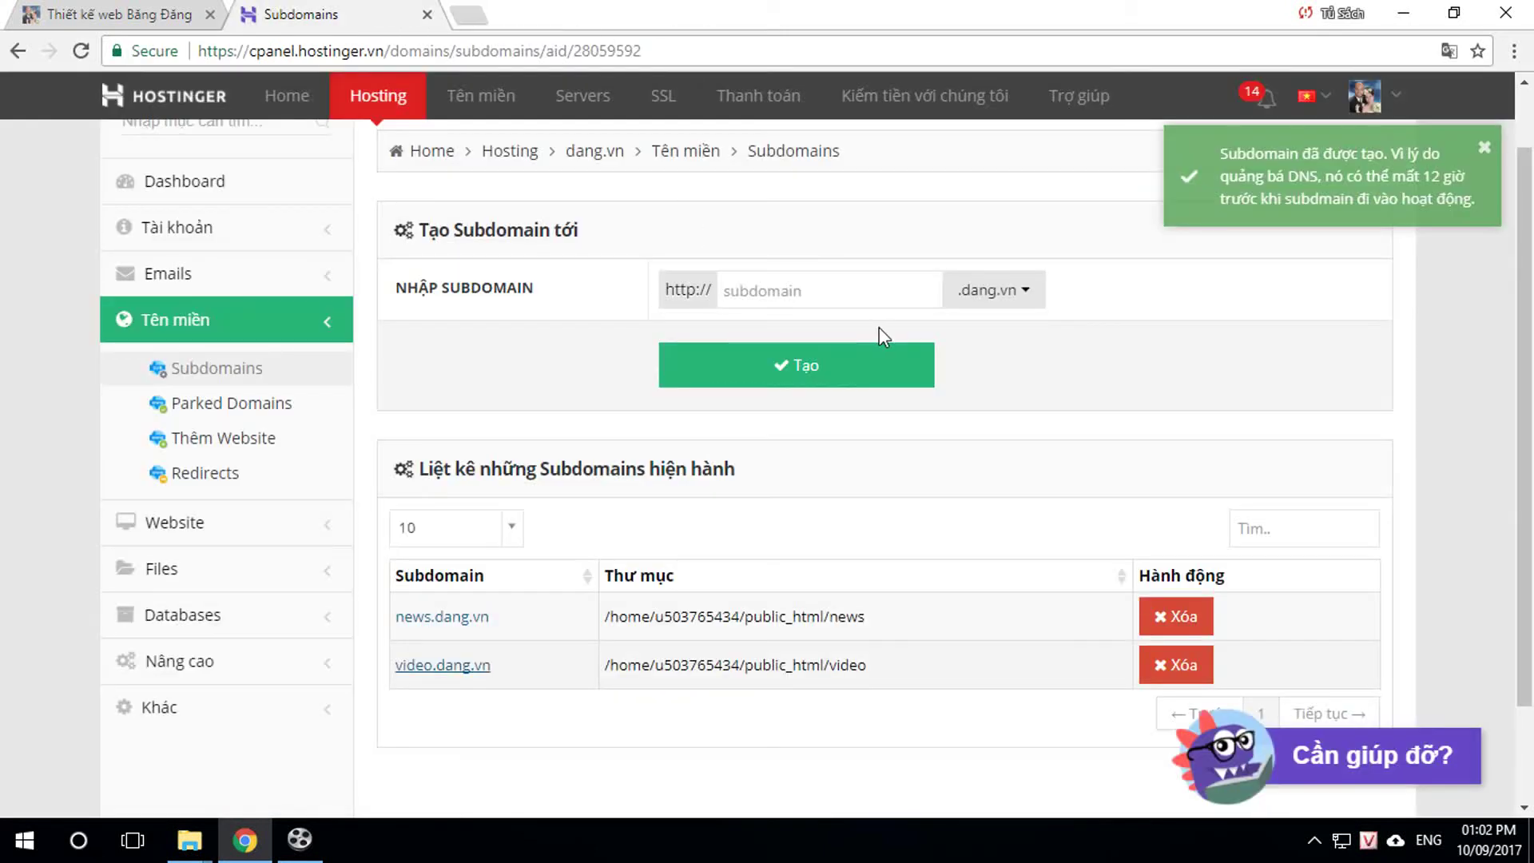
click(590, 157)
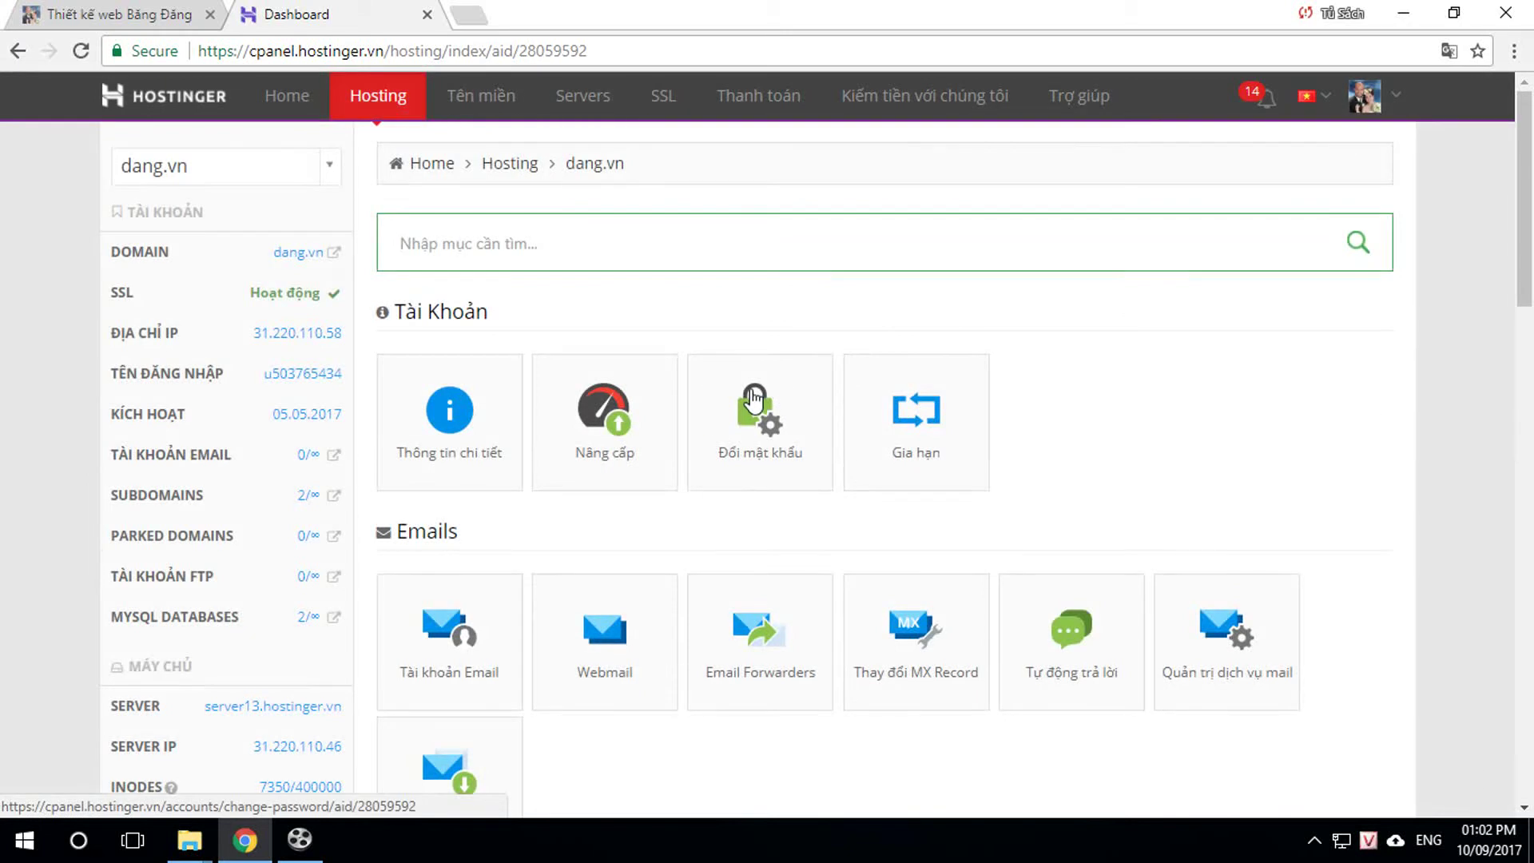
scroll(744, 401, down, 5)
scroll(739, 431, down, 1)
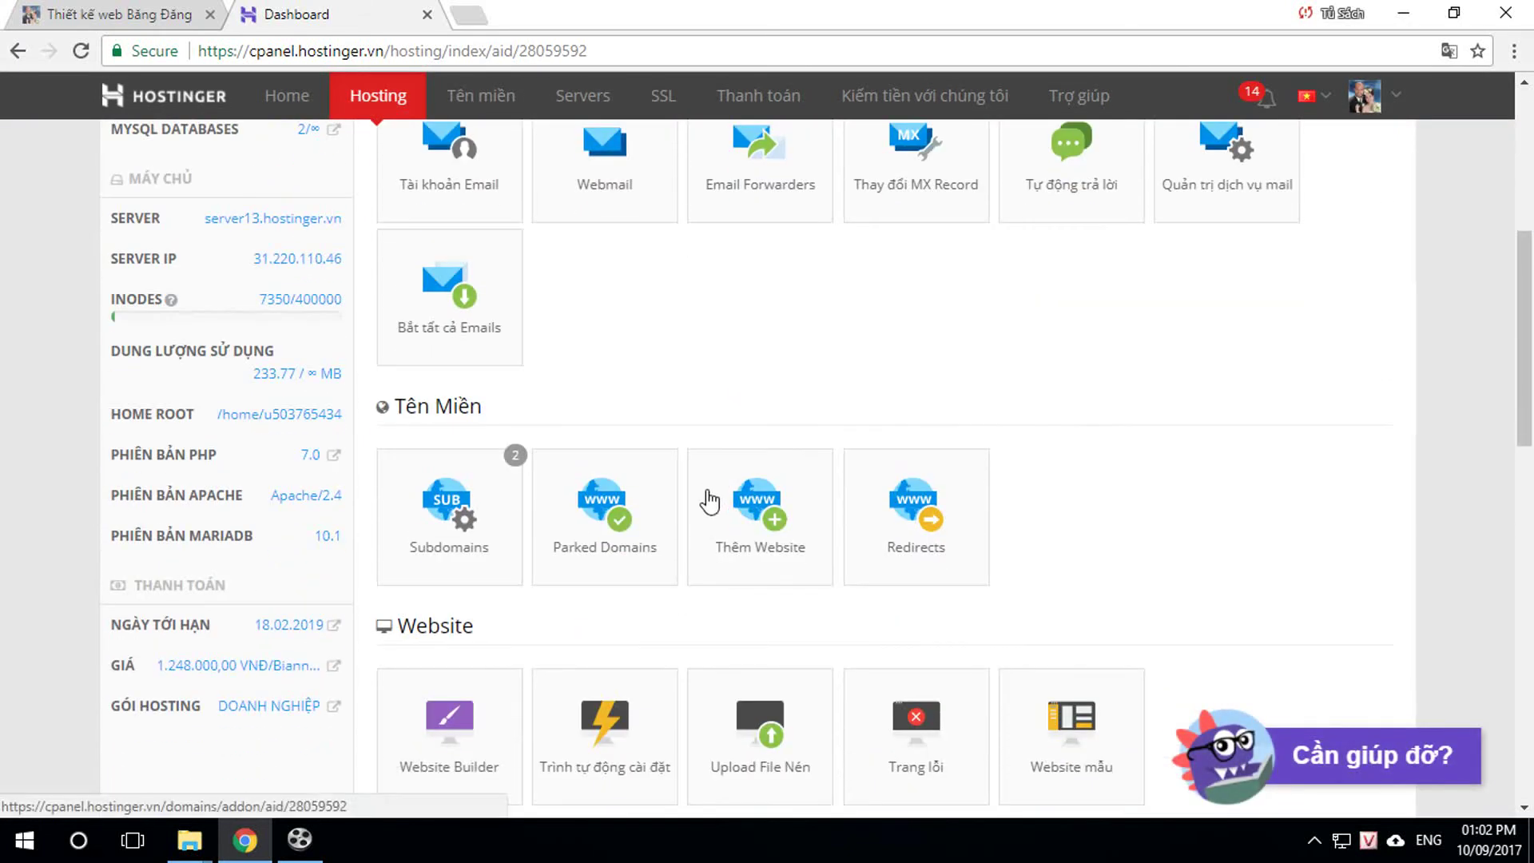
scroll(712, 503, down, 1)
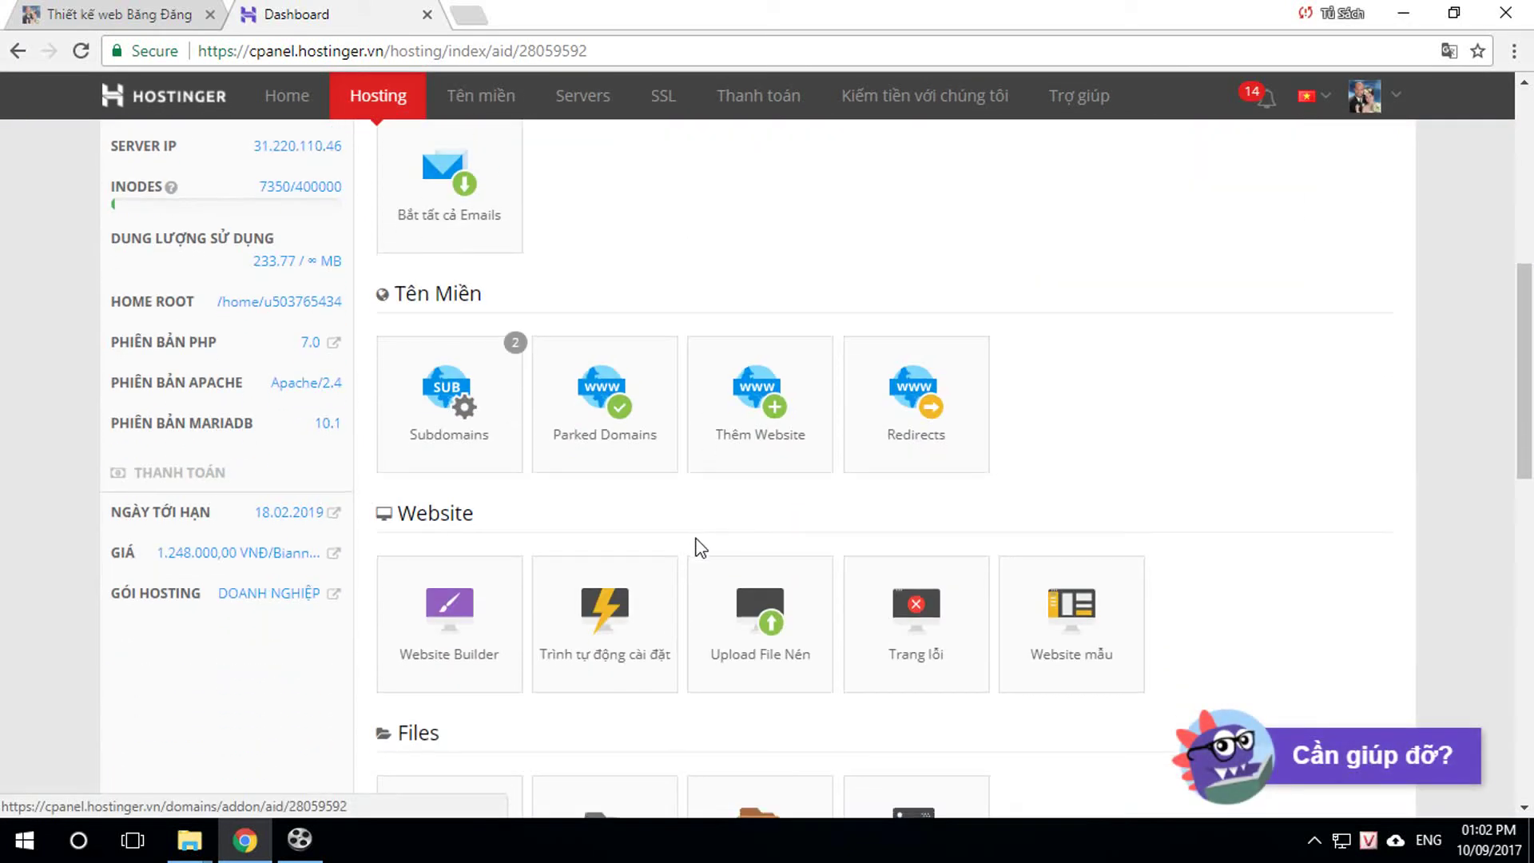
Step: Start a WordPress auto-install with video.dang.vn/ as the install location
click(602, 614)
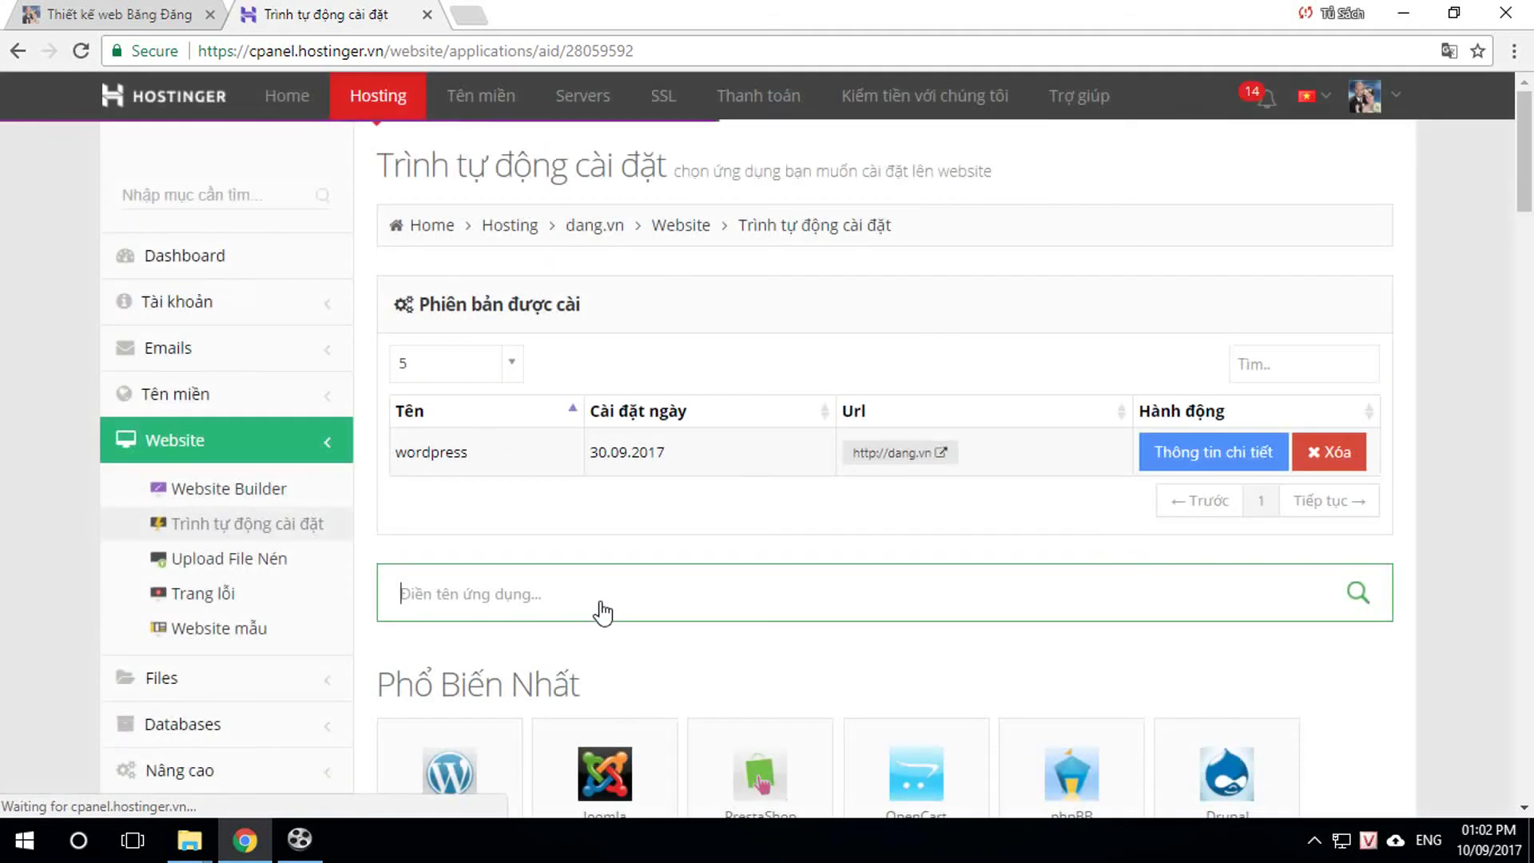
scroll(792, 590, down, 2)
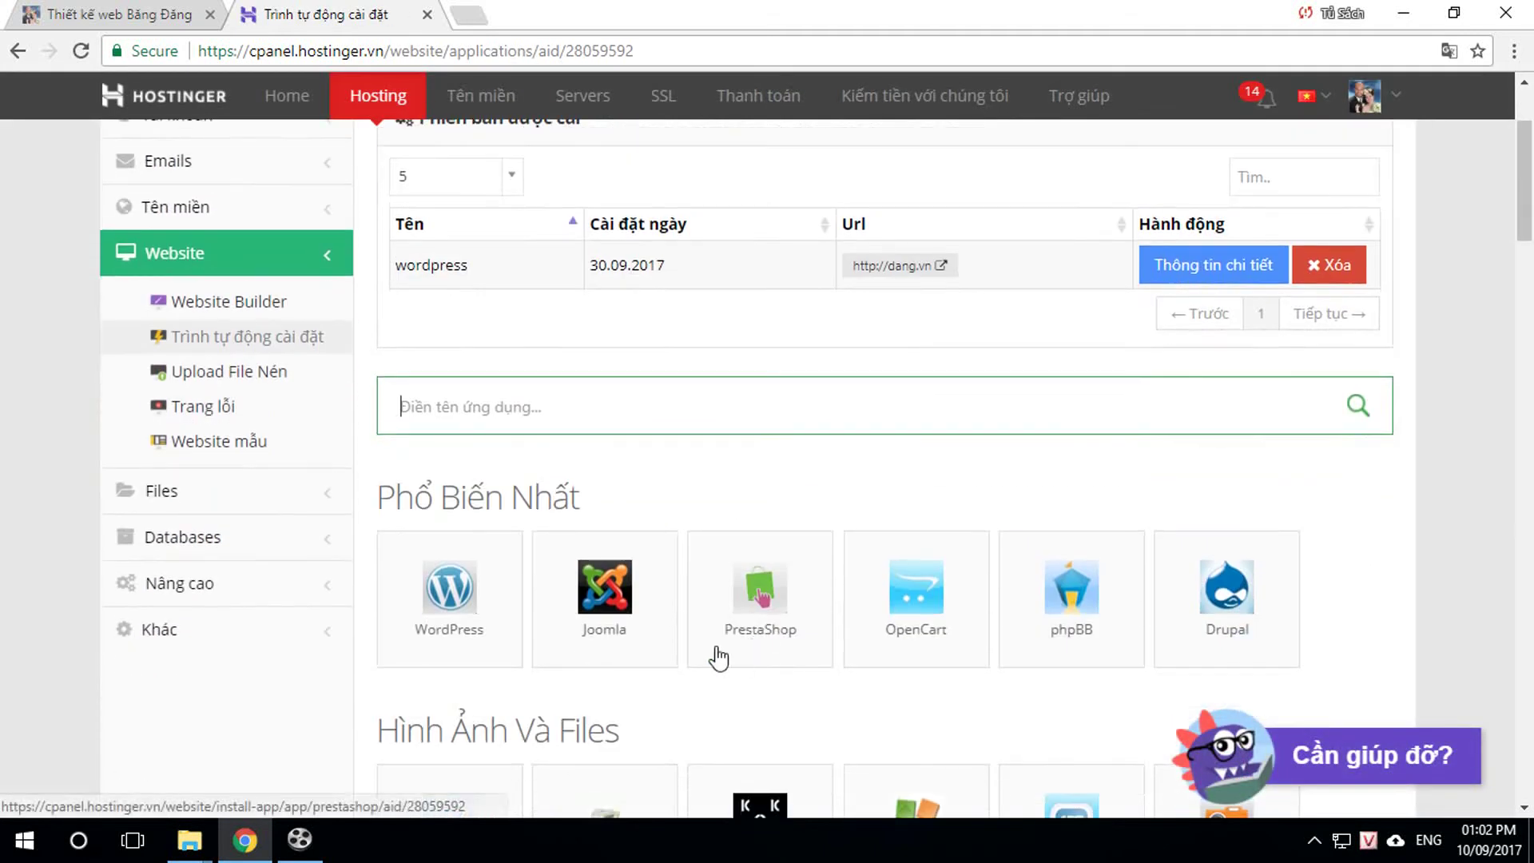
click(479, 587)
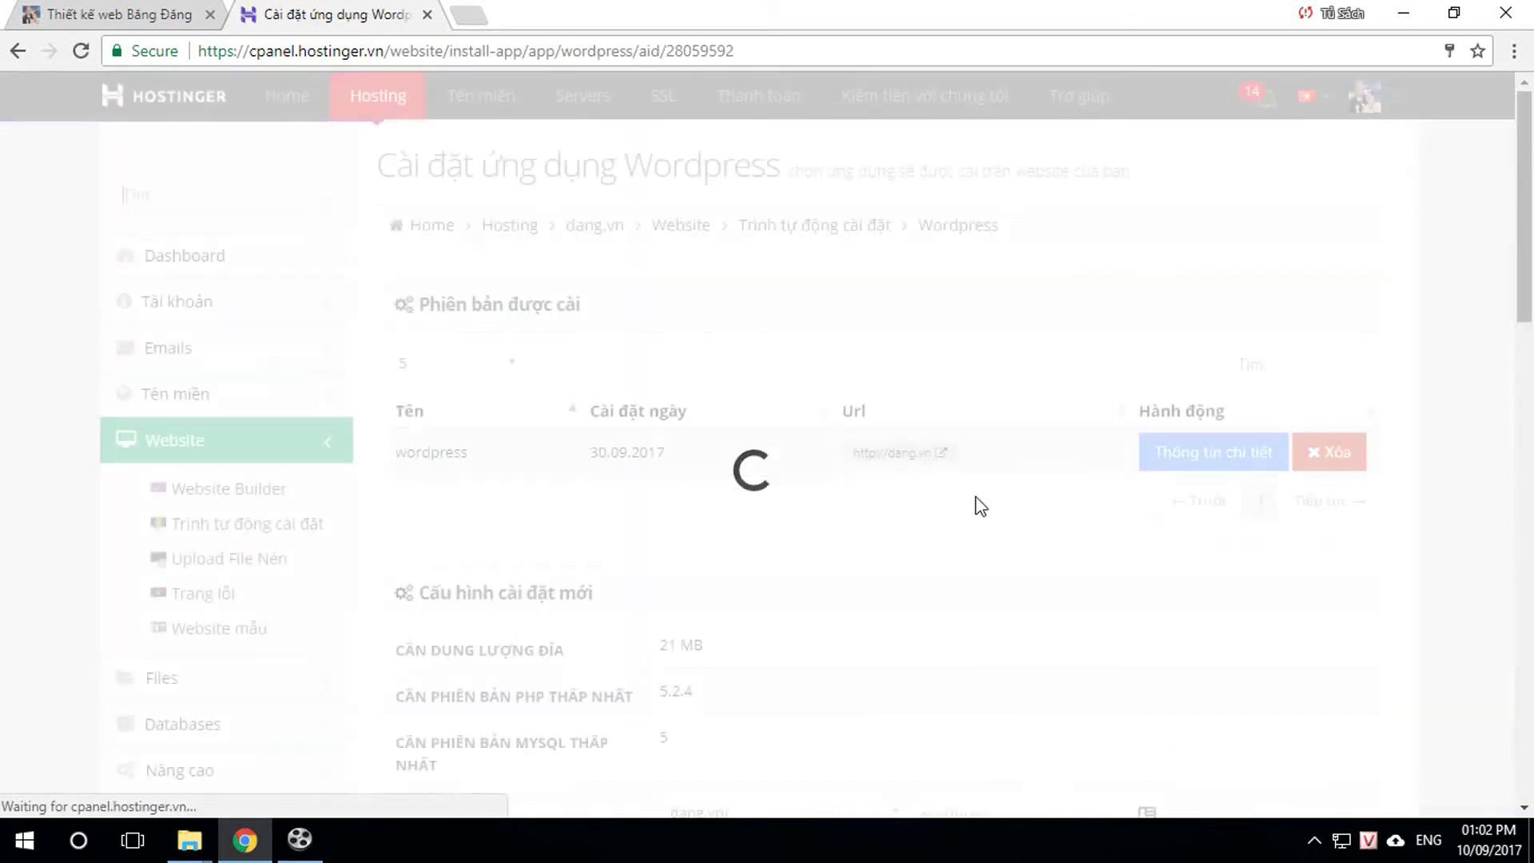
scroll(985, 494, down, 1)
scroll(1003, 521, down, 2)
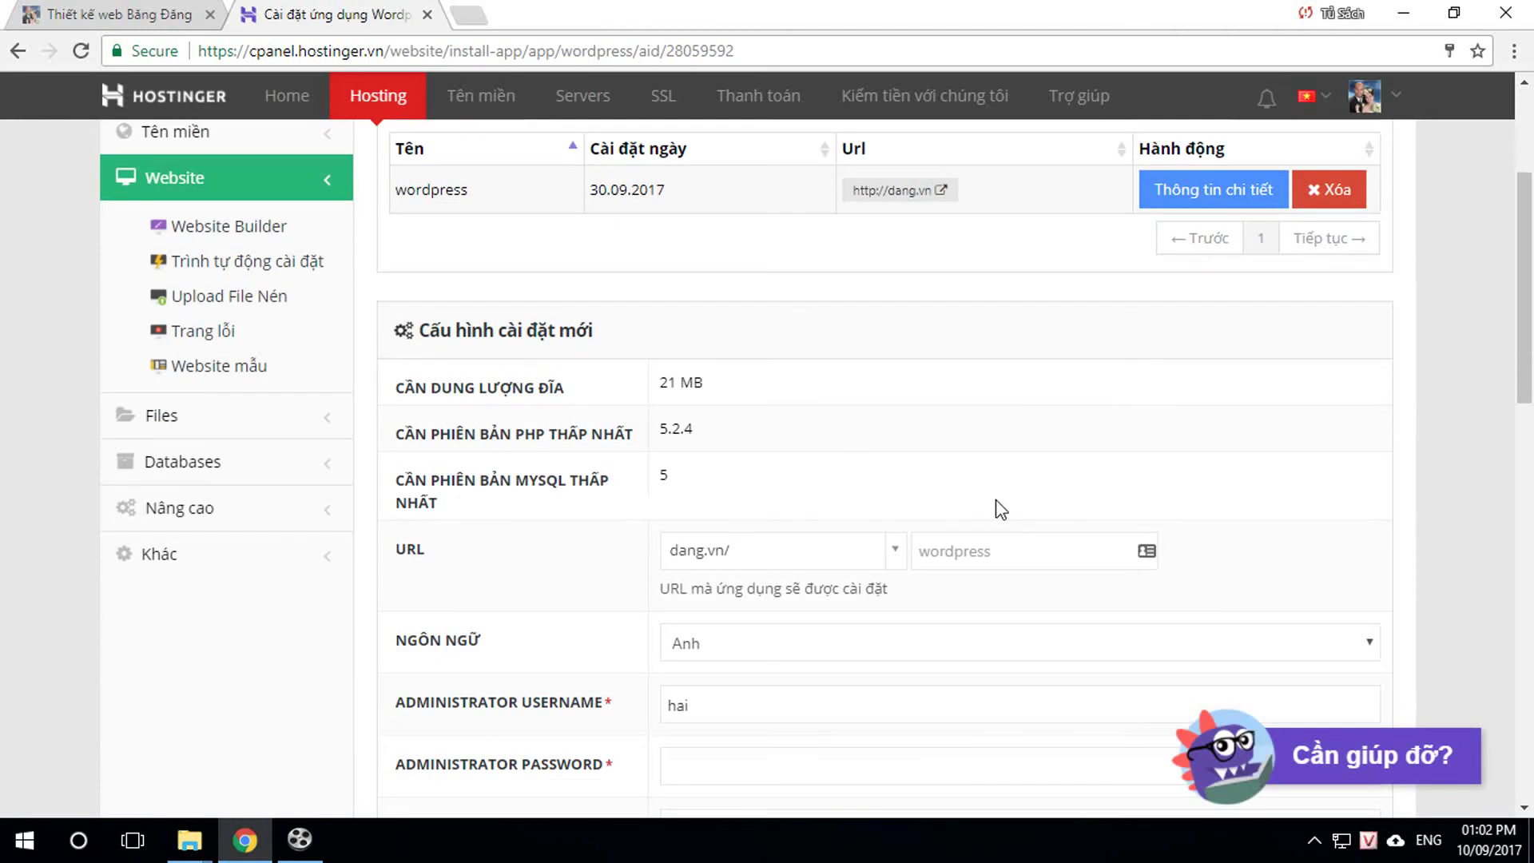
click(767, 552)
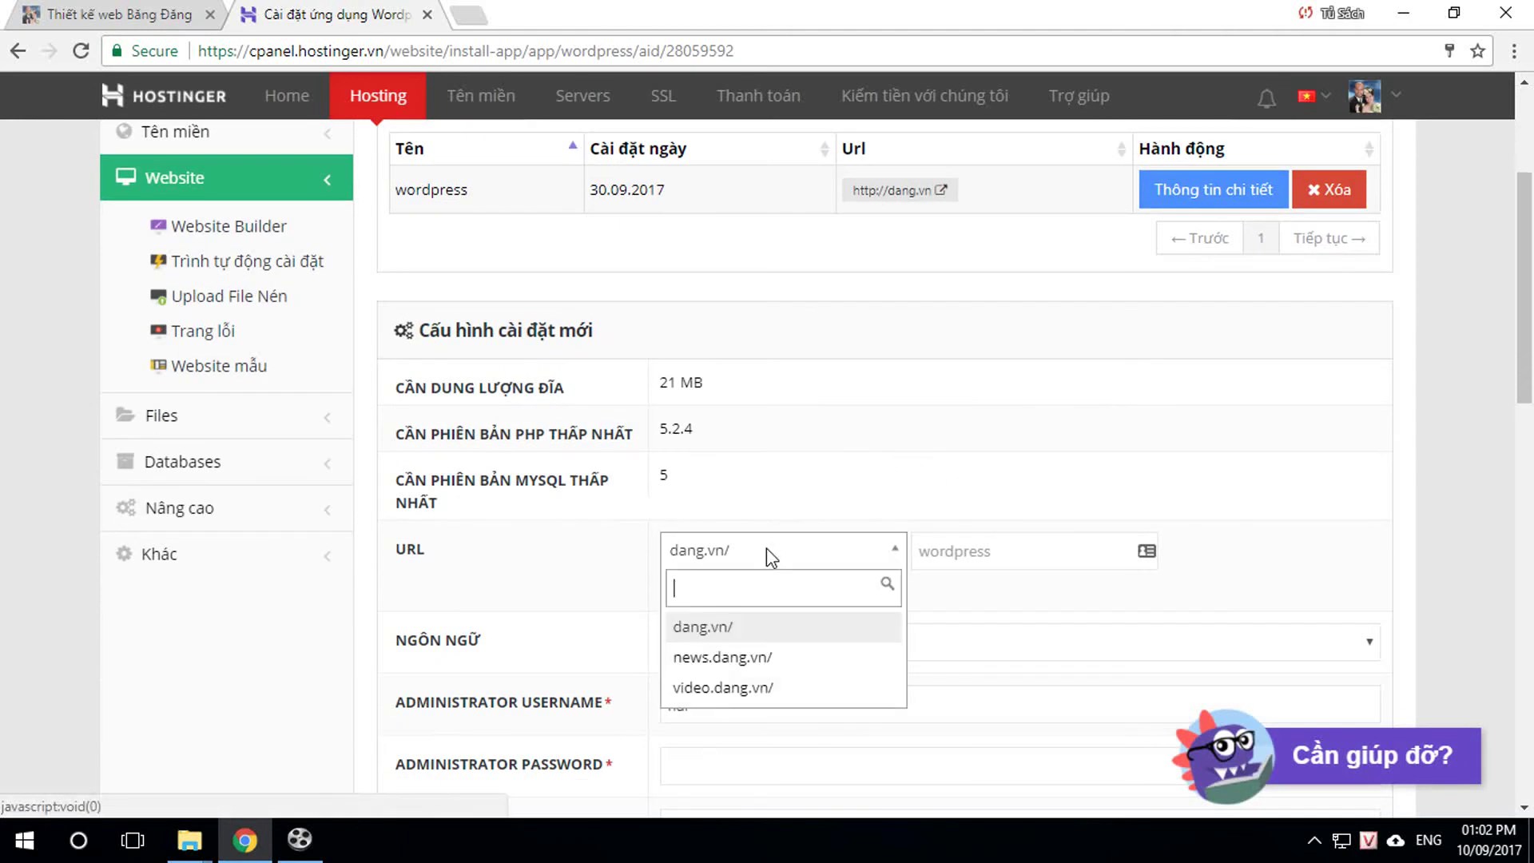
click(723, 688)
Step: Enter admin as the username, a new password, and Video as the site title
scroll(988, 596, down, 2)
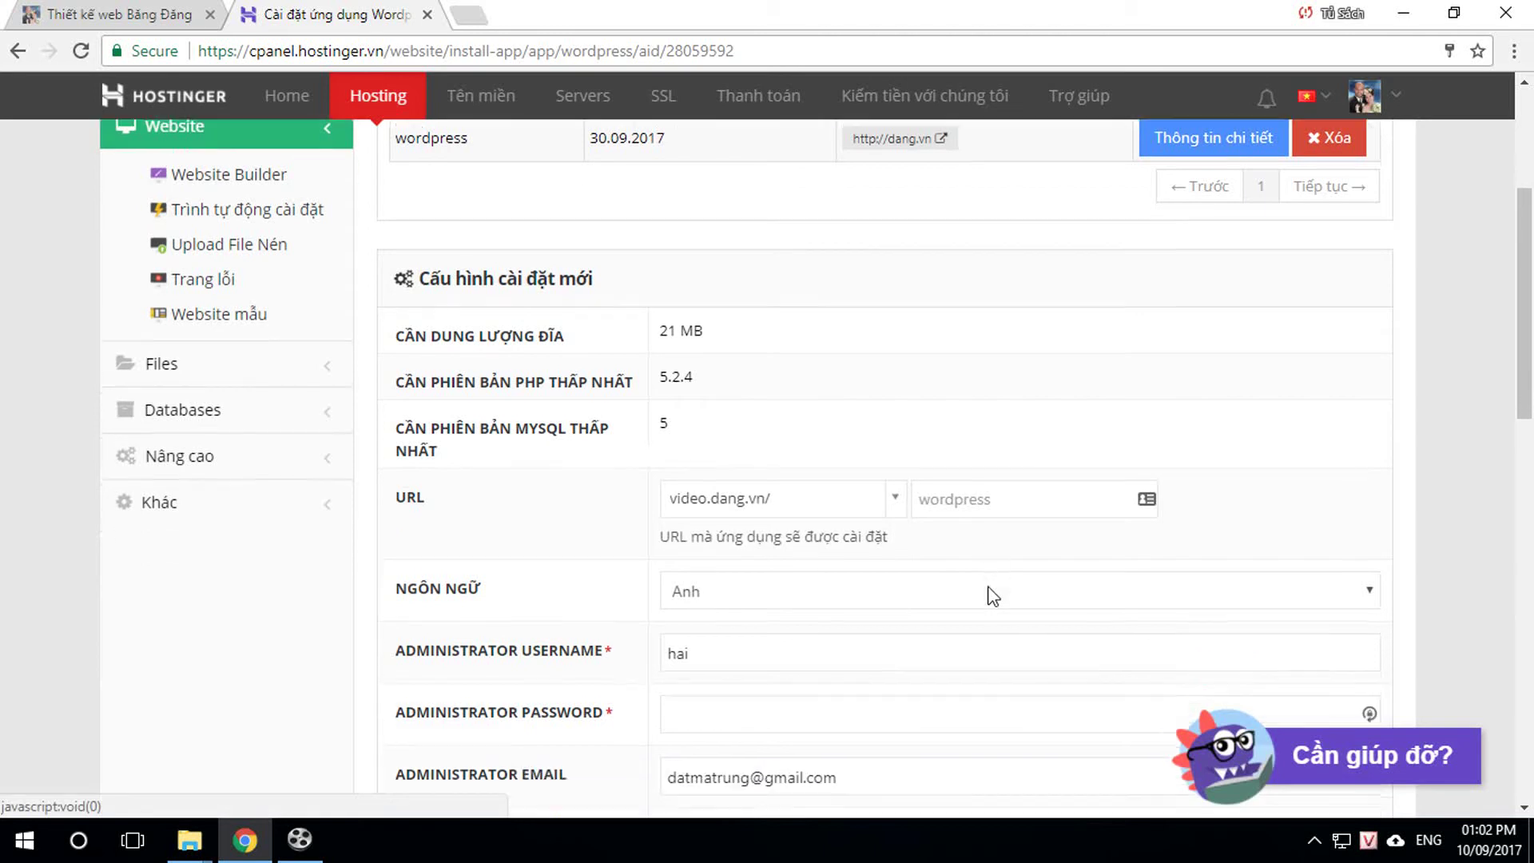
double_click(739, 557)
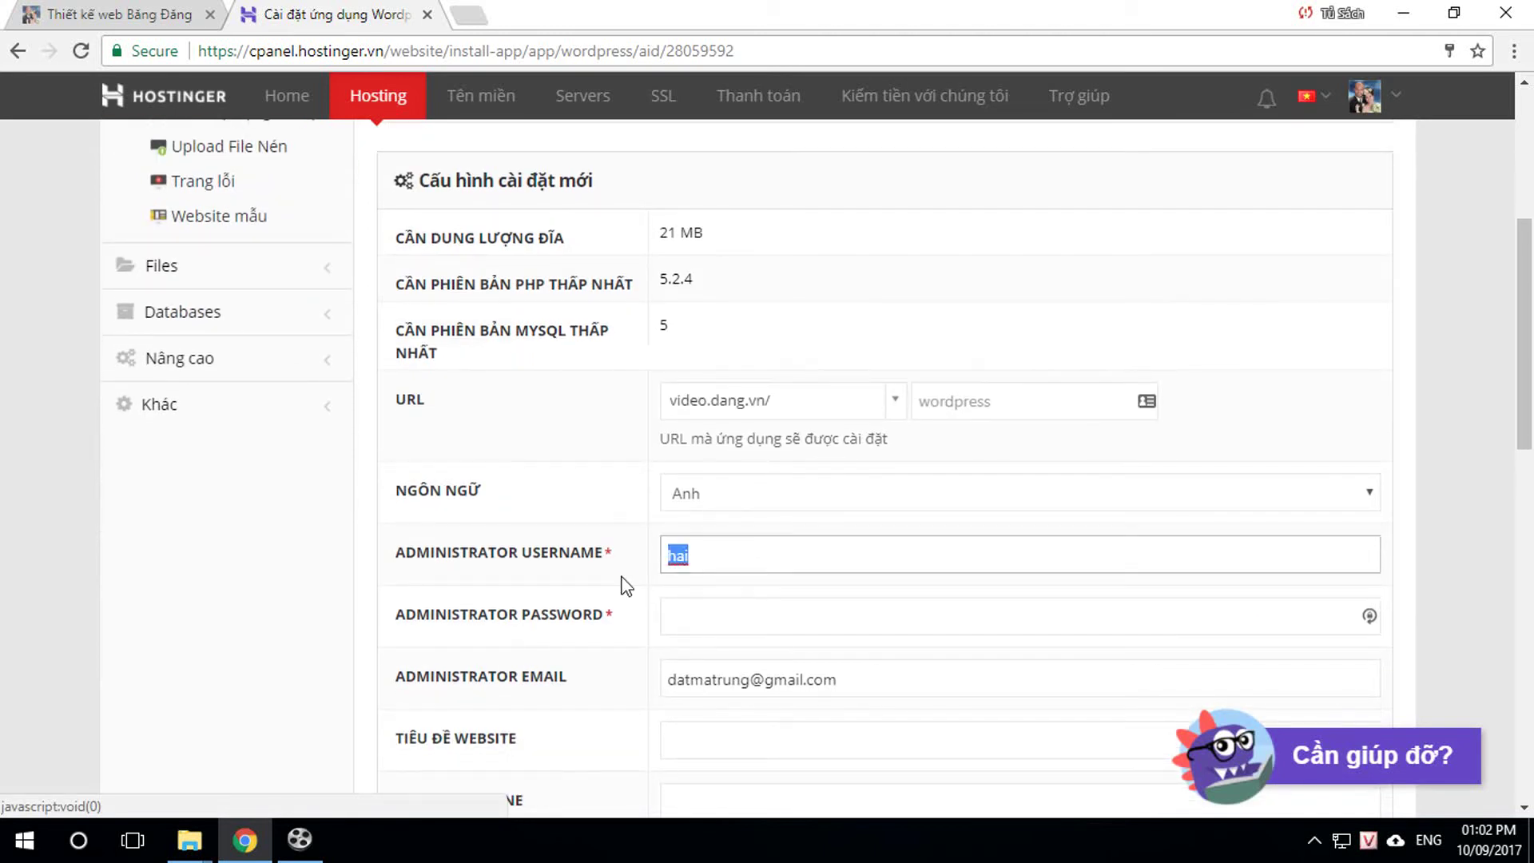
text(a)
click(701, 588)
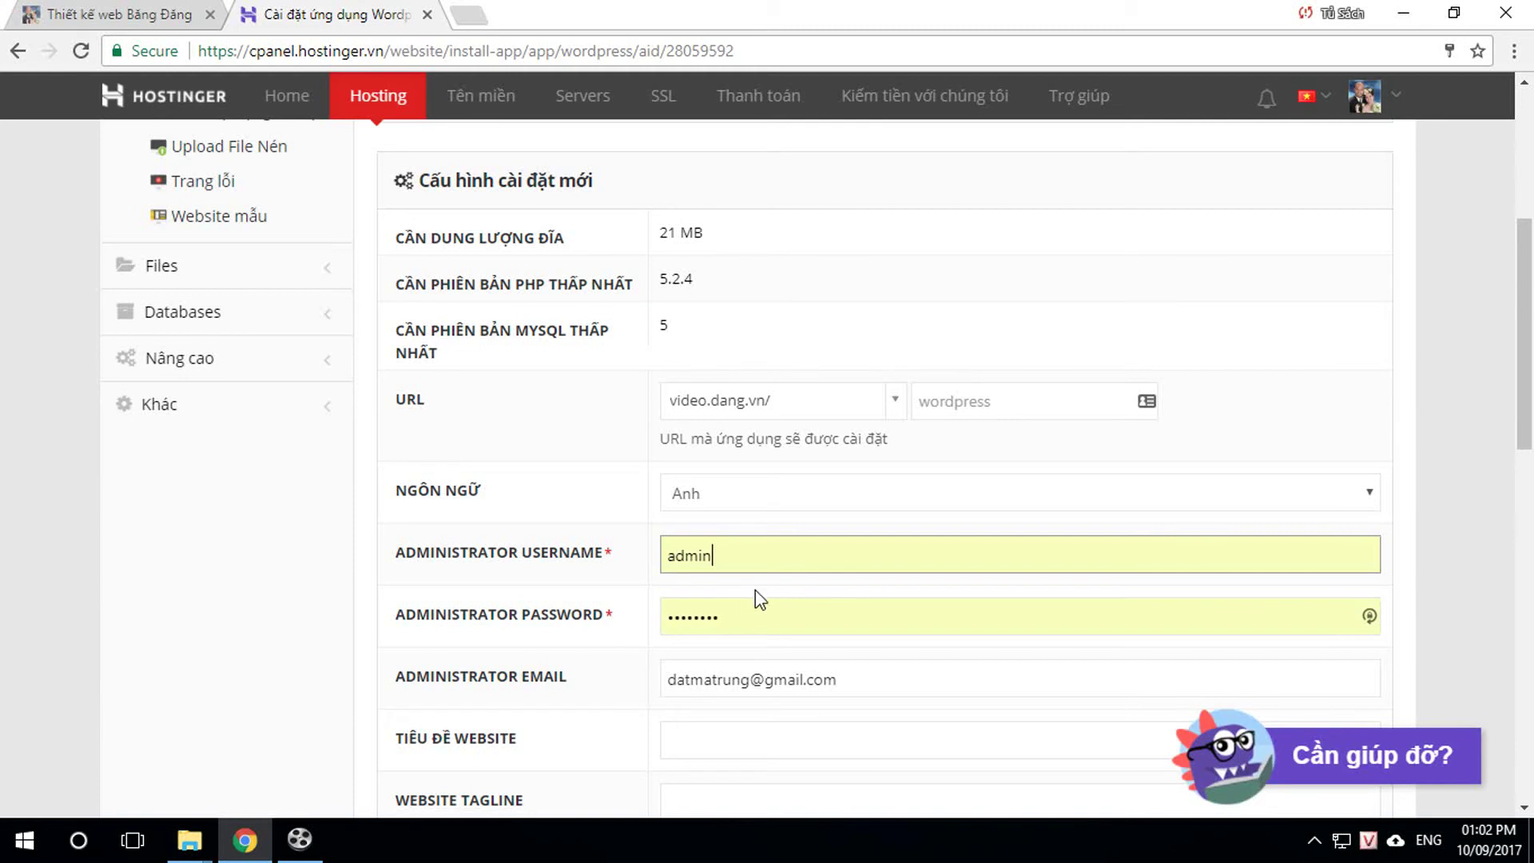
double_click(738, 623)
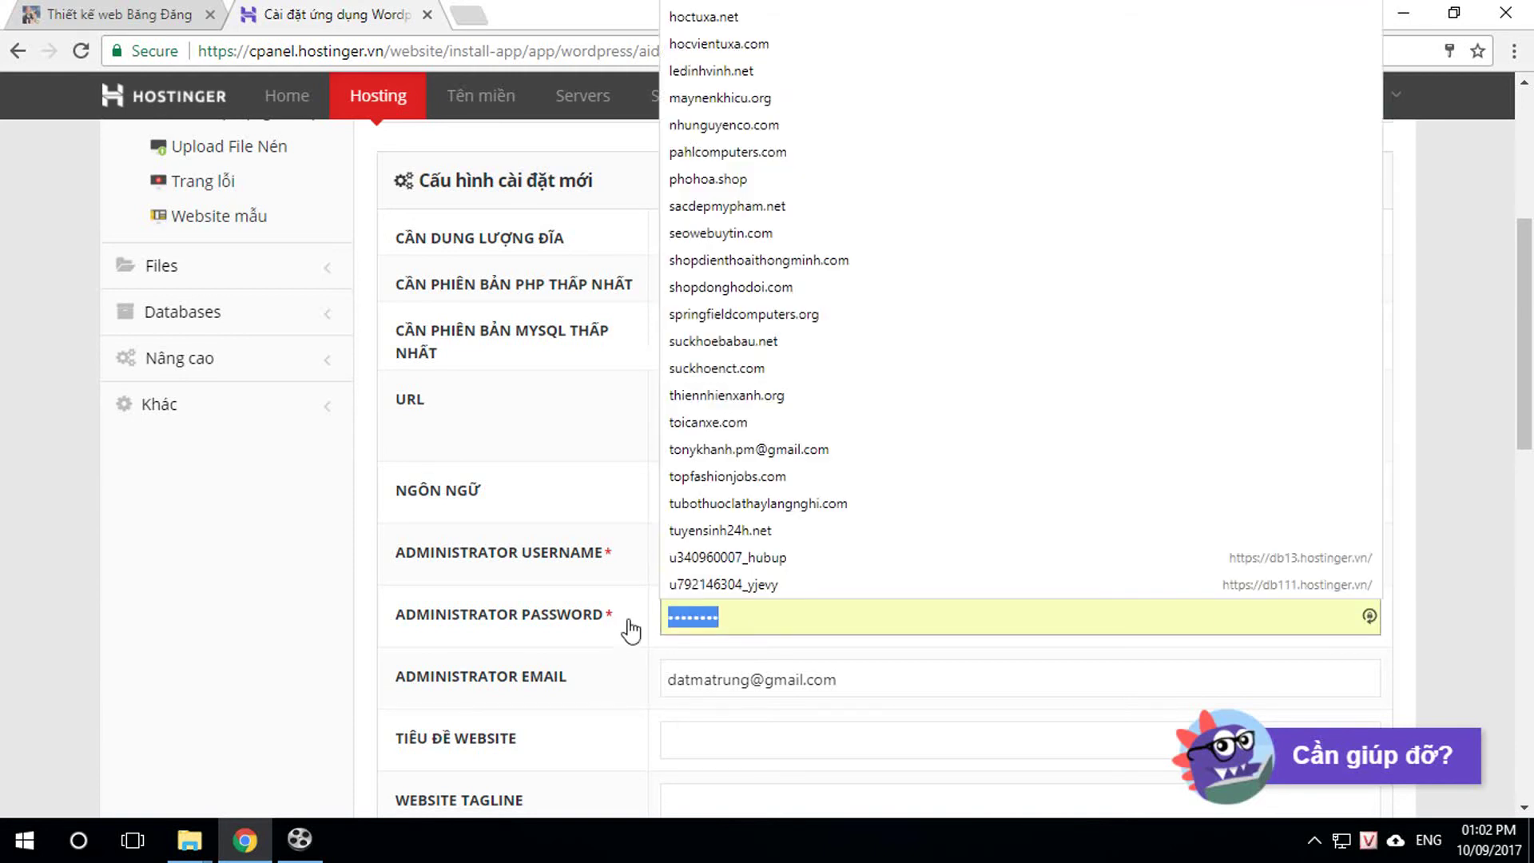
text(12)
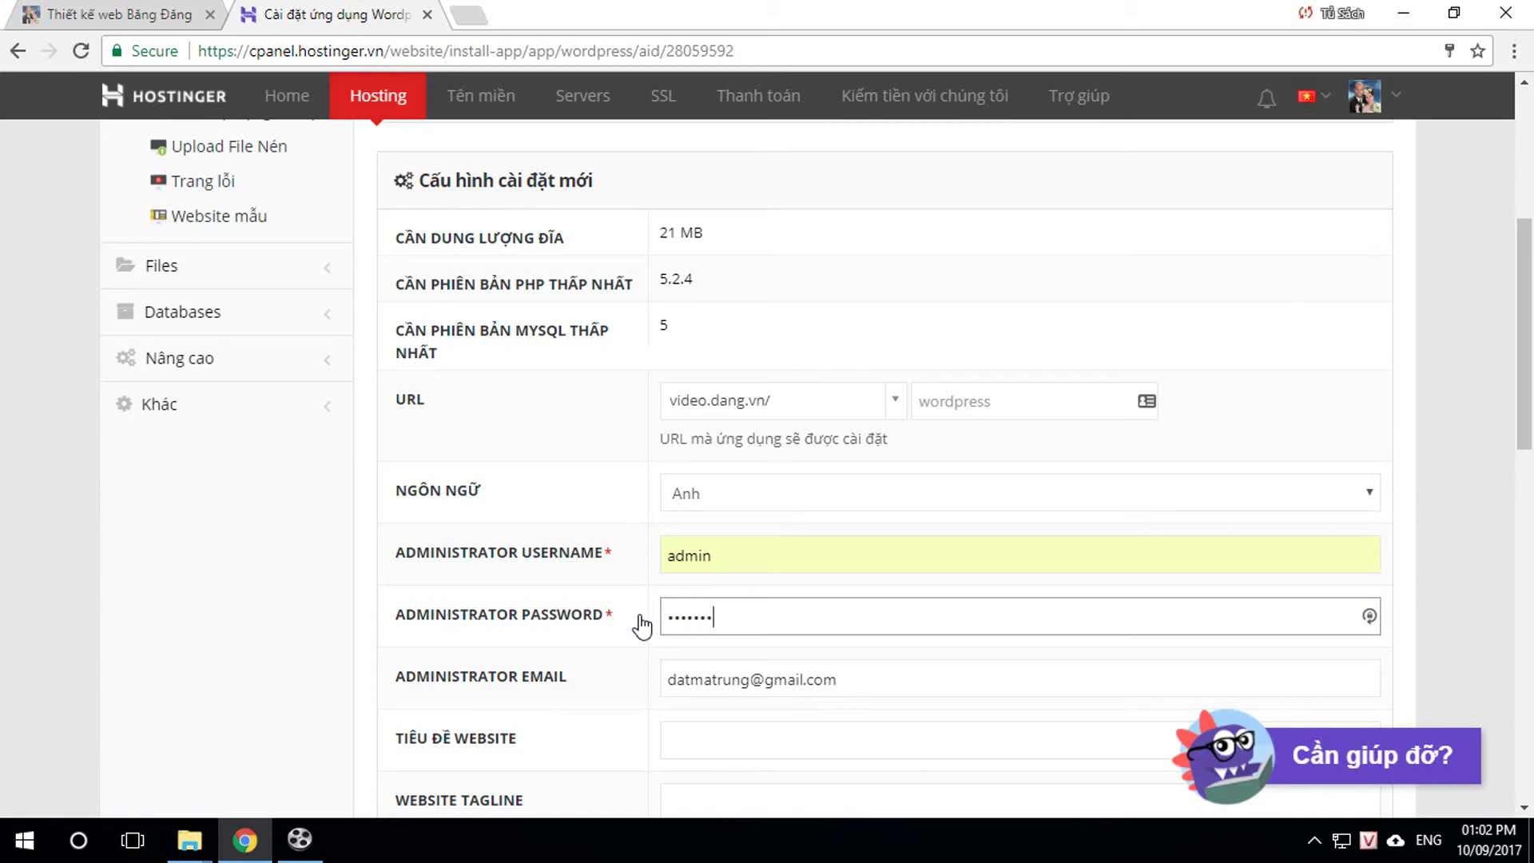
scroll(955, 606, down, 5)
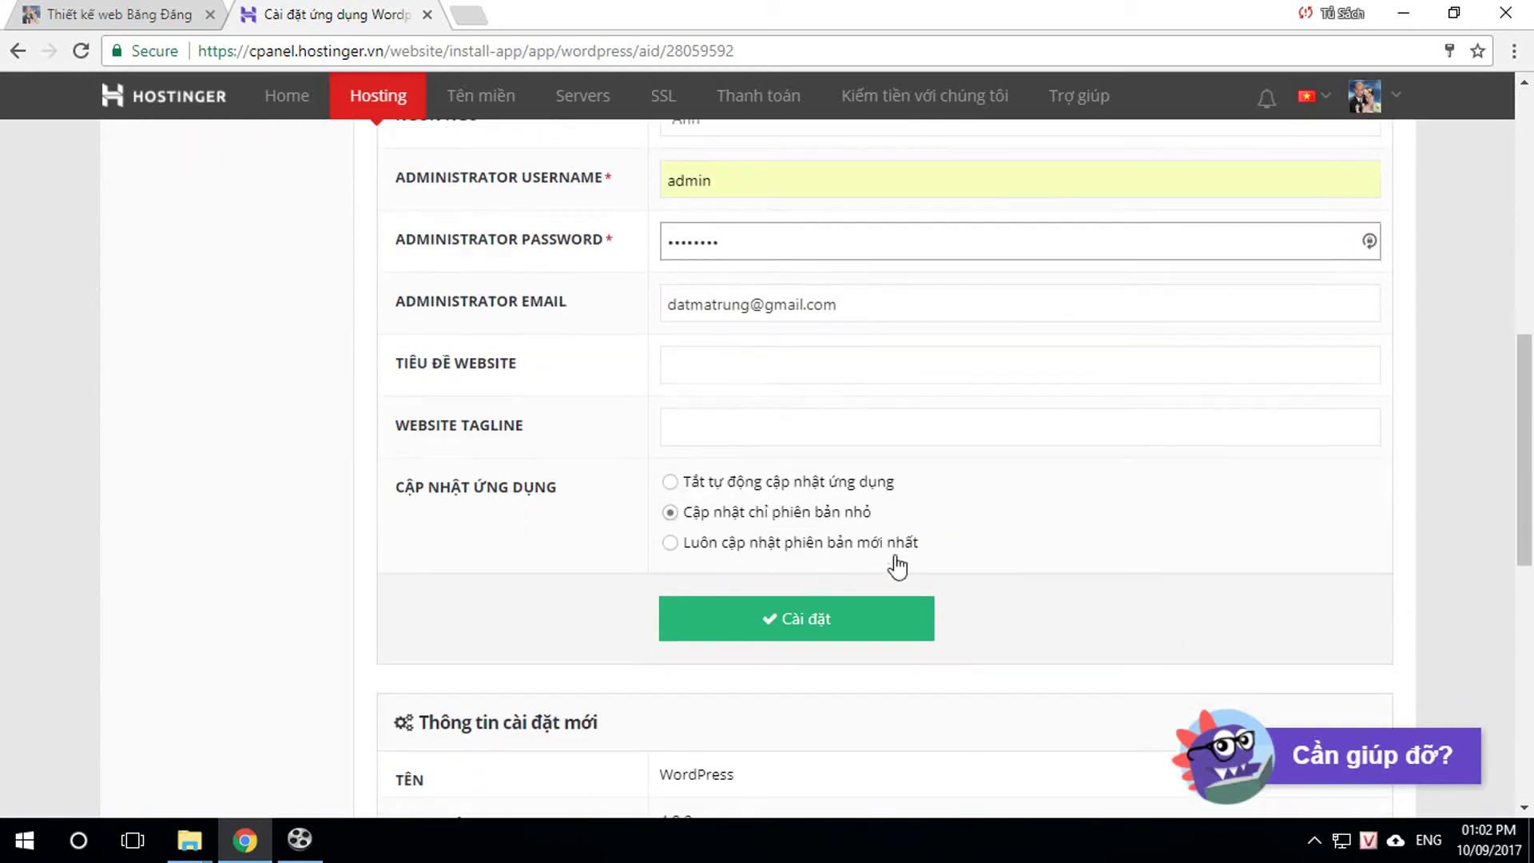
click(708, 373)
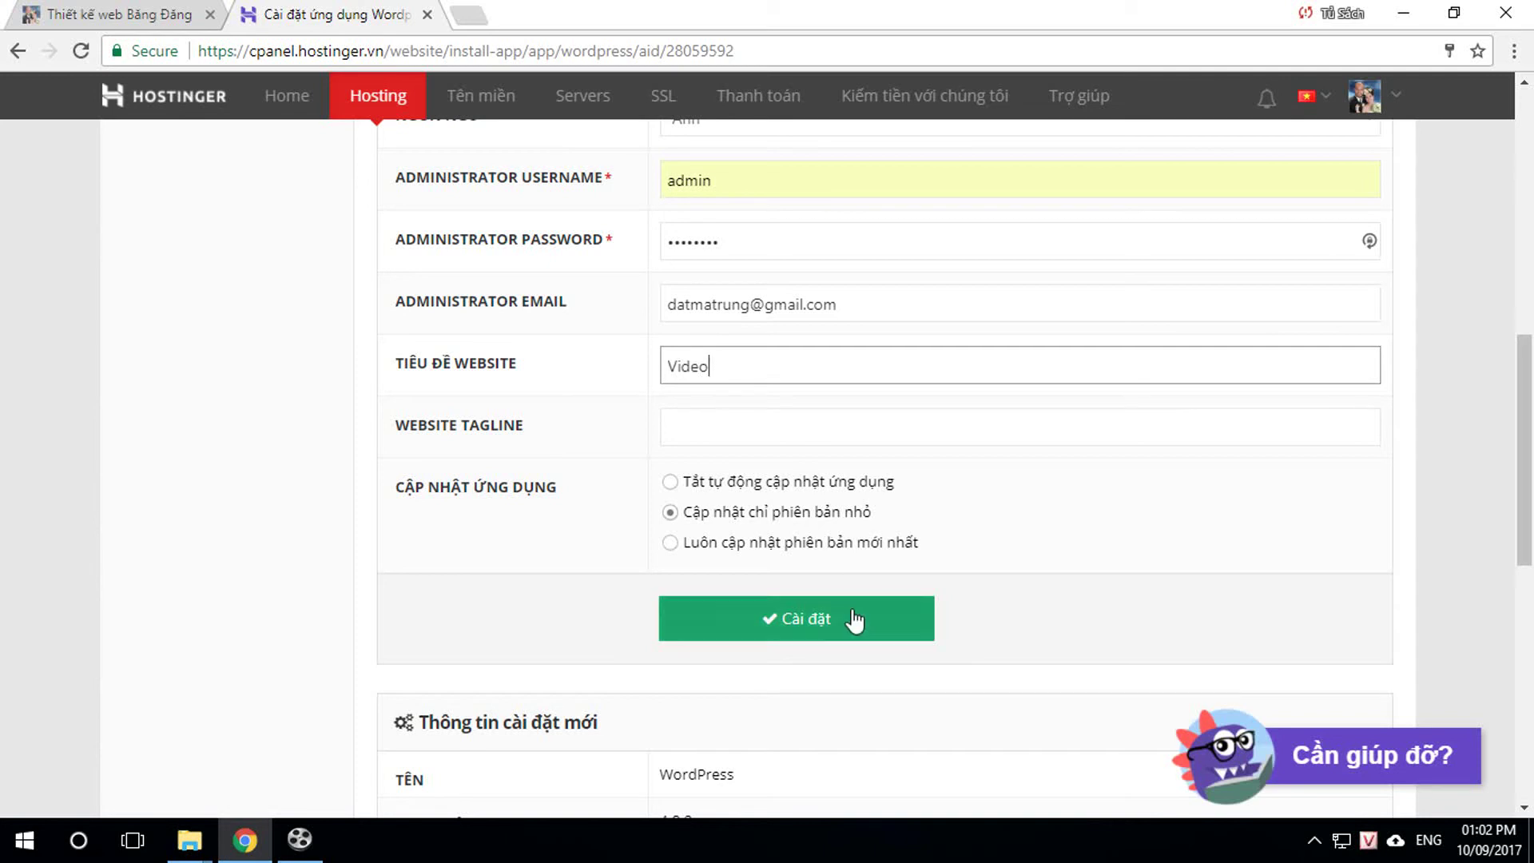
Step: Install WordPress at video.dang.vn, reload to see it listed, and test the still-unreachable site
click(807, 623)
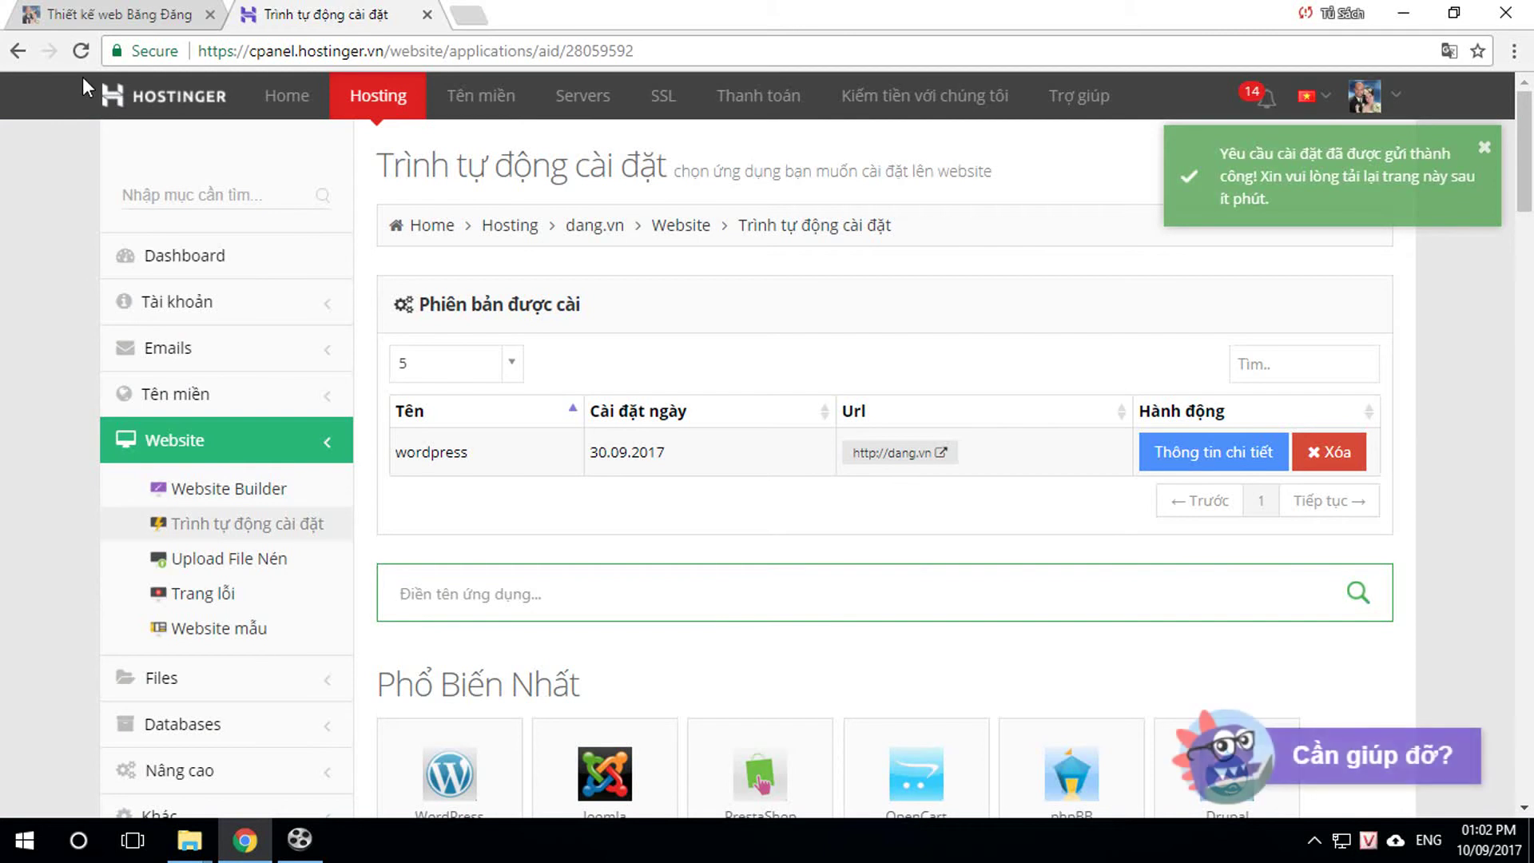
click(79, 48)
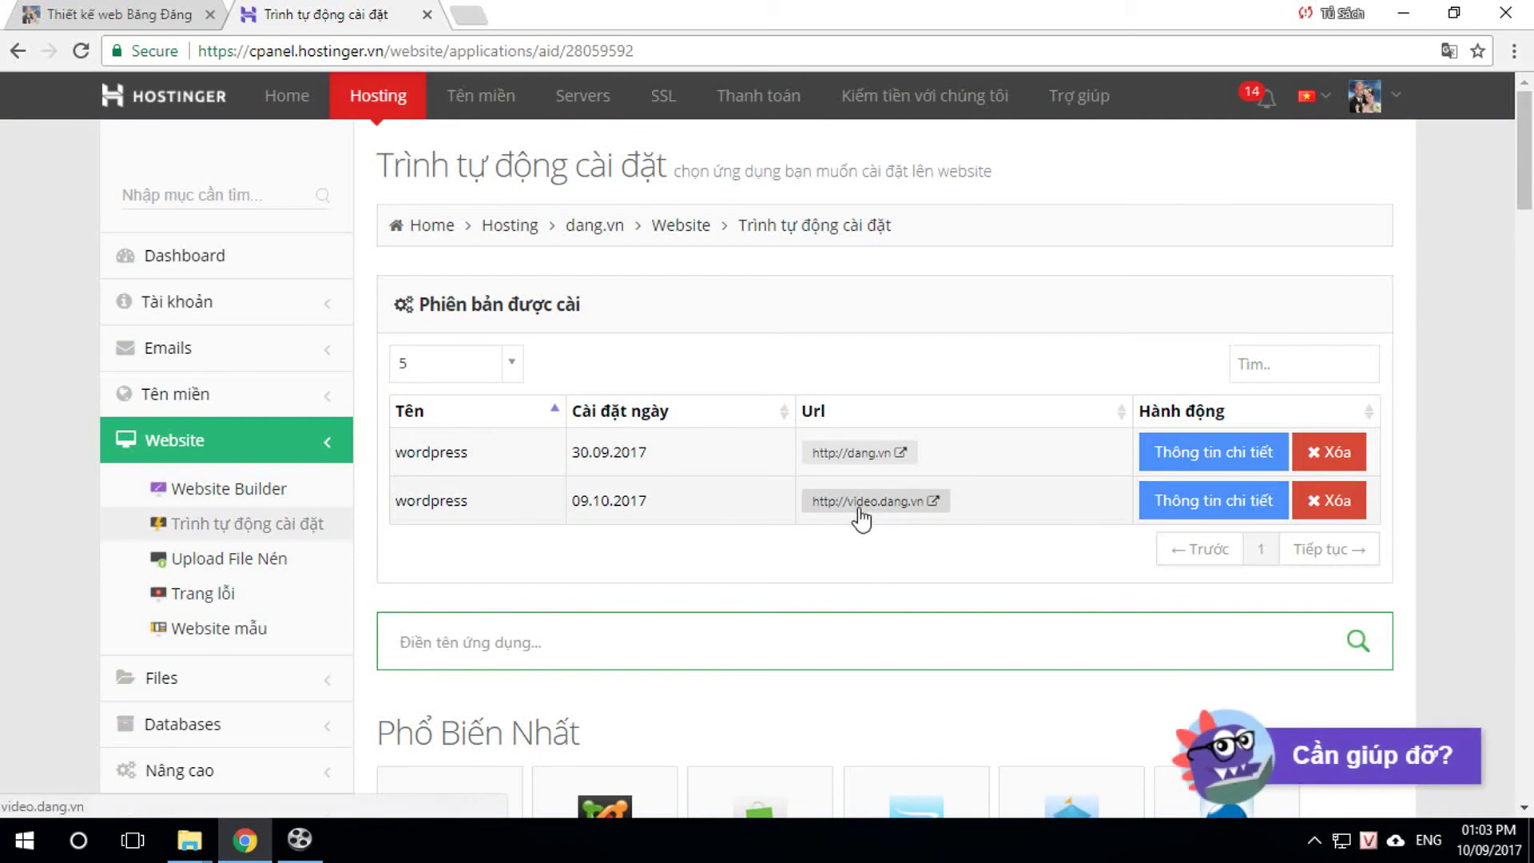
click(858, 503)
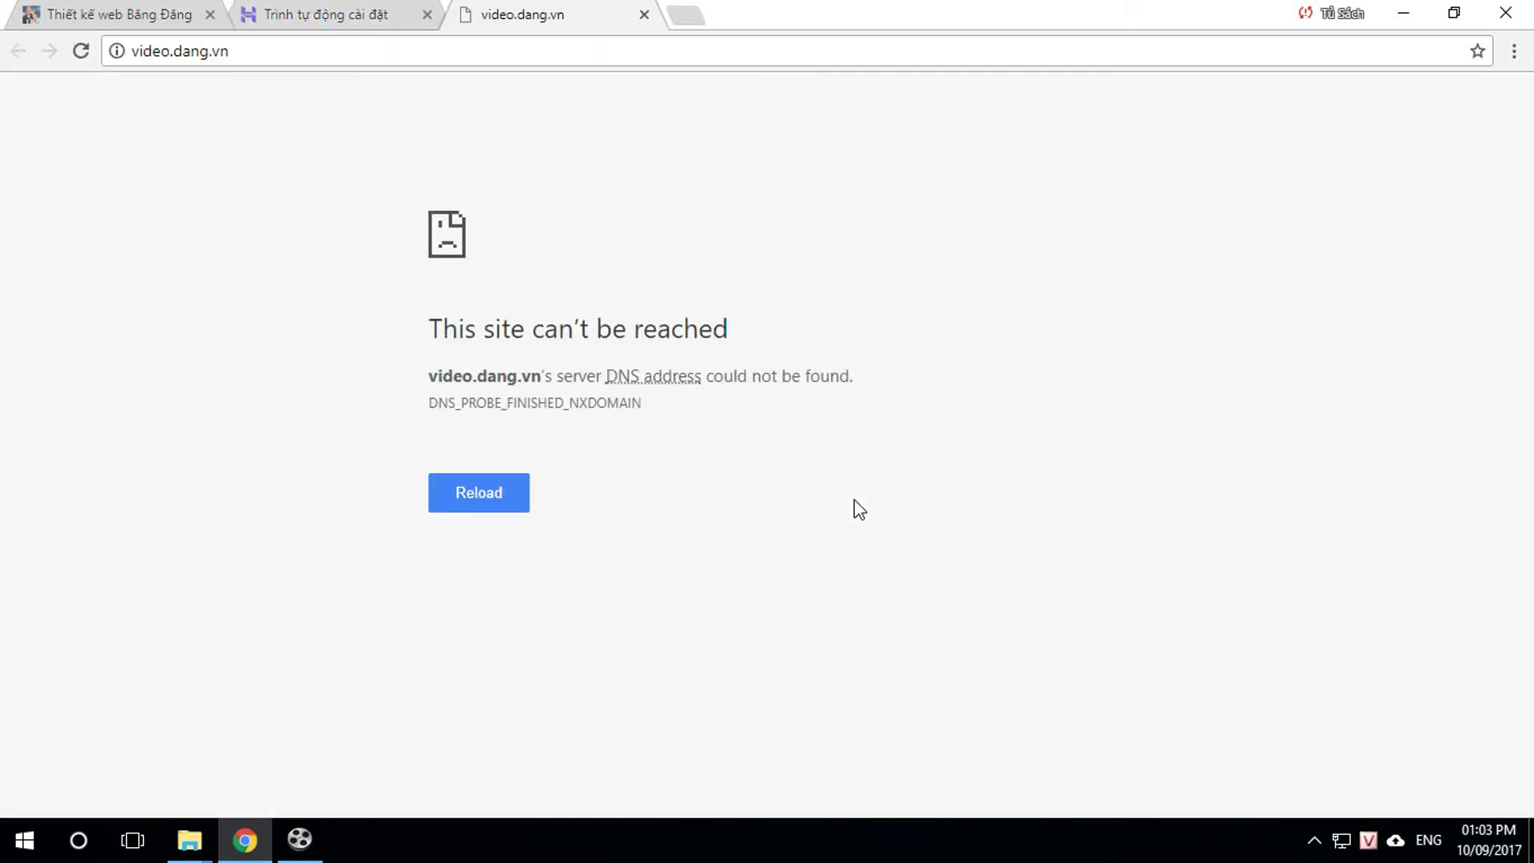
click(644, 15)
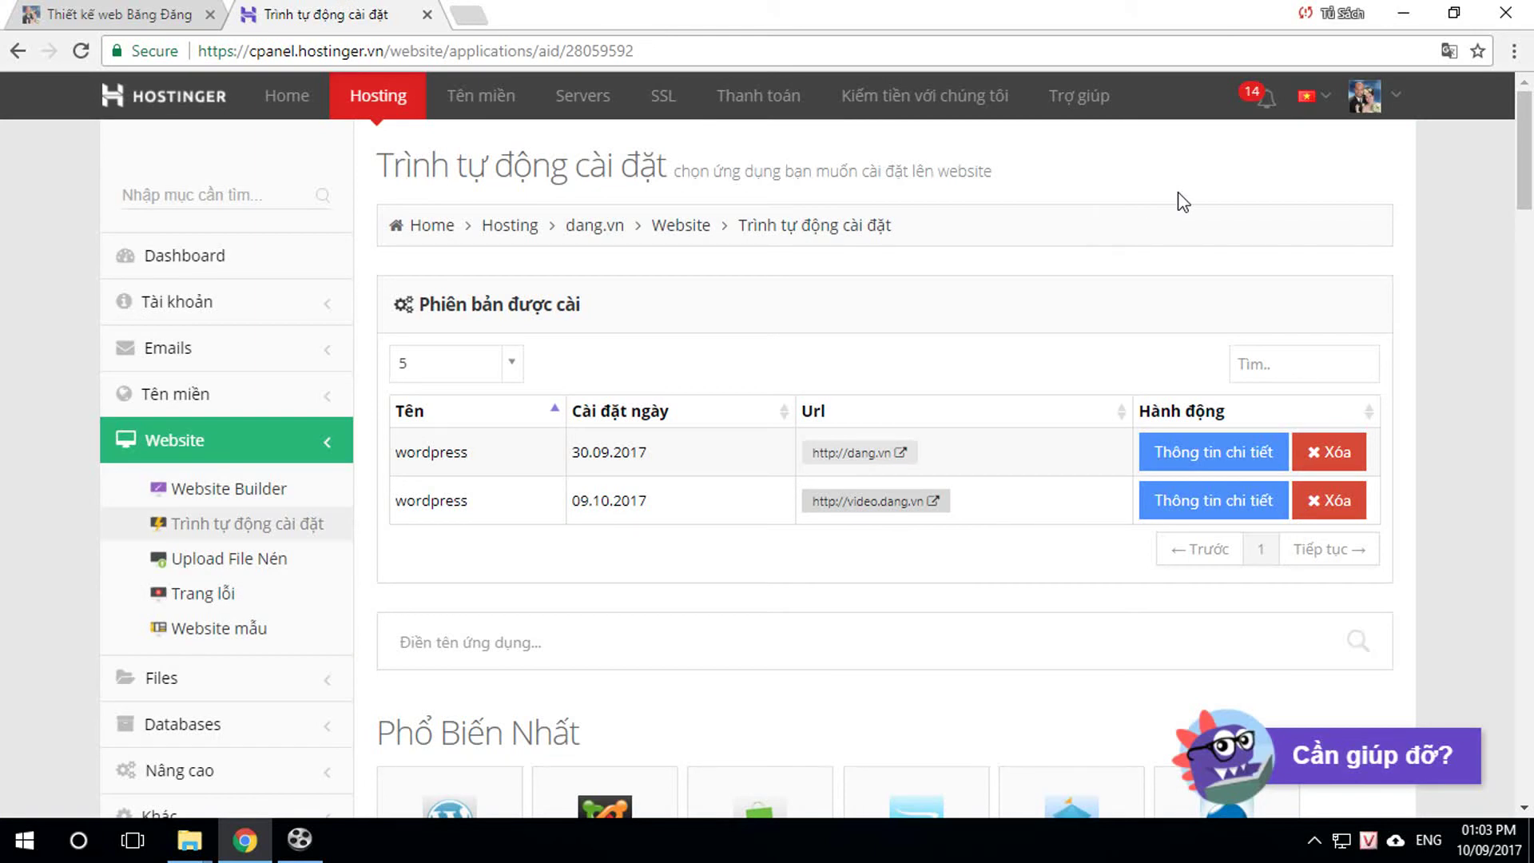
Step: Open tenten.vn in a new tab and dismiss the support chat popup
click(470, 15)
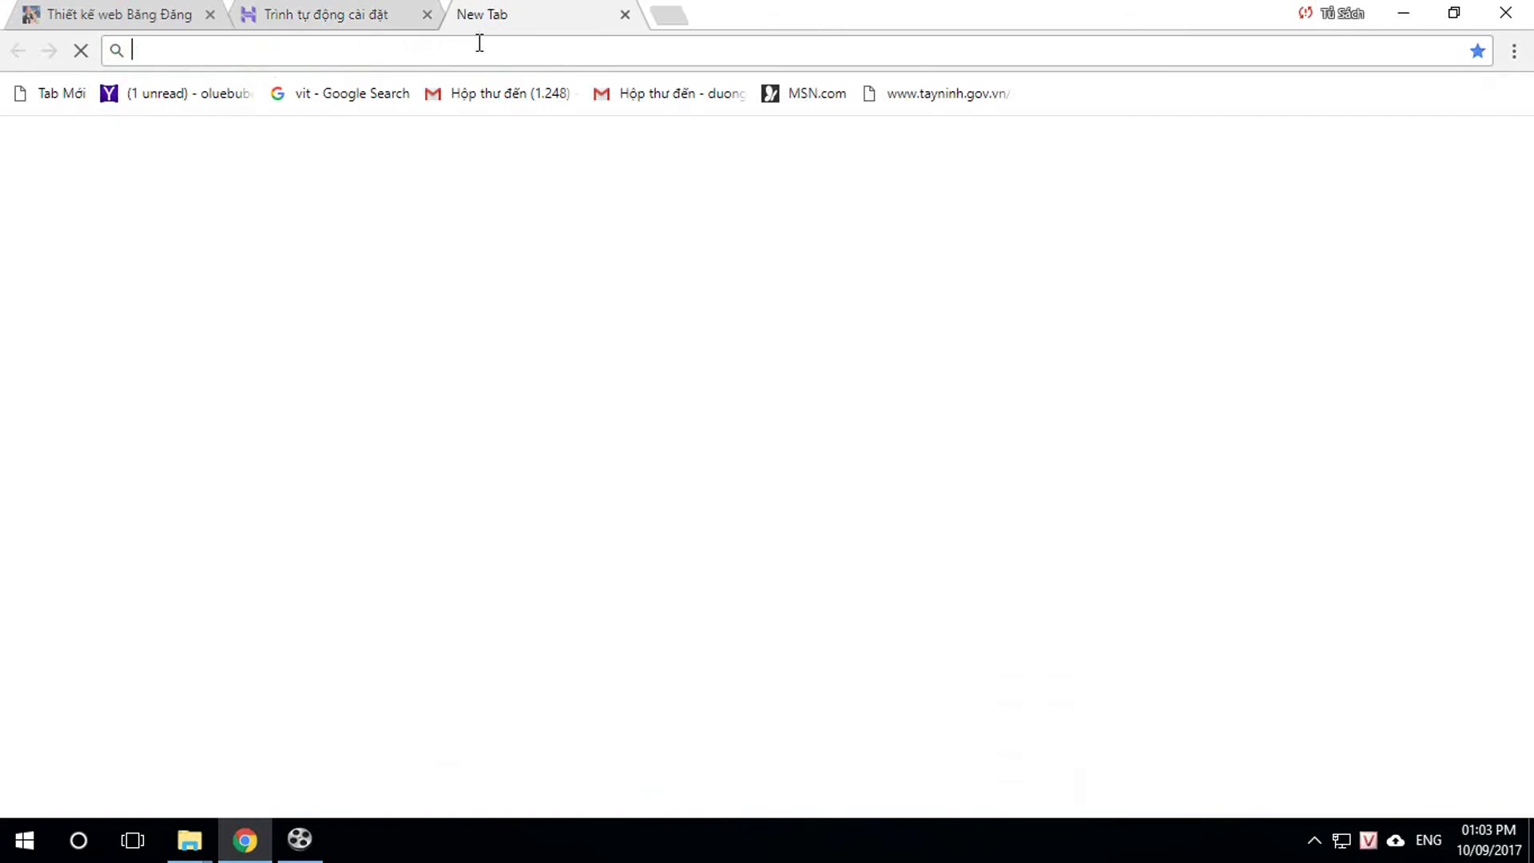
text(tenten.vn)
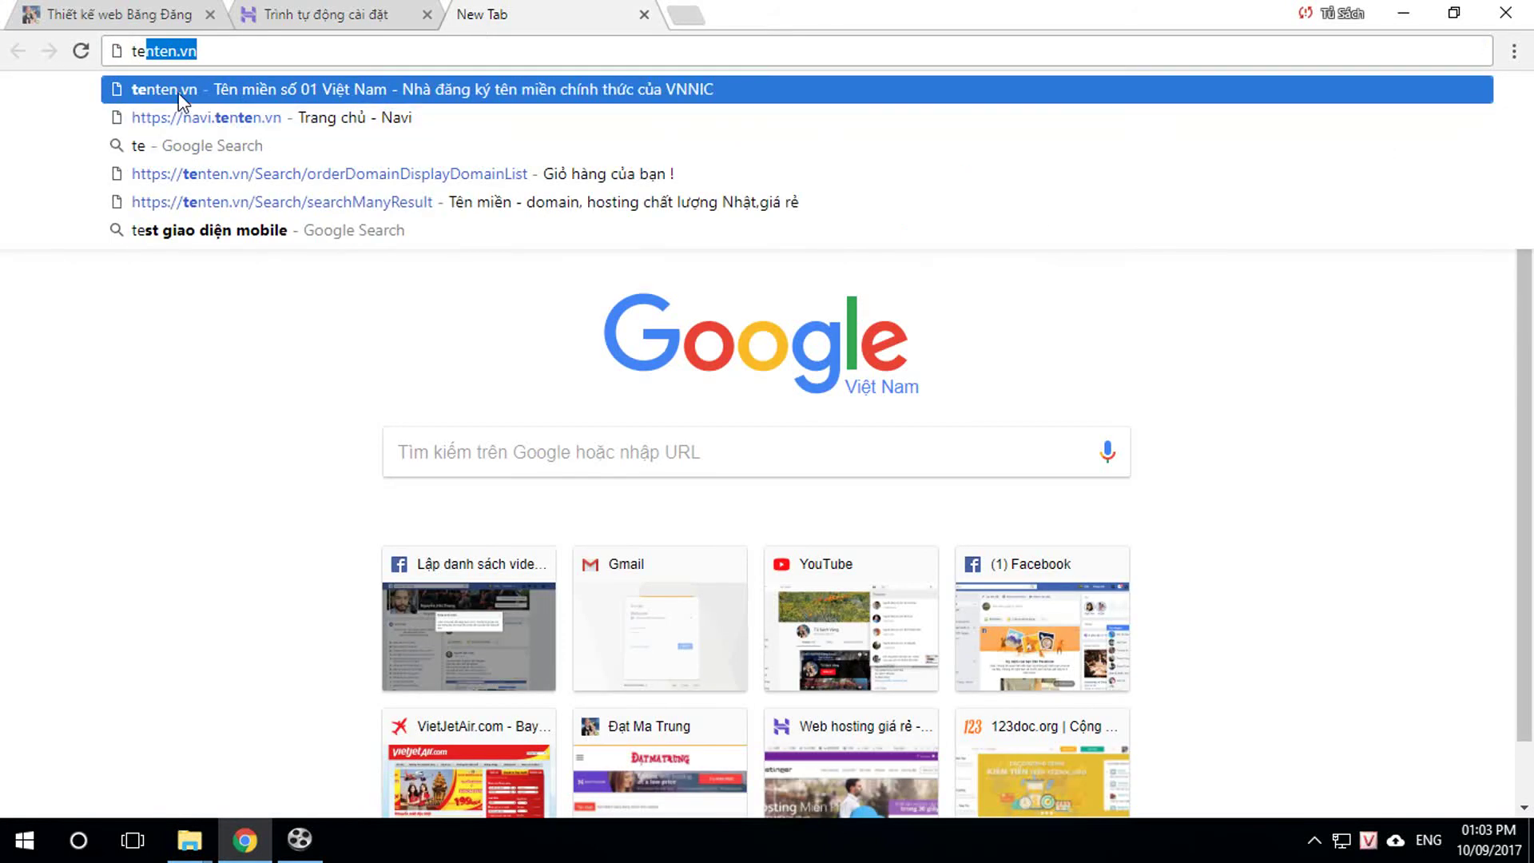
click(179, 96)
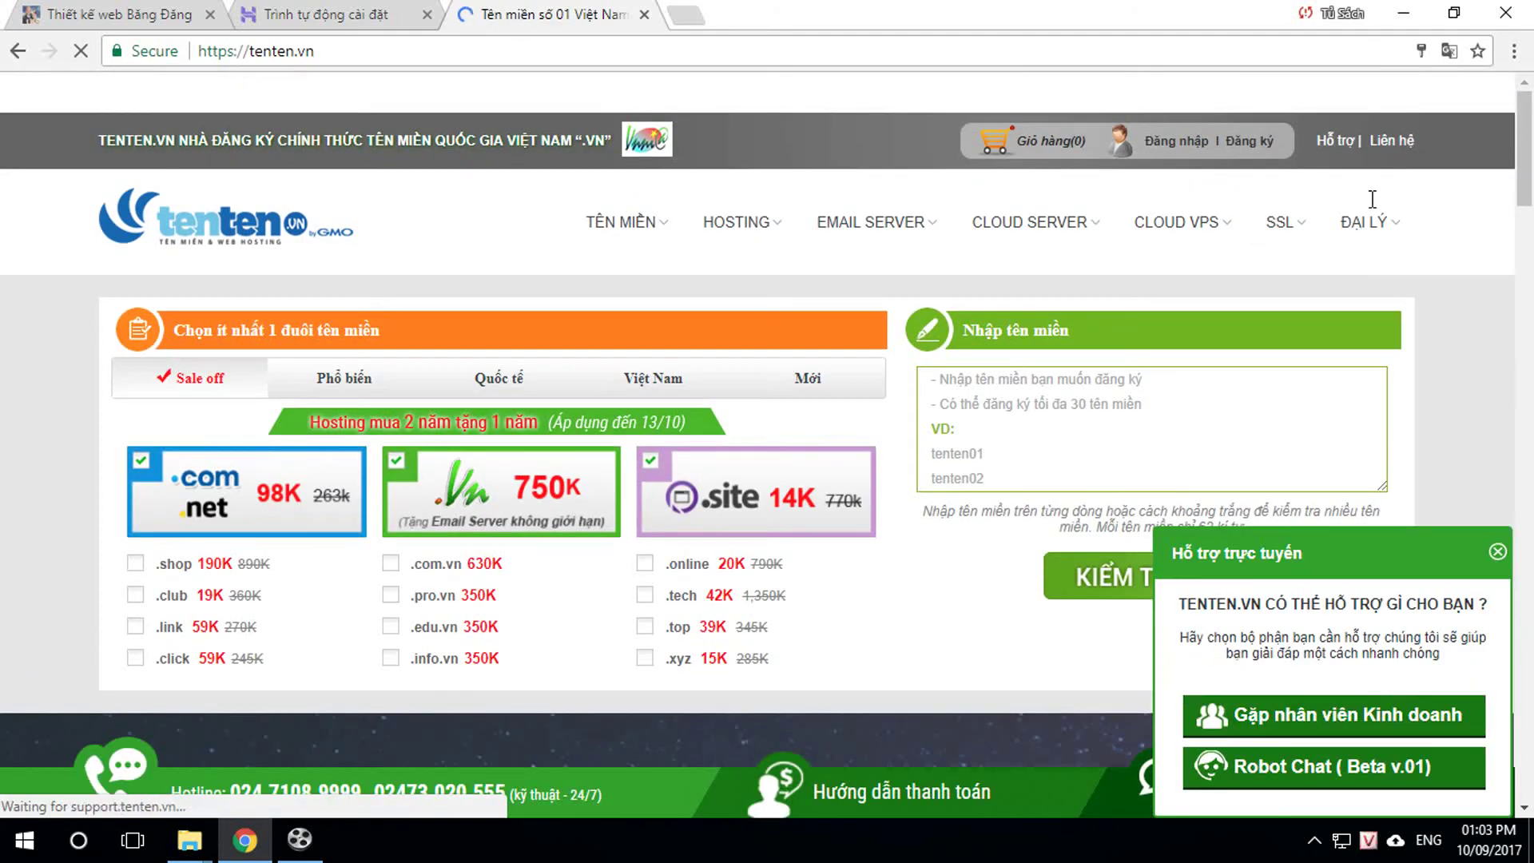
click(1498, 552)
Step: In Navi, expand the domain names section and open DNS settings for dang.vn
mouse_move(1334, 140)
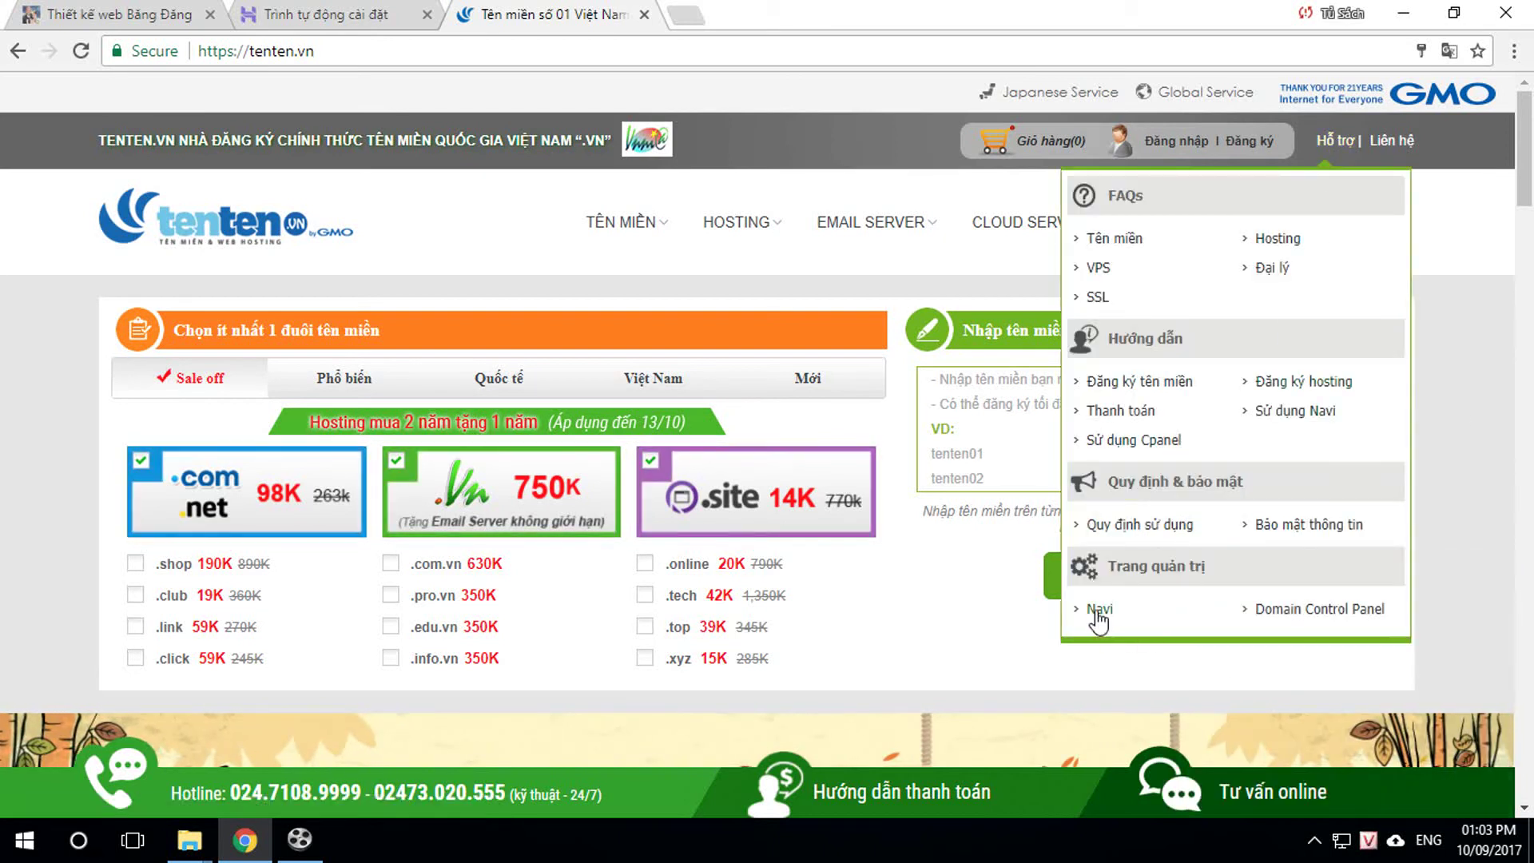
click(1097, 611)
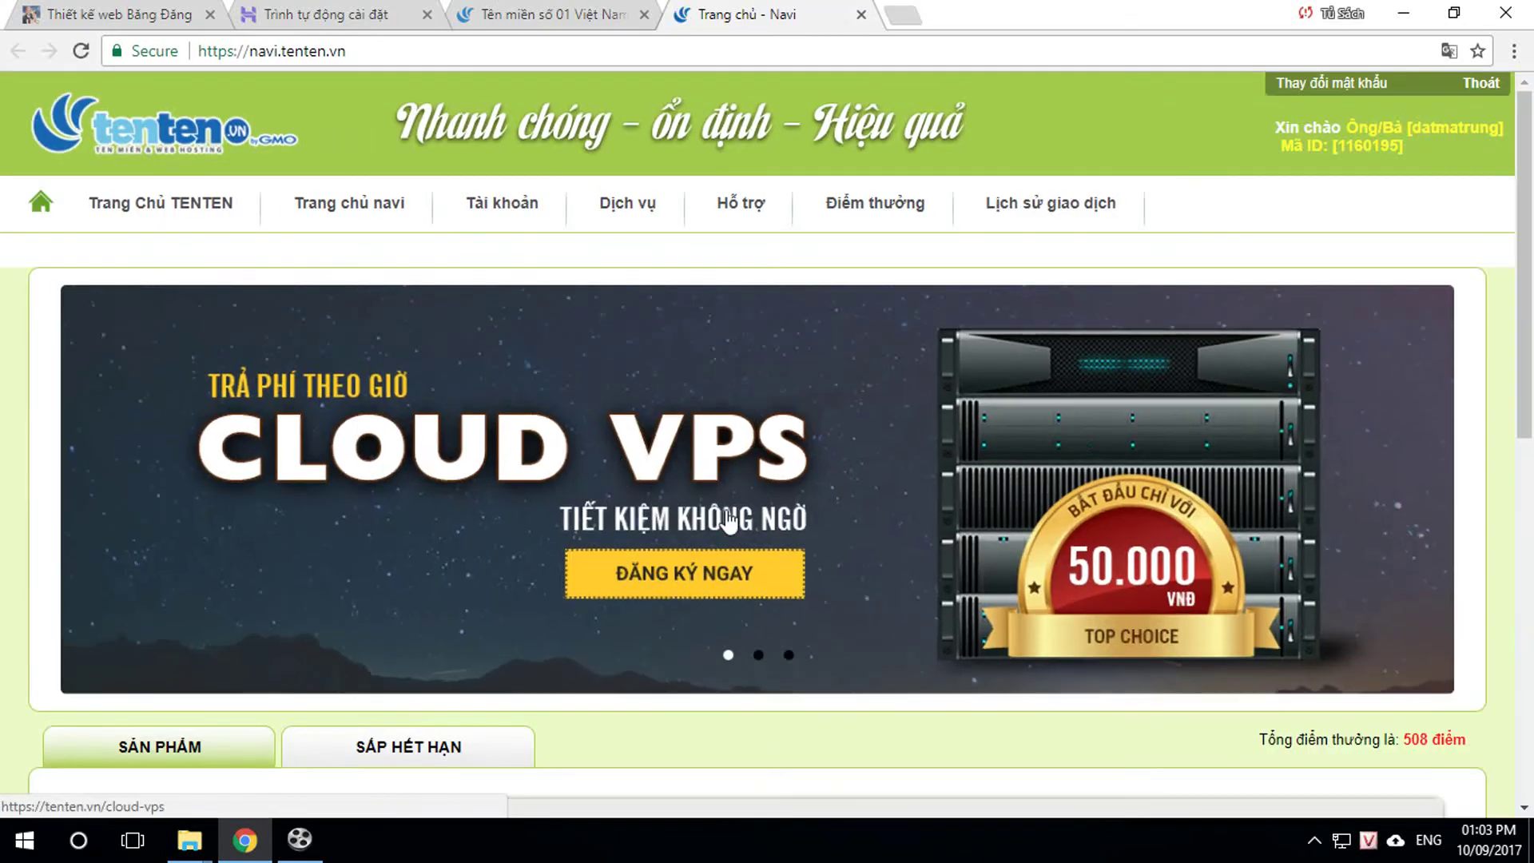
scroll(445, 411, down, 5)
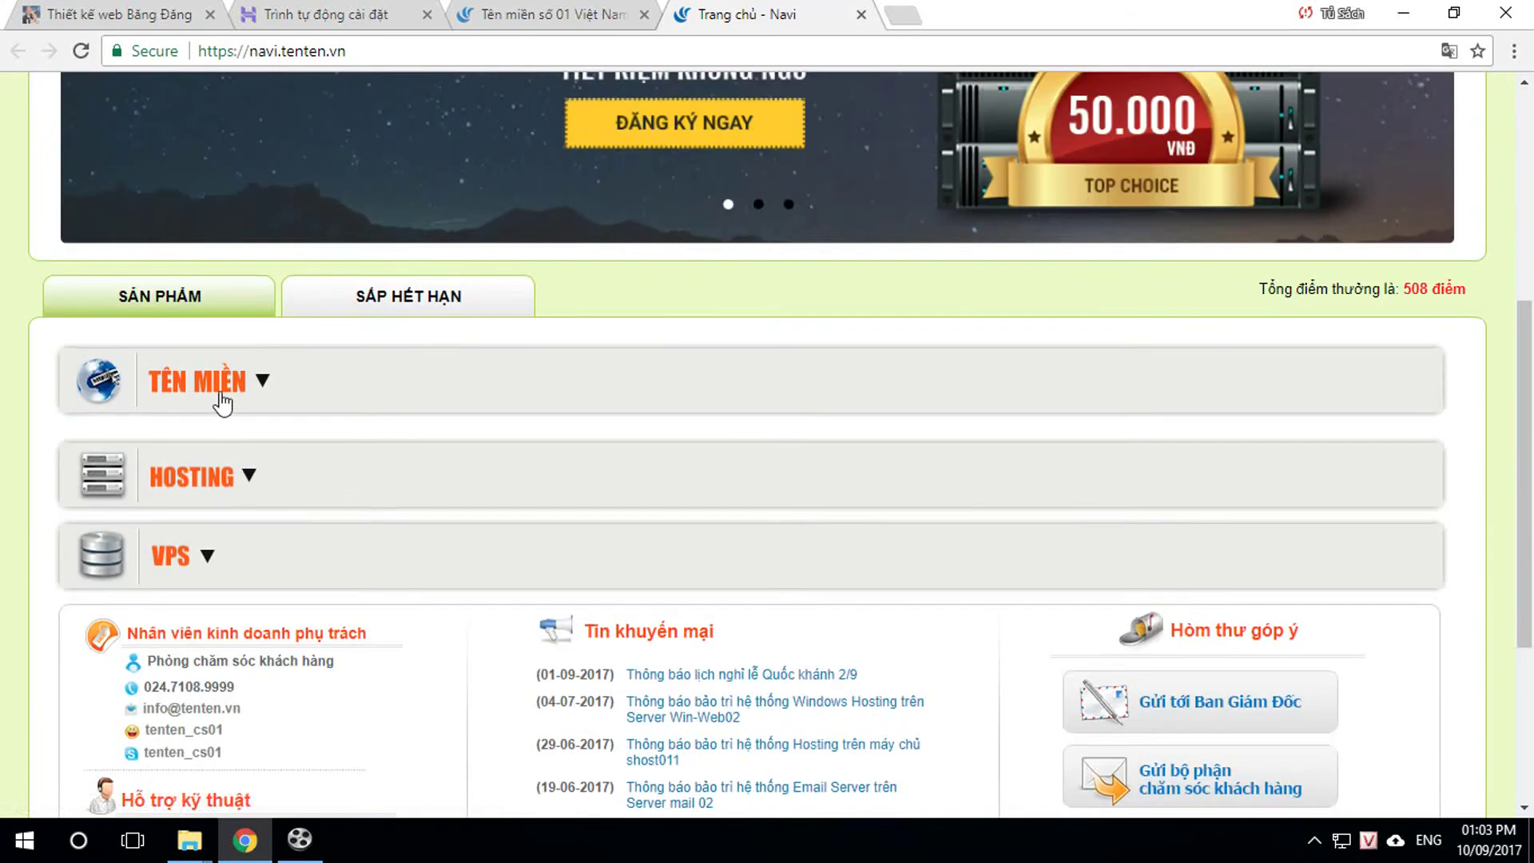
click(239, 393)
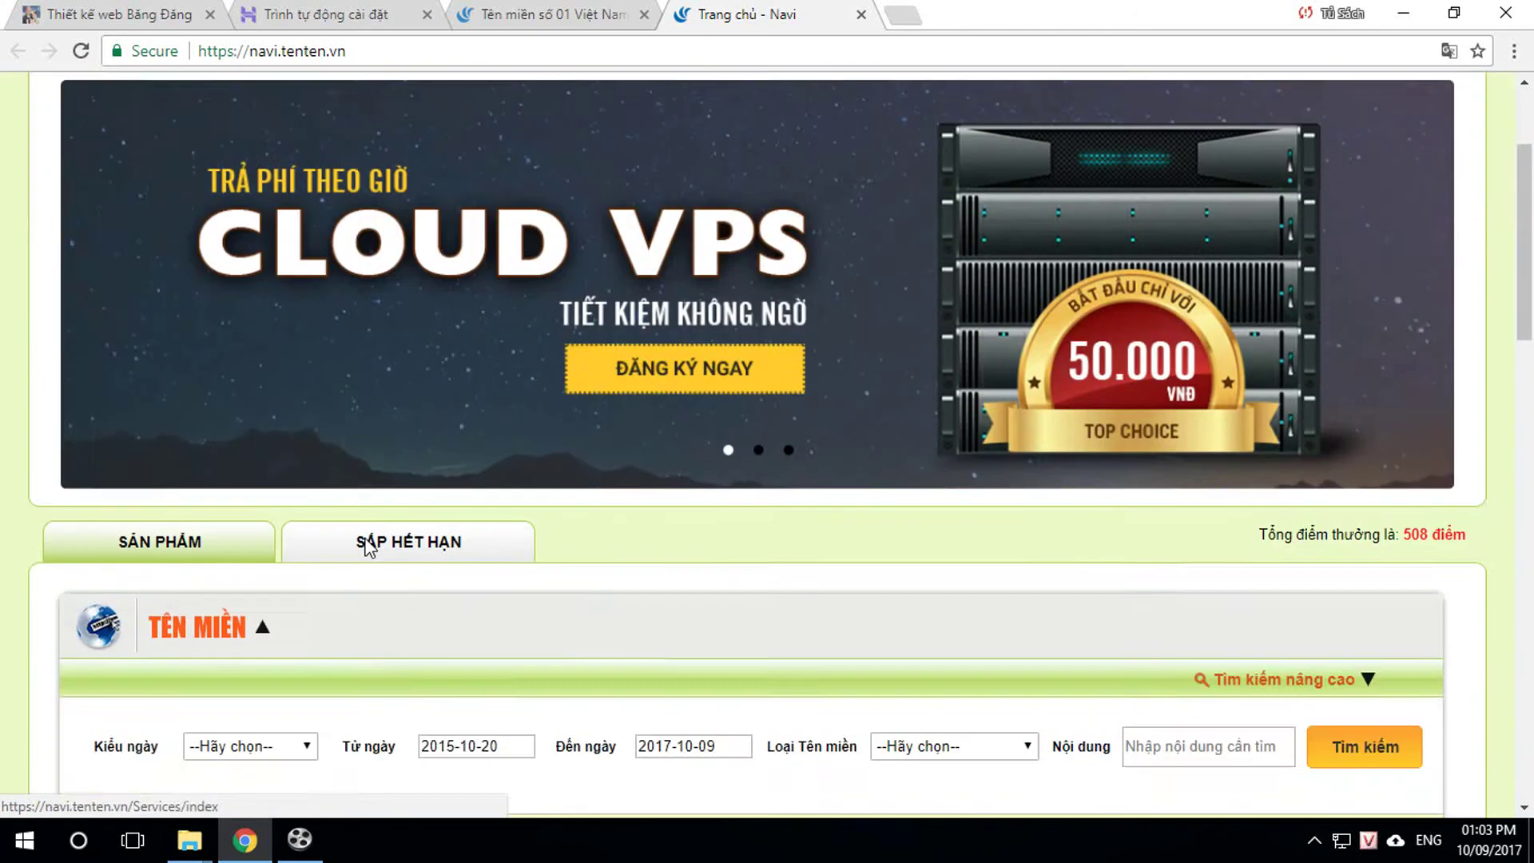
scroll(367, 550, down, 7)
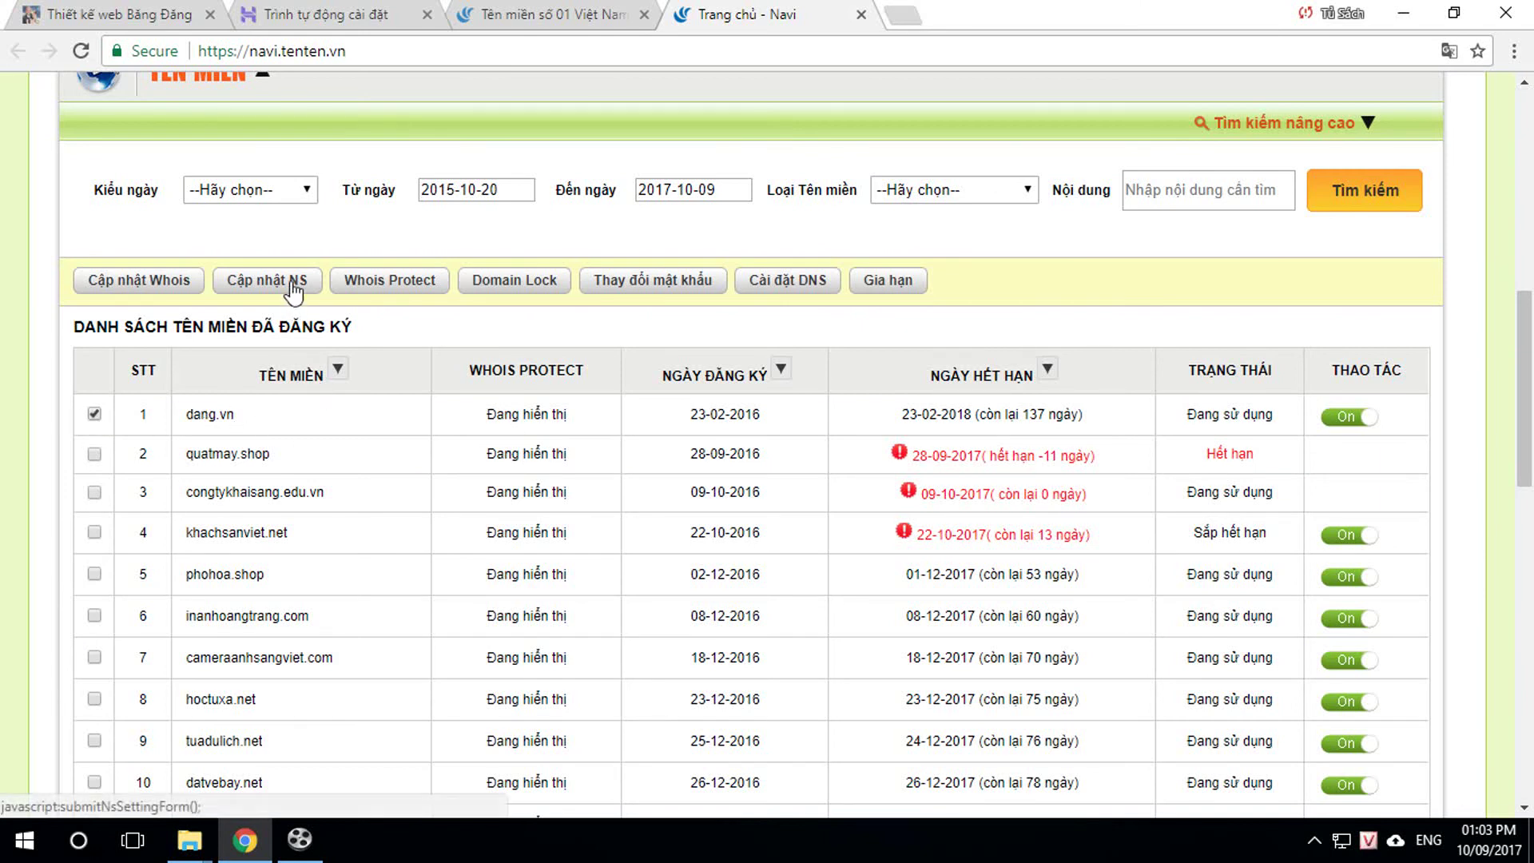
click(794, 286)
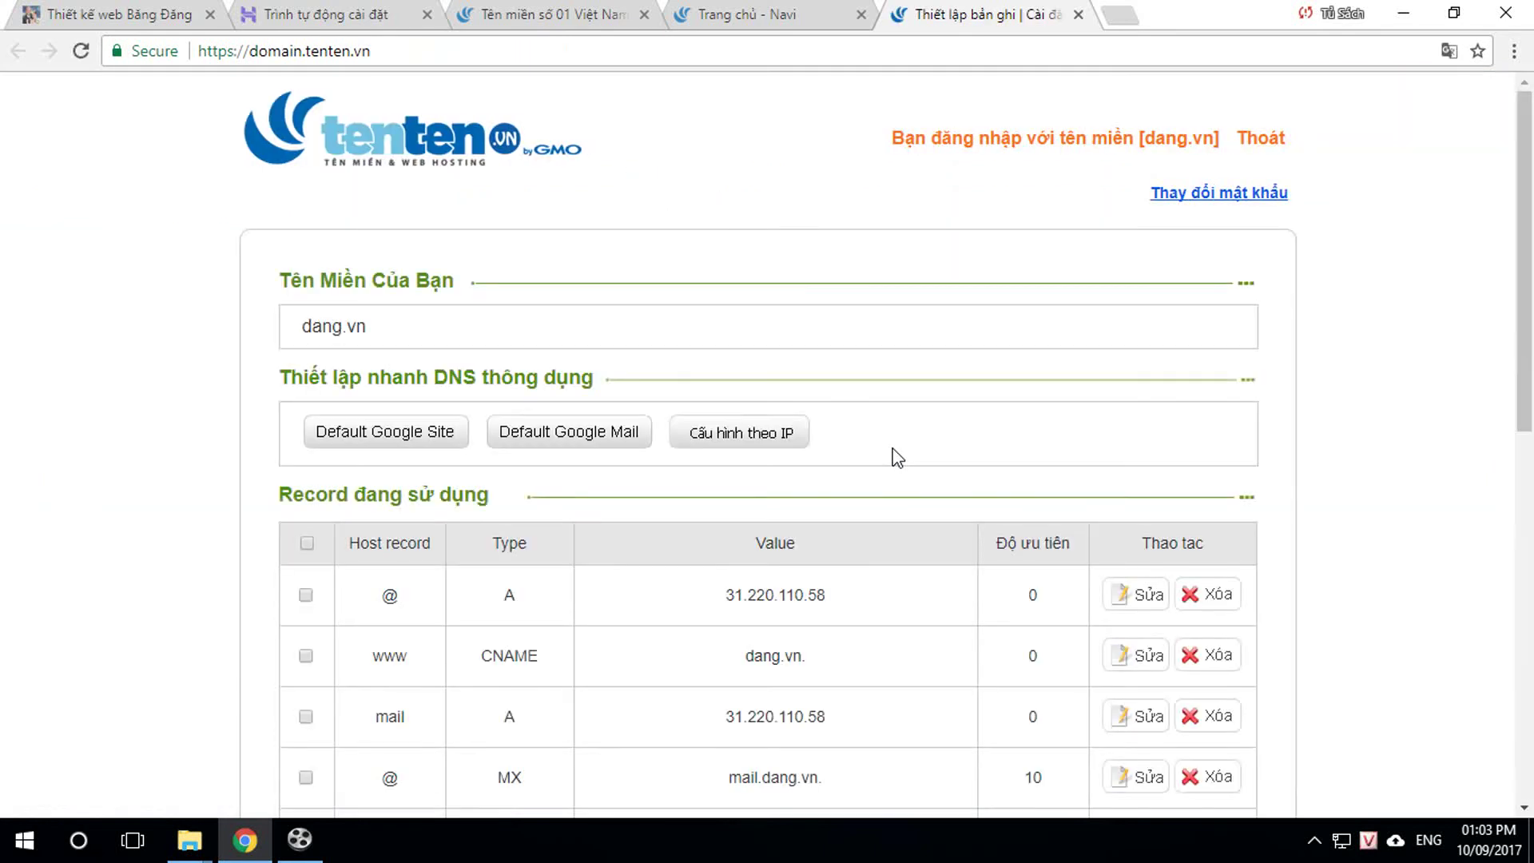
Step: Scroll through the dang.vn DNS records, add then cancel an empty row, and close the page
scroll(896, 448, down, 2)
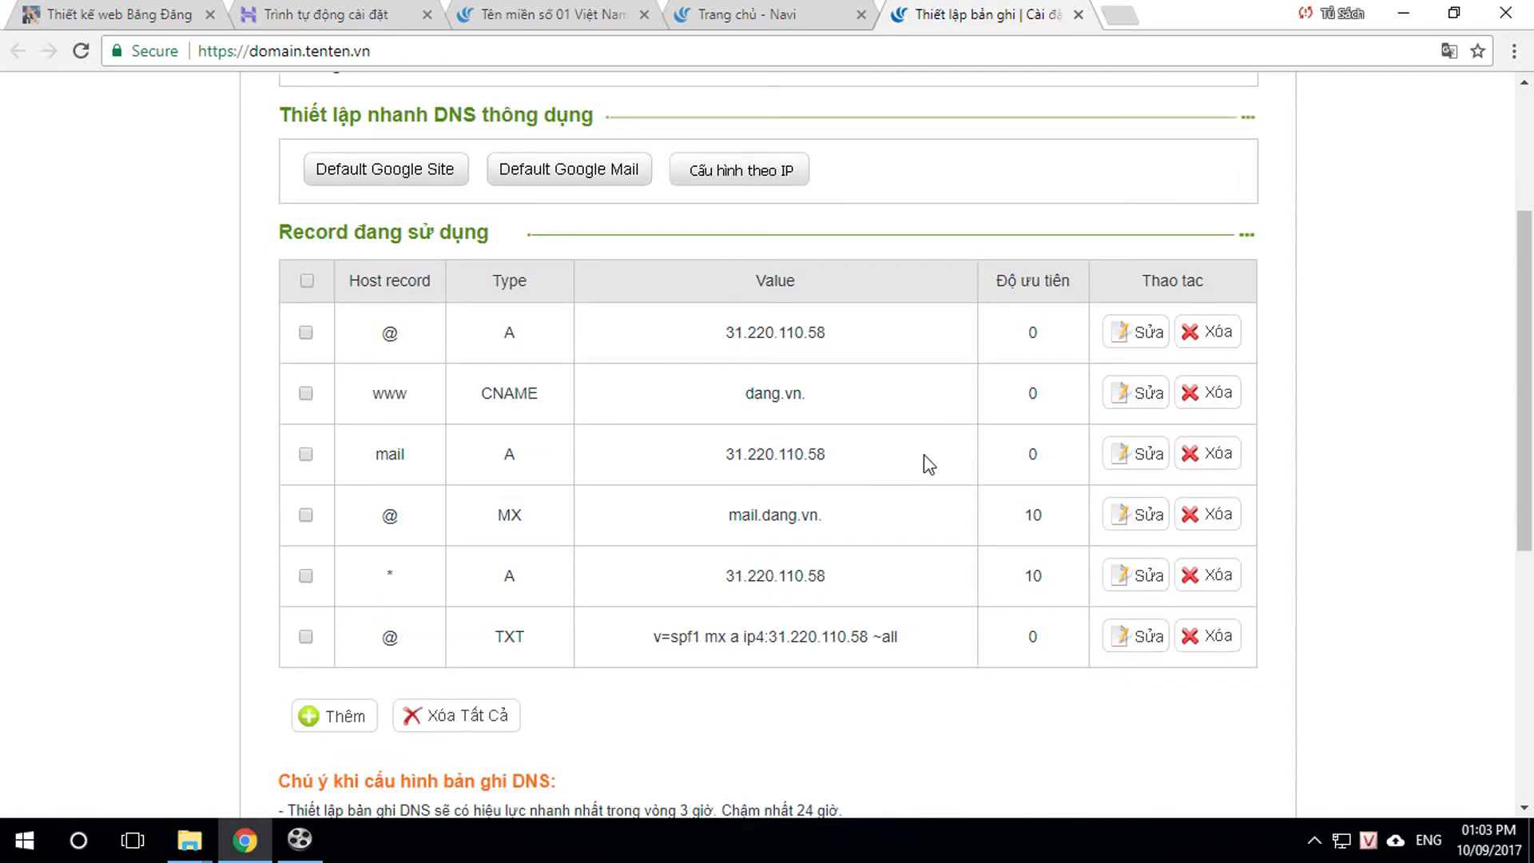
scroll(931, 471, down, 1)
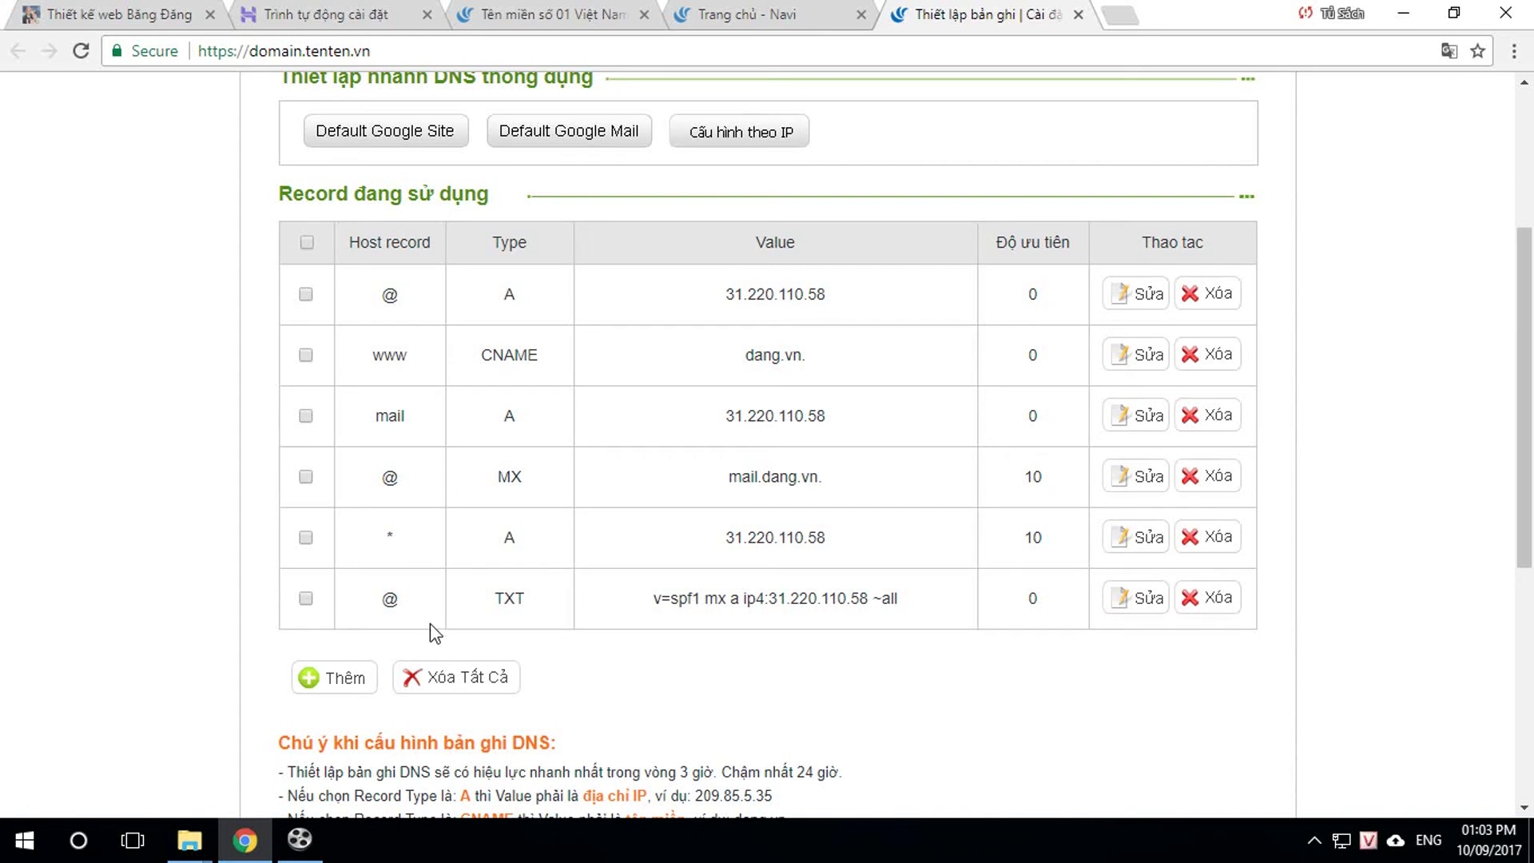
click(351, 679)
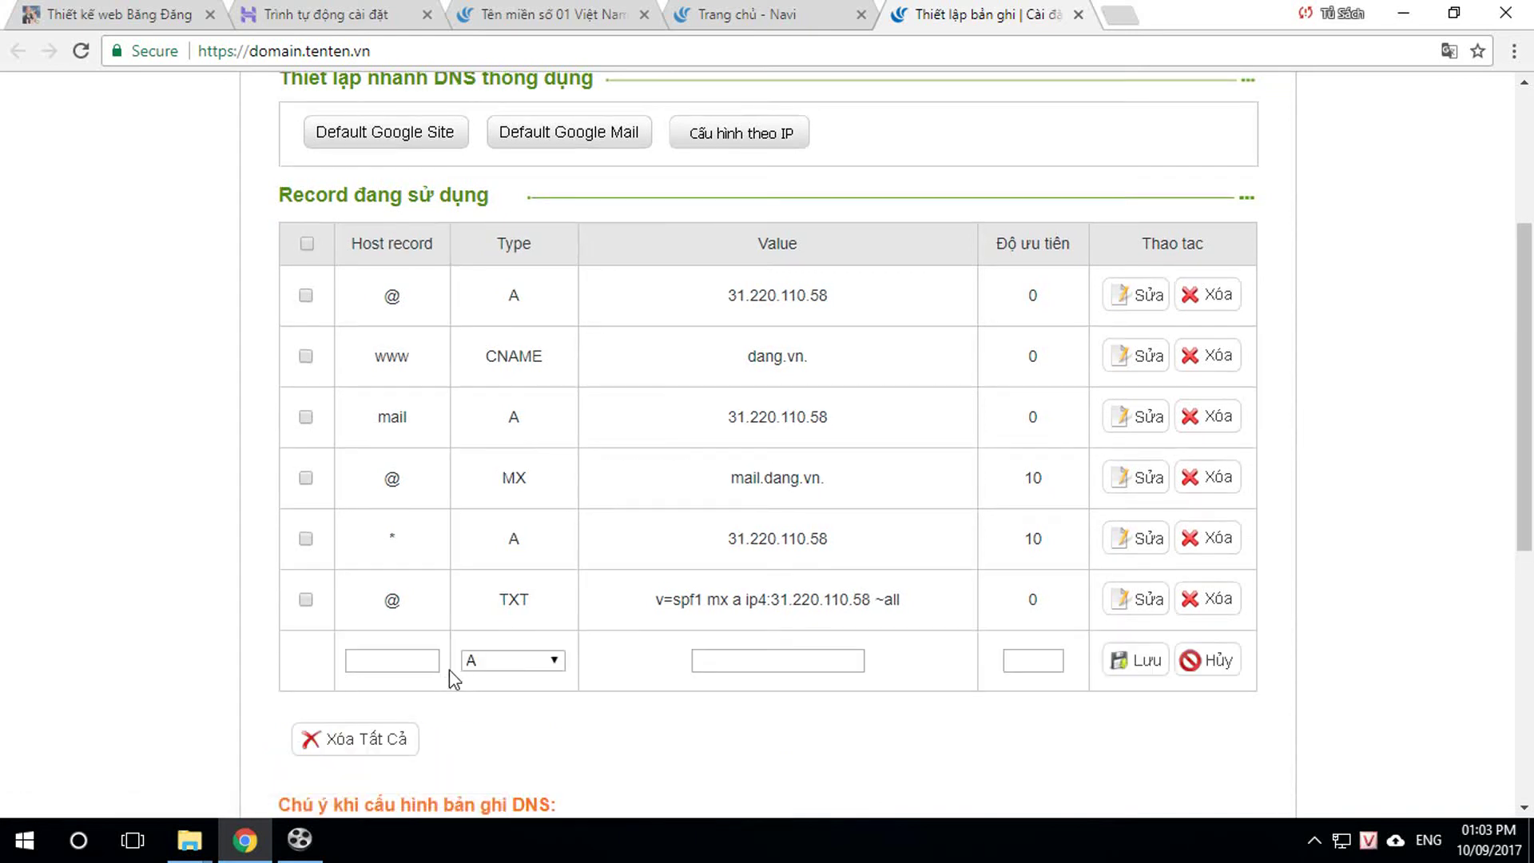
click(395, 659)
click(1211, 660)
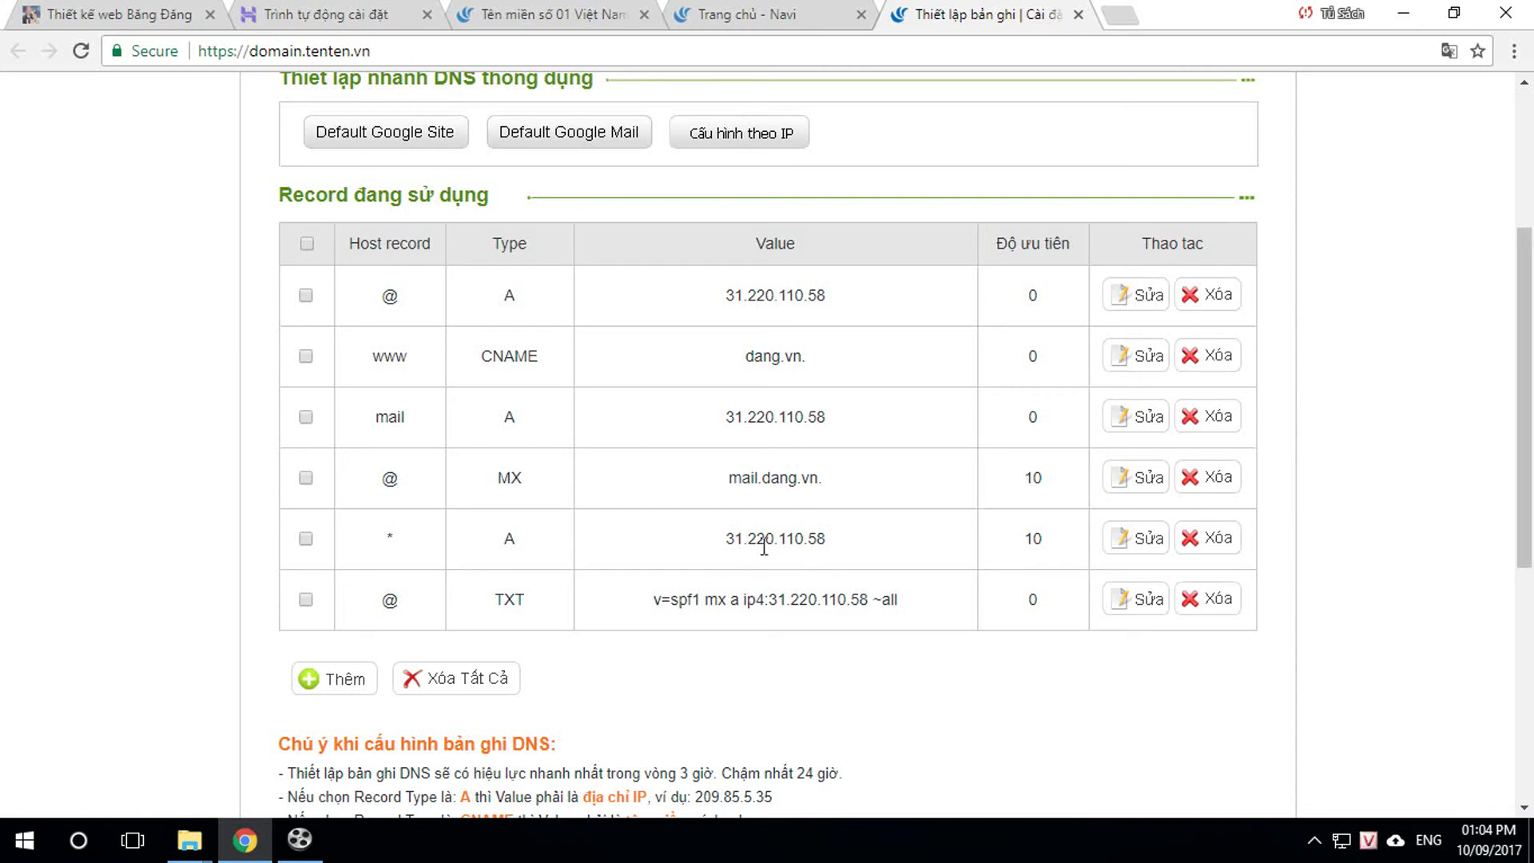
scroll(954, 411, up, 3)
scroll(957, 412, up, 1)
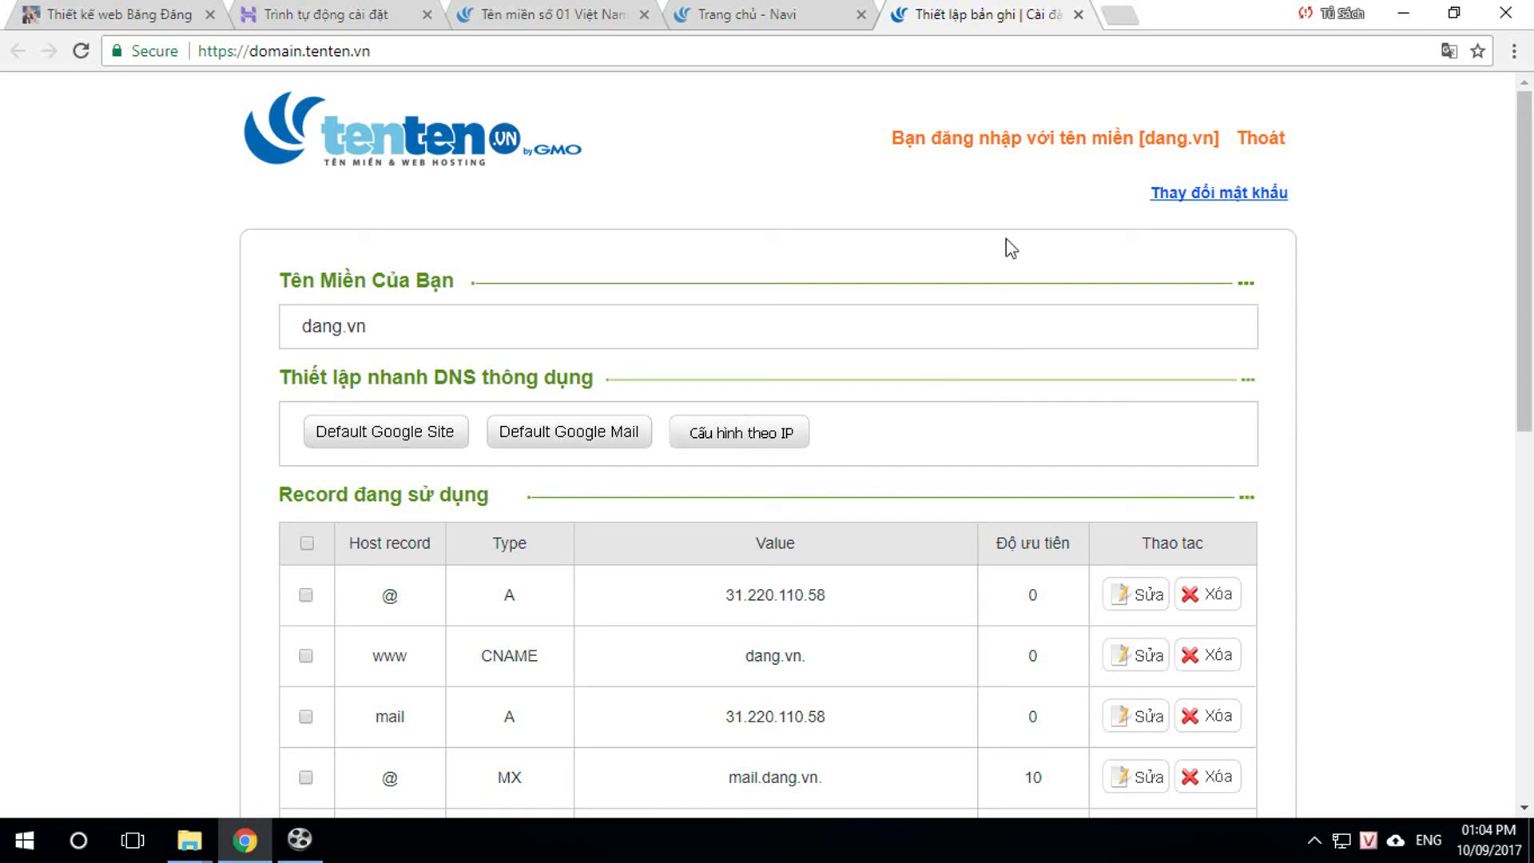
click(1078, 15)
Step: Close the Tenten tabs and load cloudflare.com in a new tab
click(862, 15)
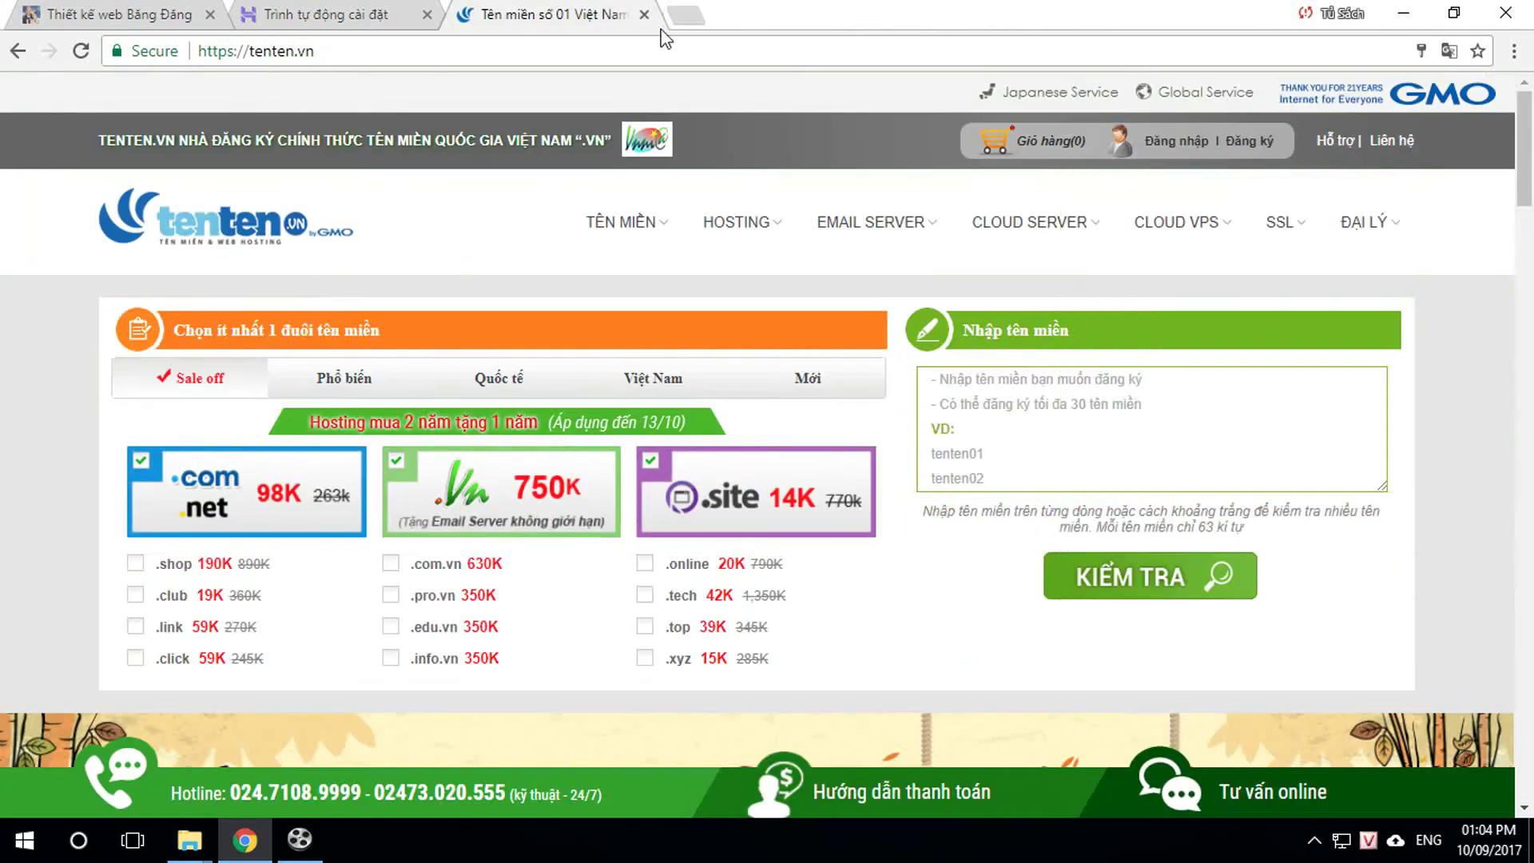
click(644, 14)
click(498, 14)
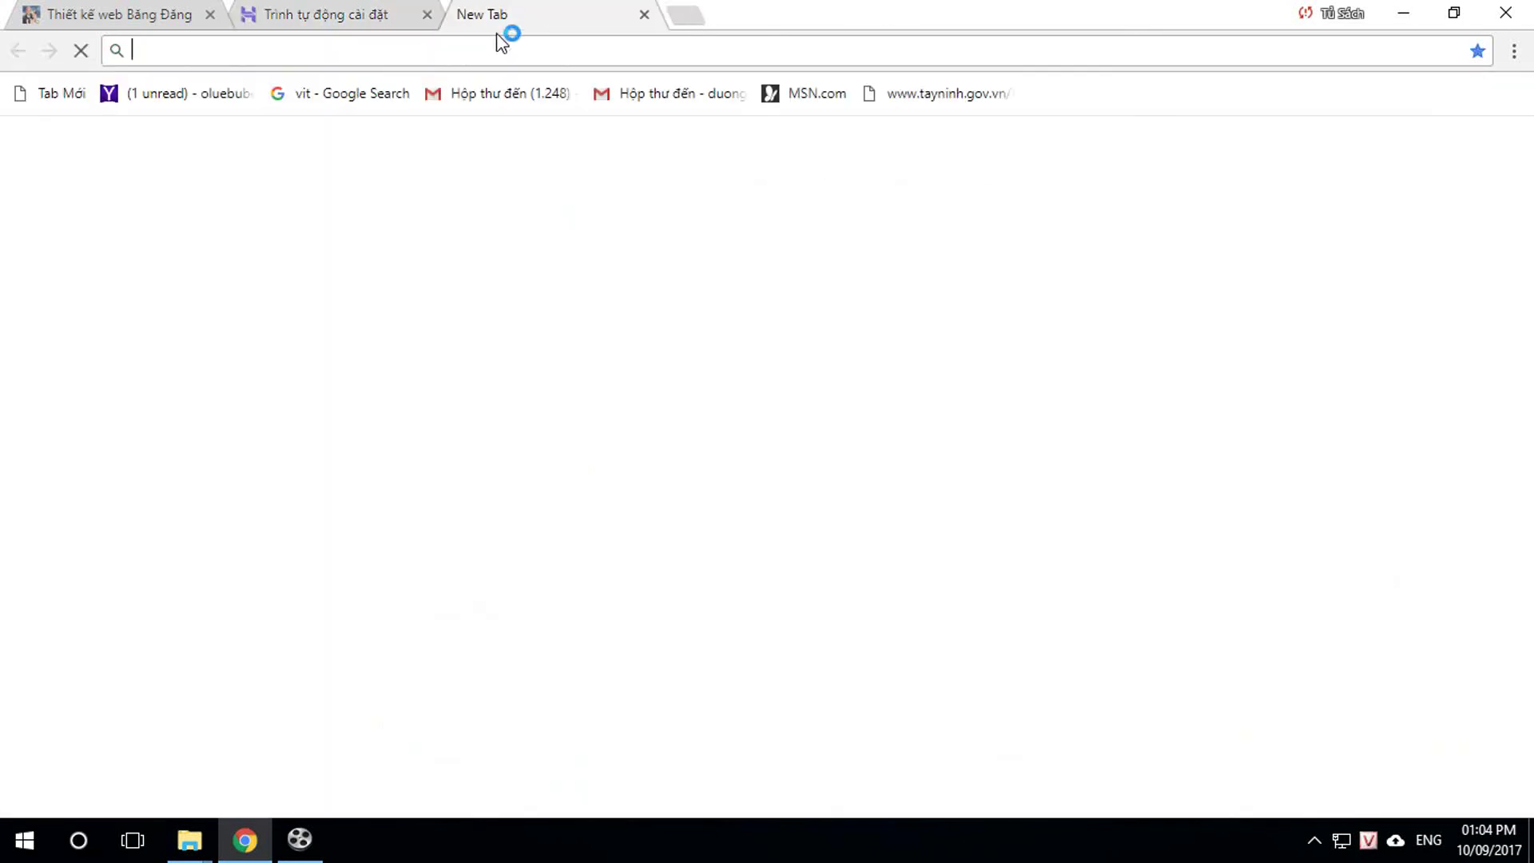
text(cloudflare.com)
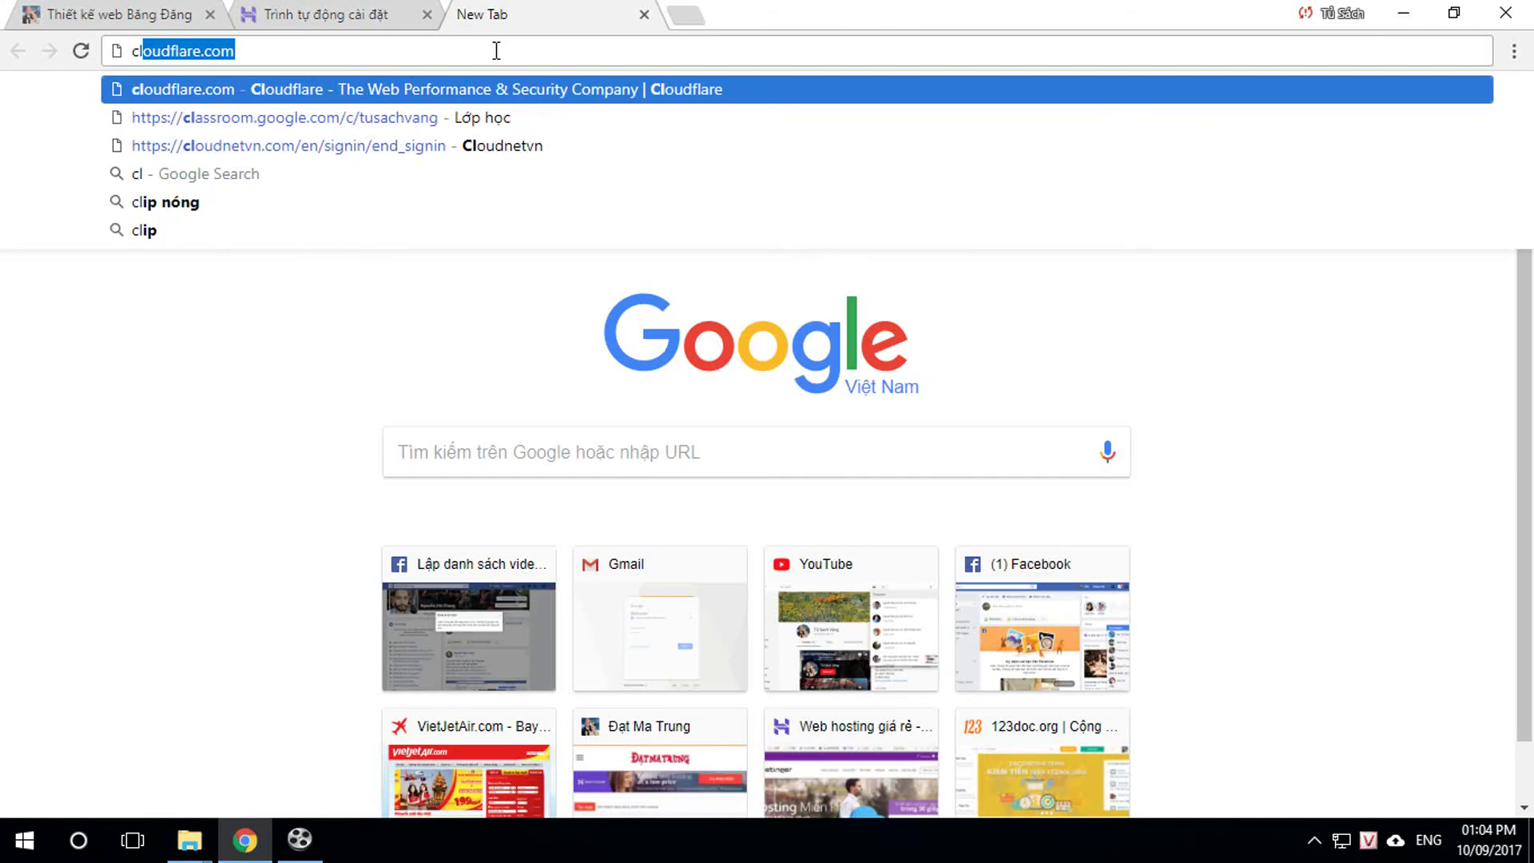
click(177, 89)
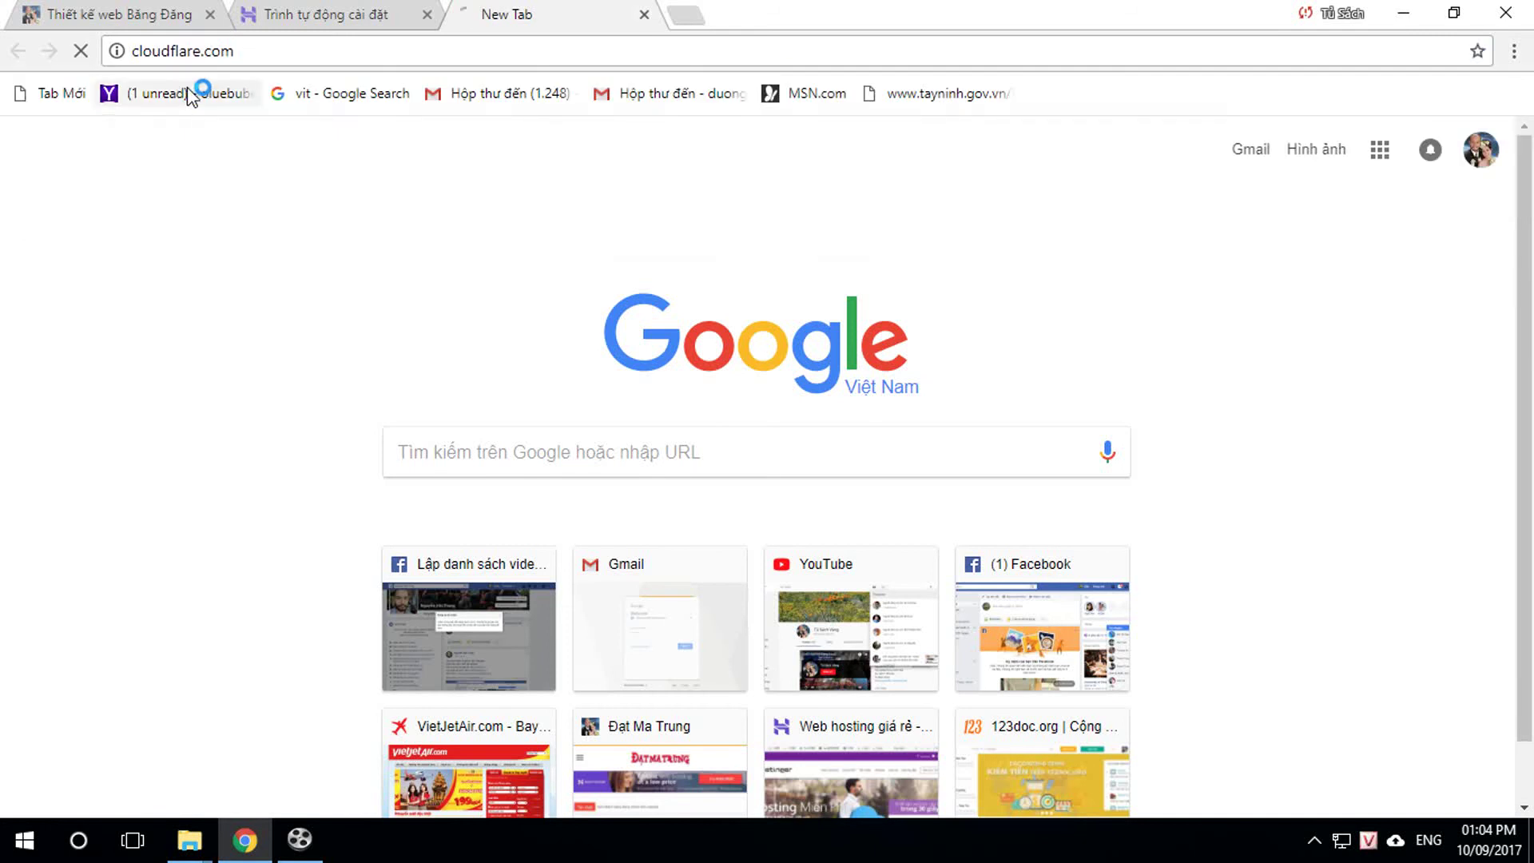
Step: Log in to Cloudflare, search 'dang' and open the dang.vn site overview
click(1281, 136)
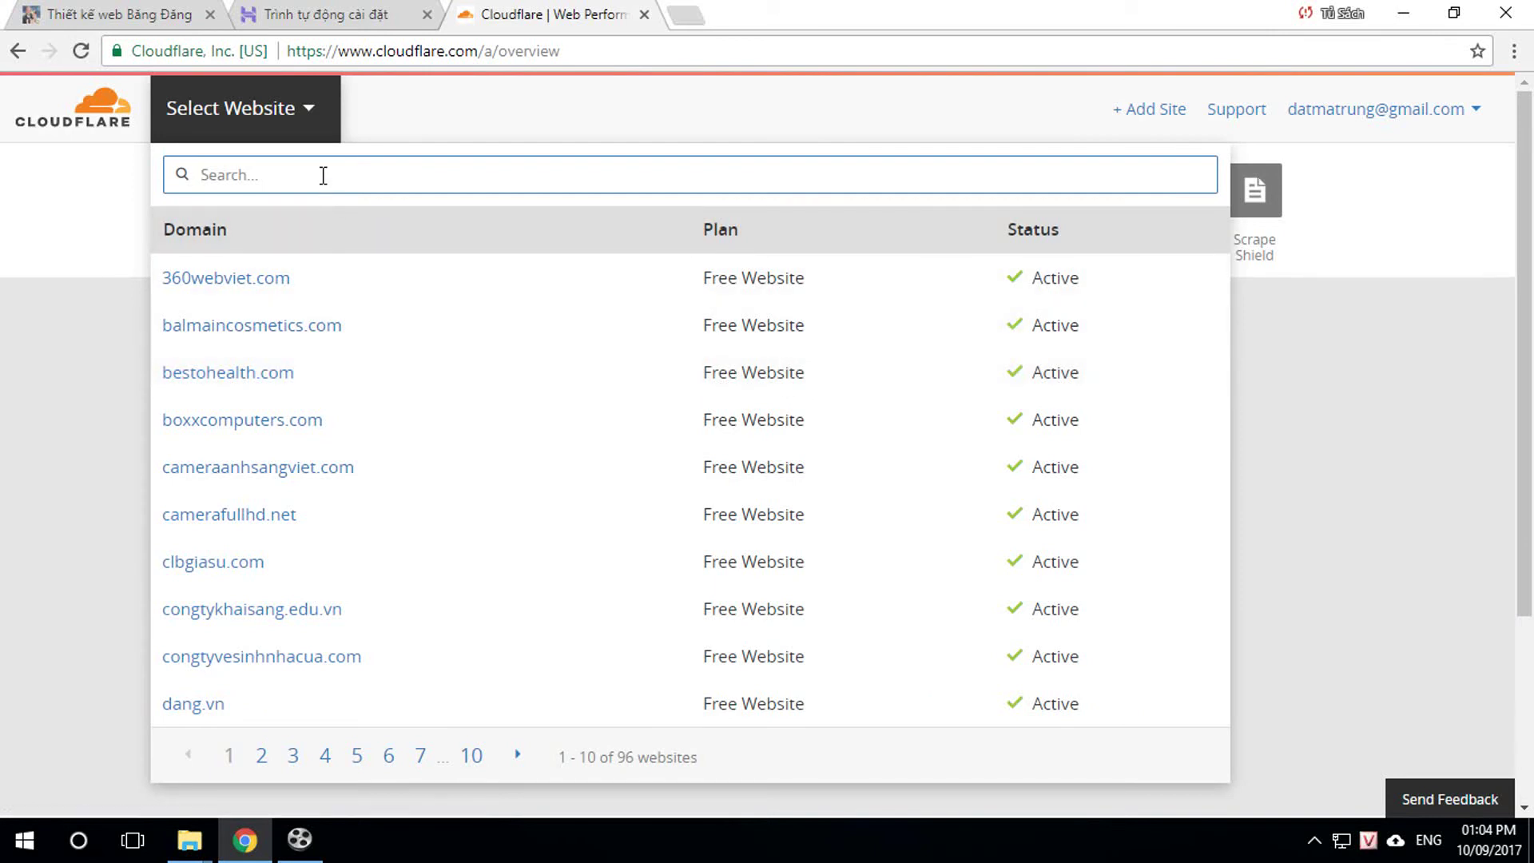
text(da)
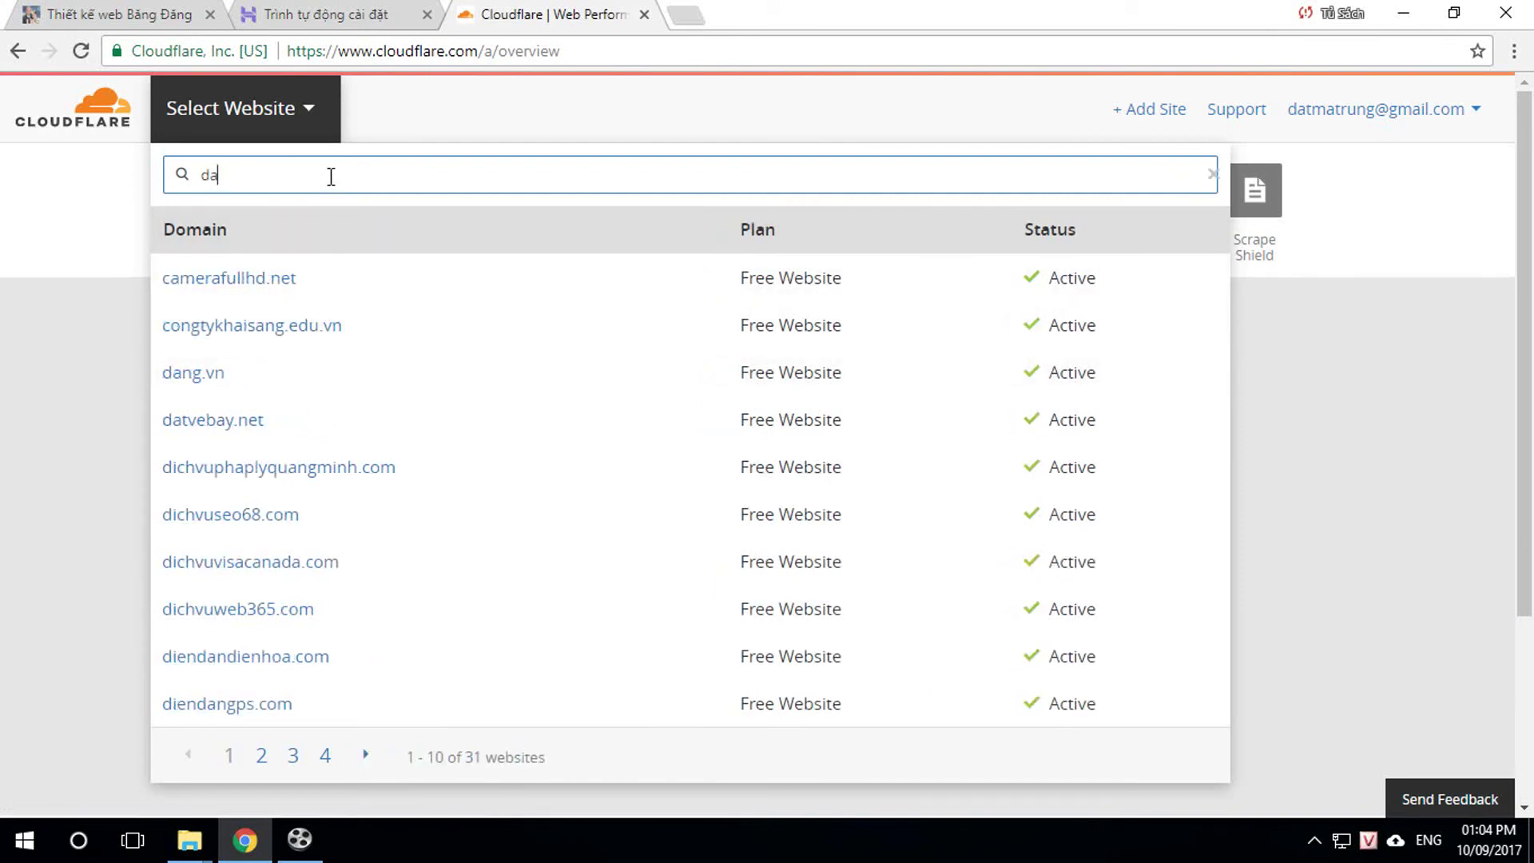
text(ng)
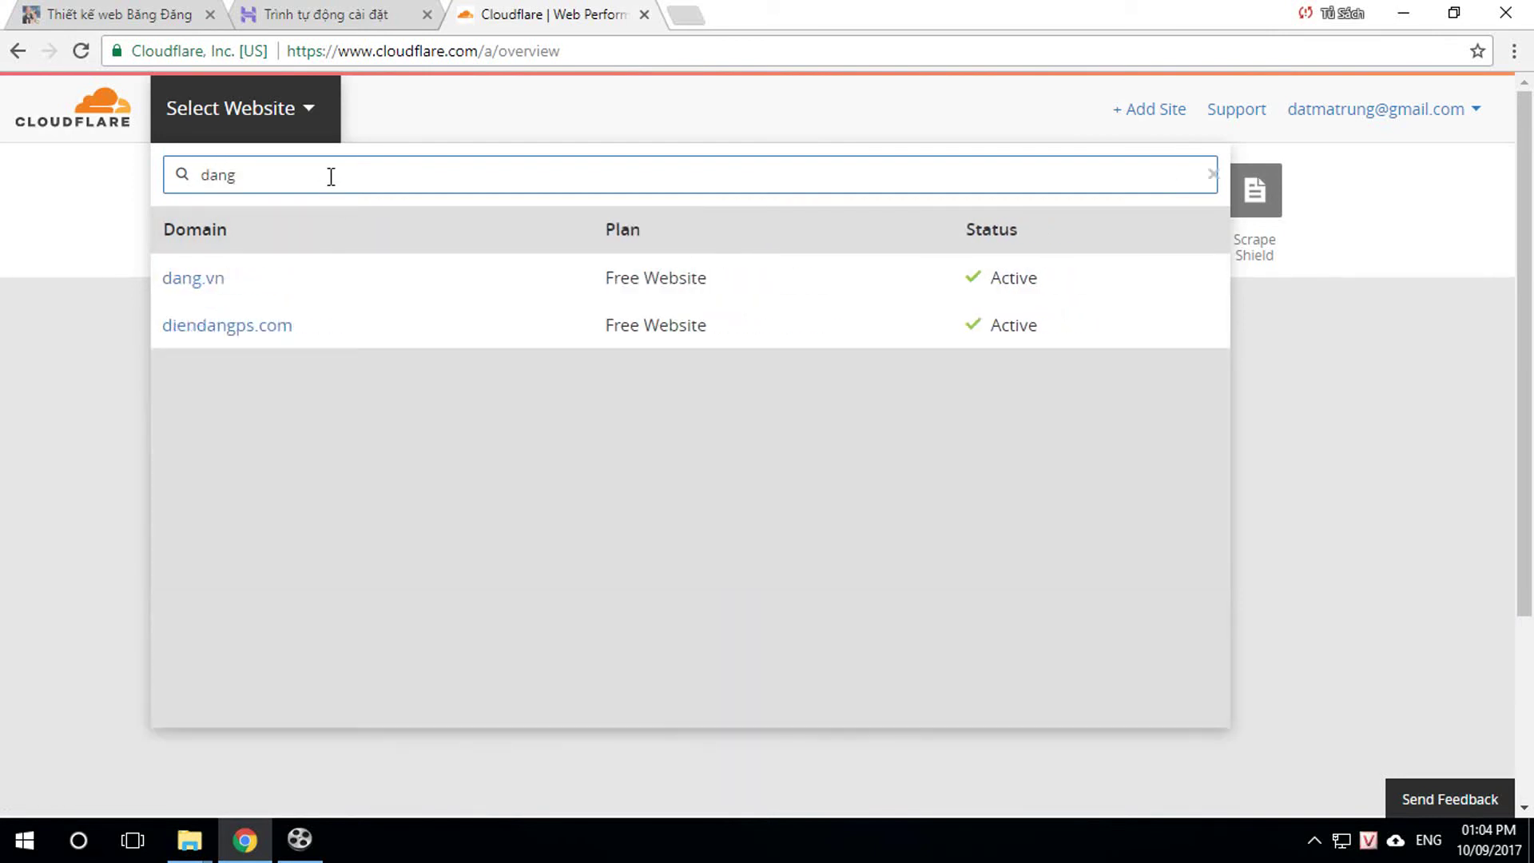
click(204, 288)
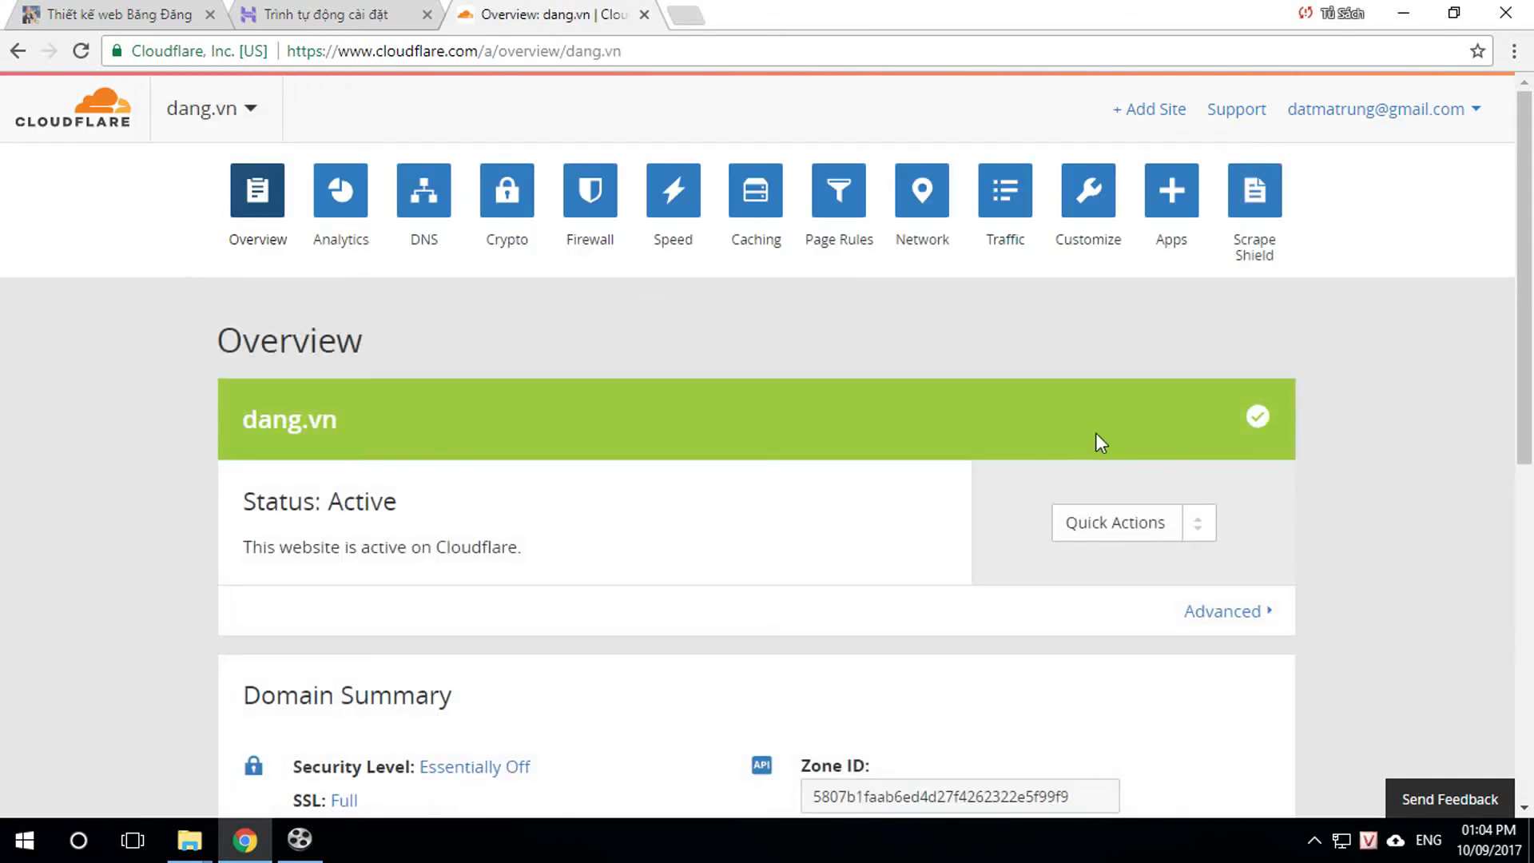
scroll(1246, 454, down, 2)
scroll(1279, 431, up, 2)
scroll(1298, 436, down, 1)
scroll(1285, 449, up, 1)
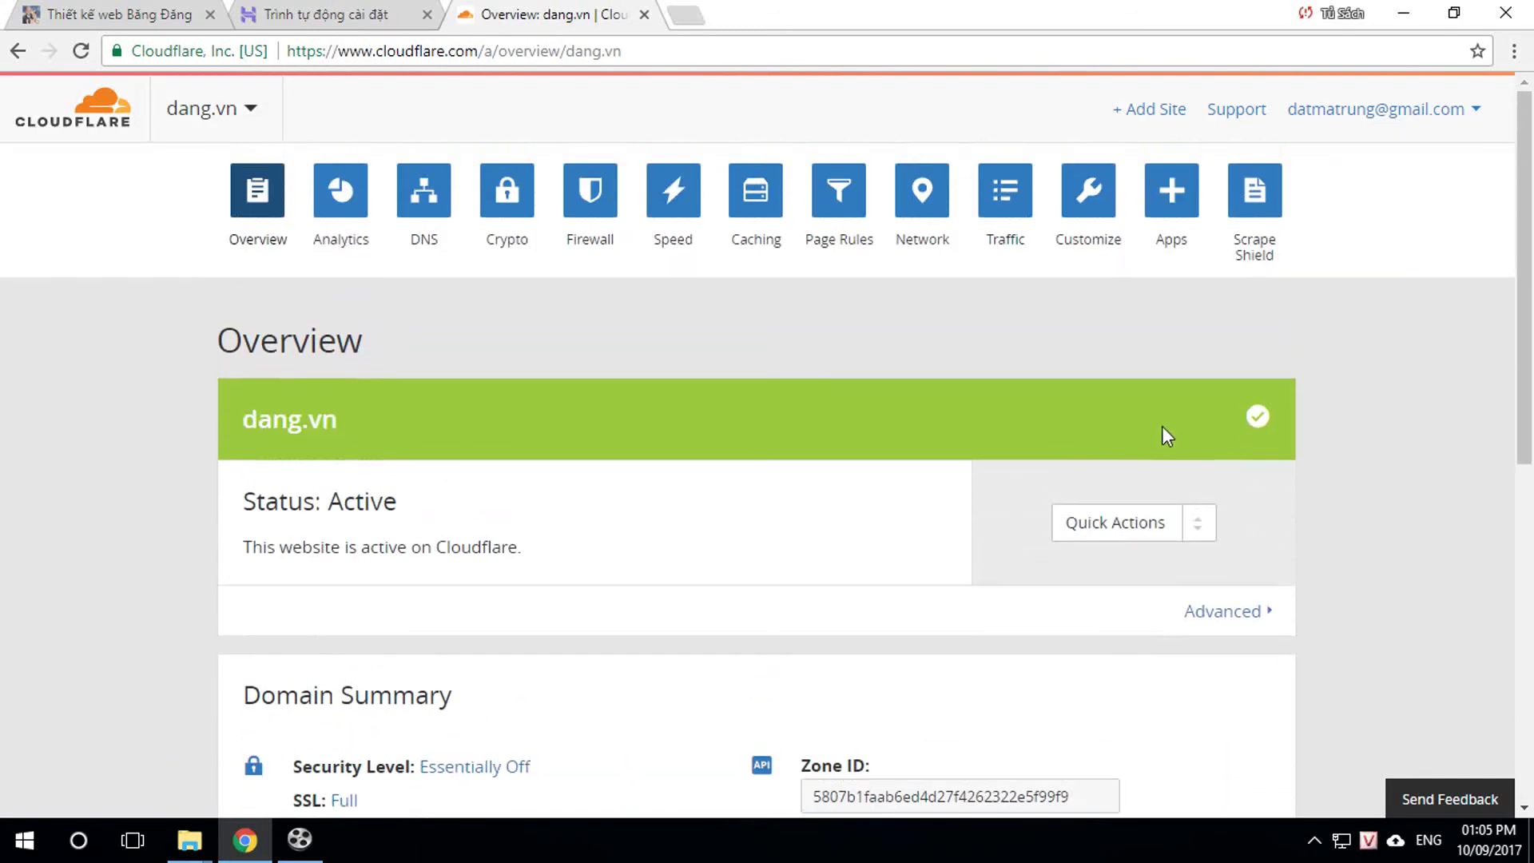
Step: Add a 'video' A record pointing to 31.220.110.58, then return to the Hostinger tab
click(430, 196)
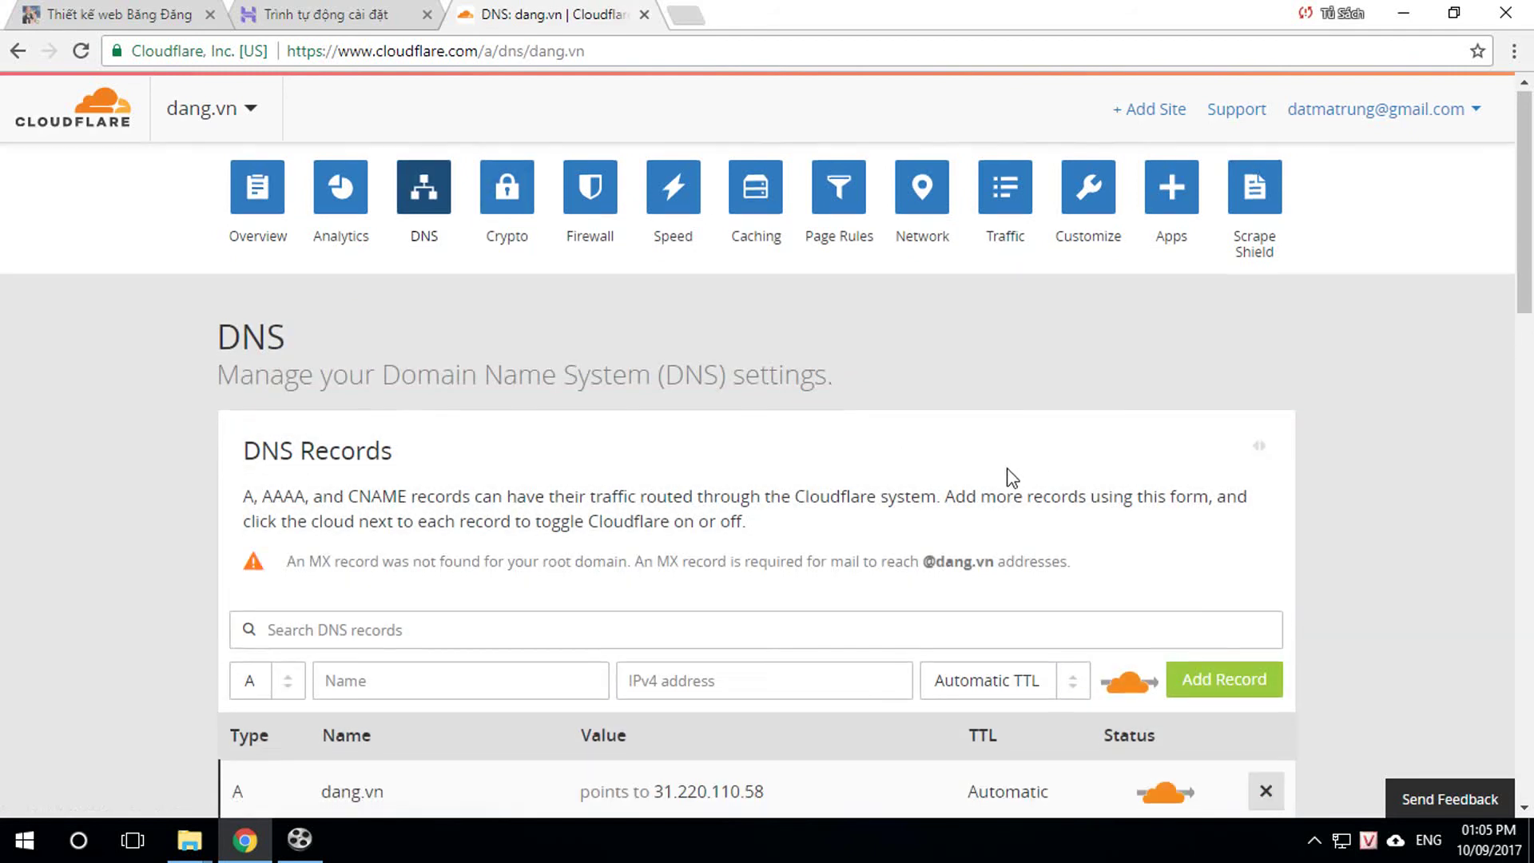
scroll(951, 484, down, 1)
scroll(587, 543, down, 2)
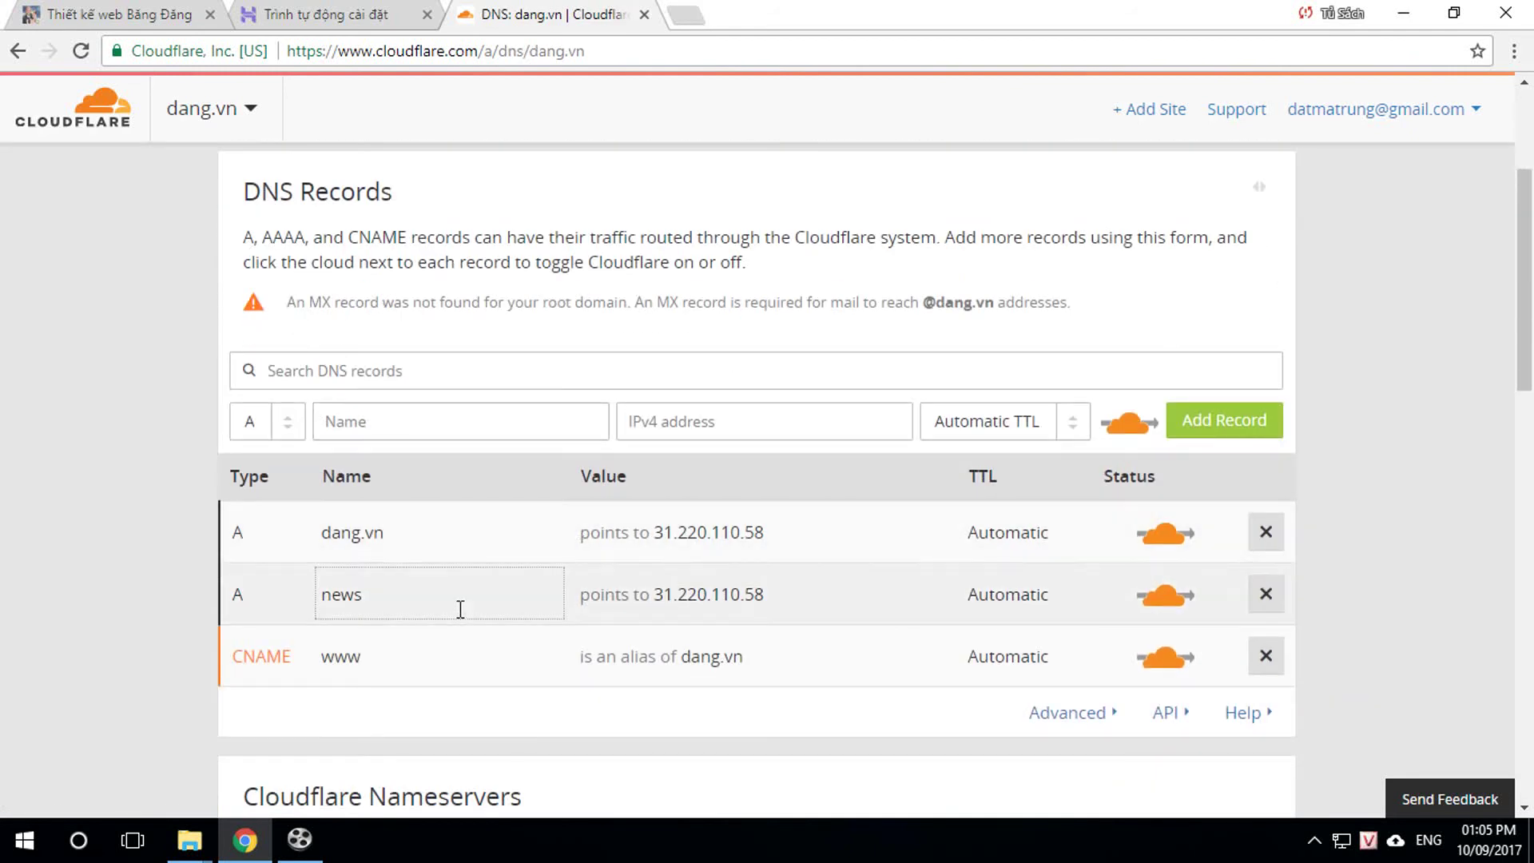
click(376, 427)
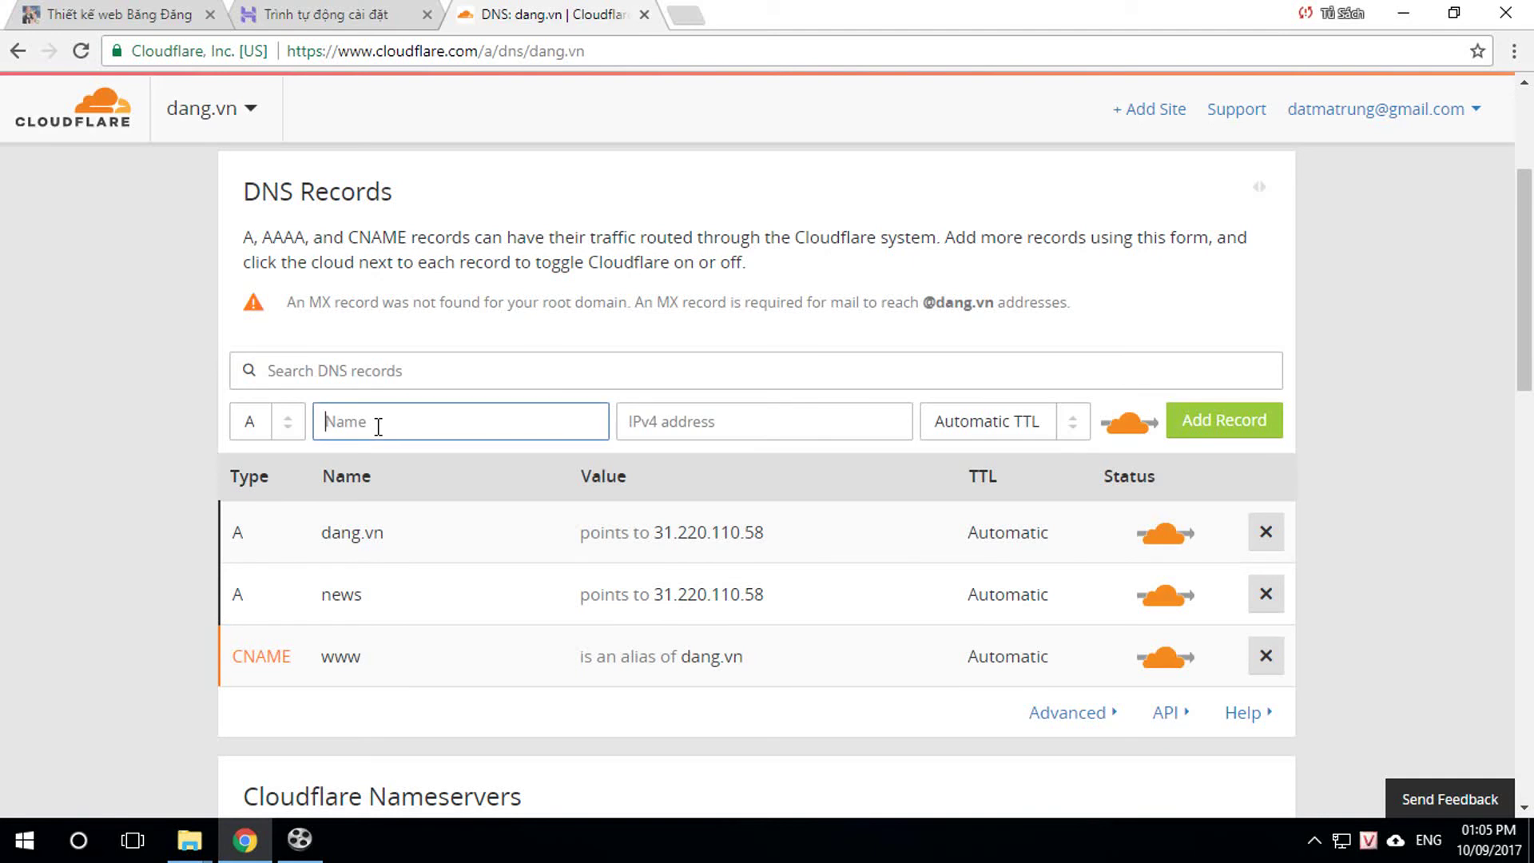
text(video)
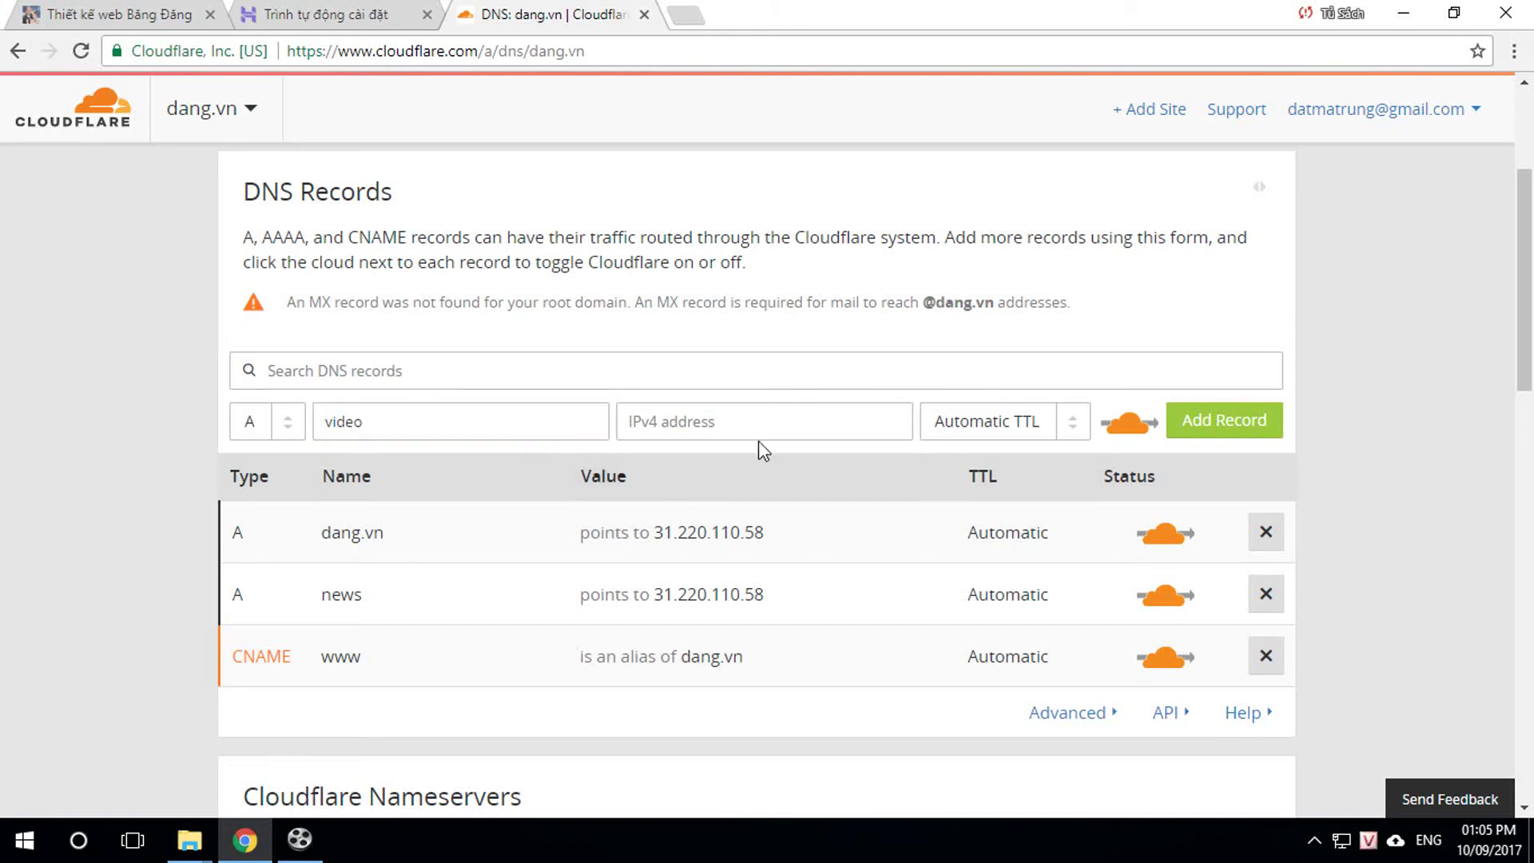
click(719, 419)
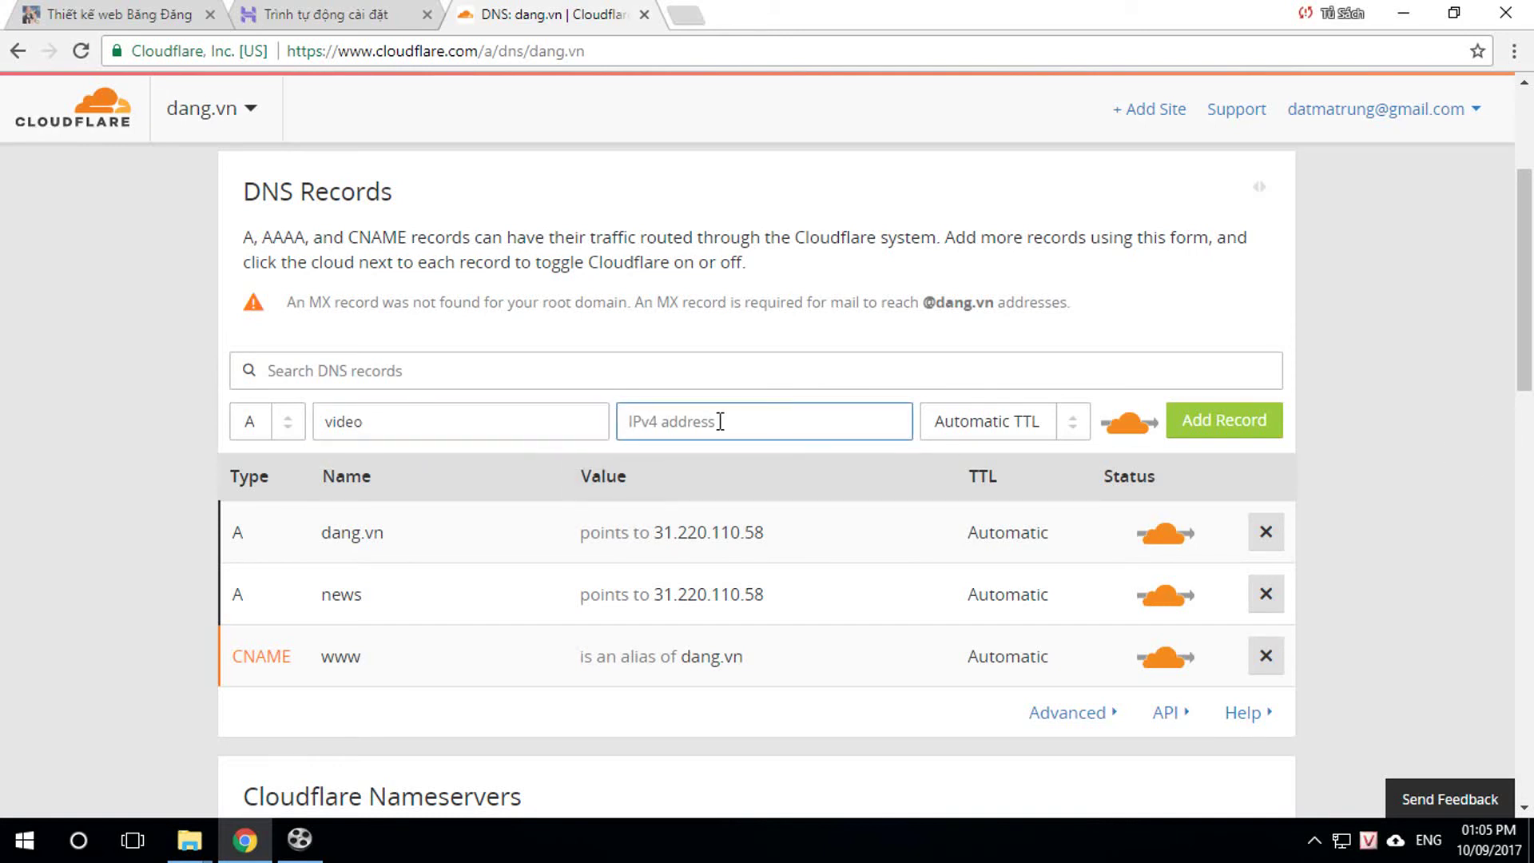
text(31.220.110.58)
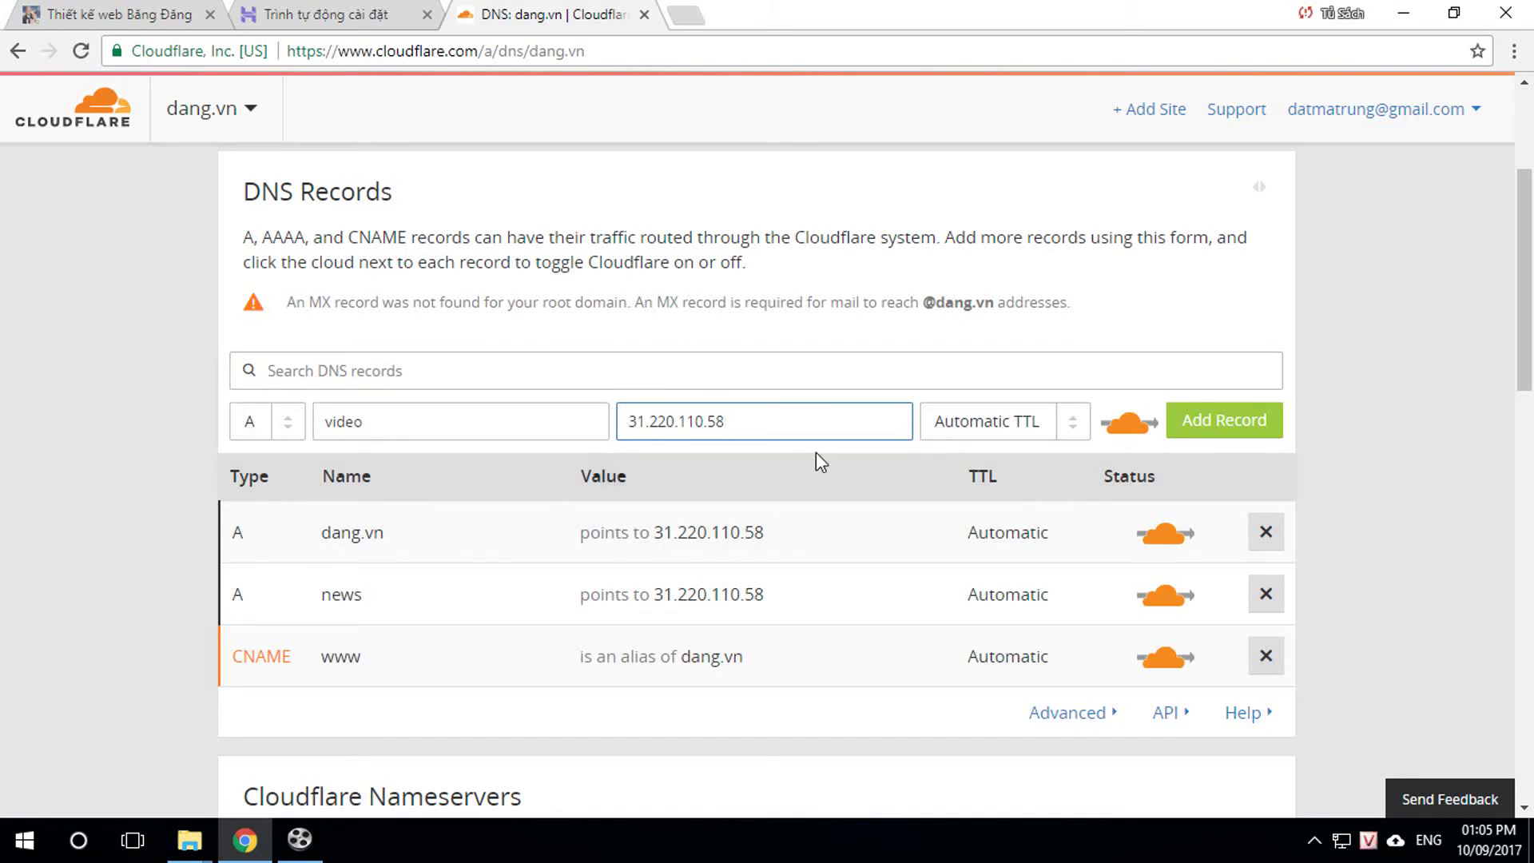
click(1233, 432)
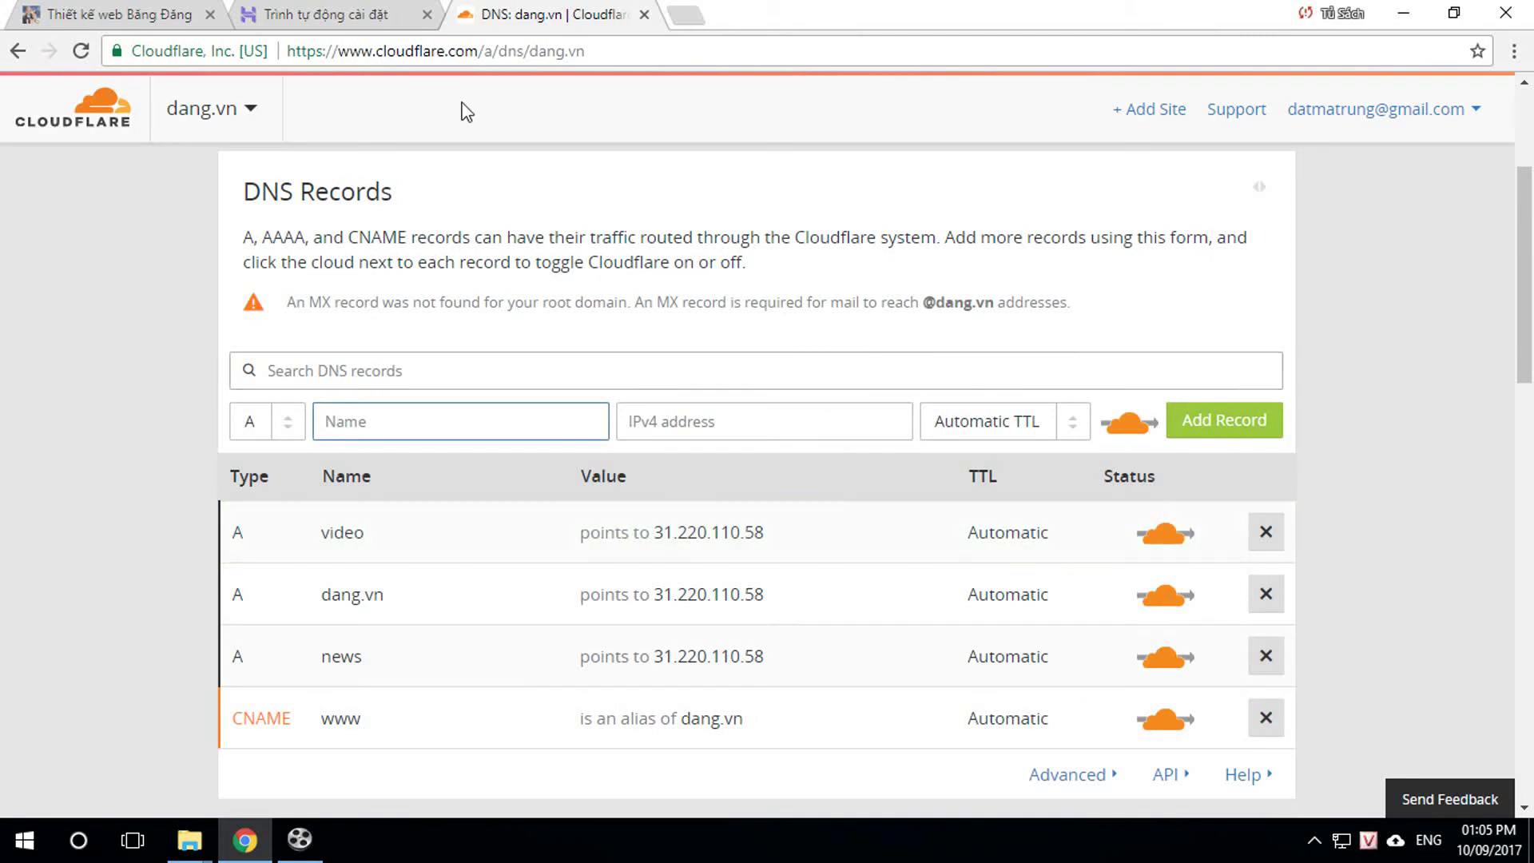
click(291, 21)
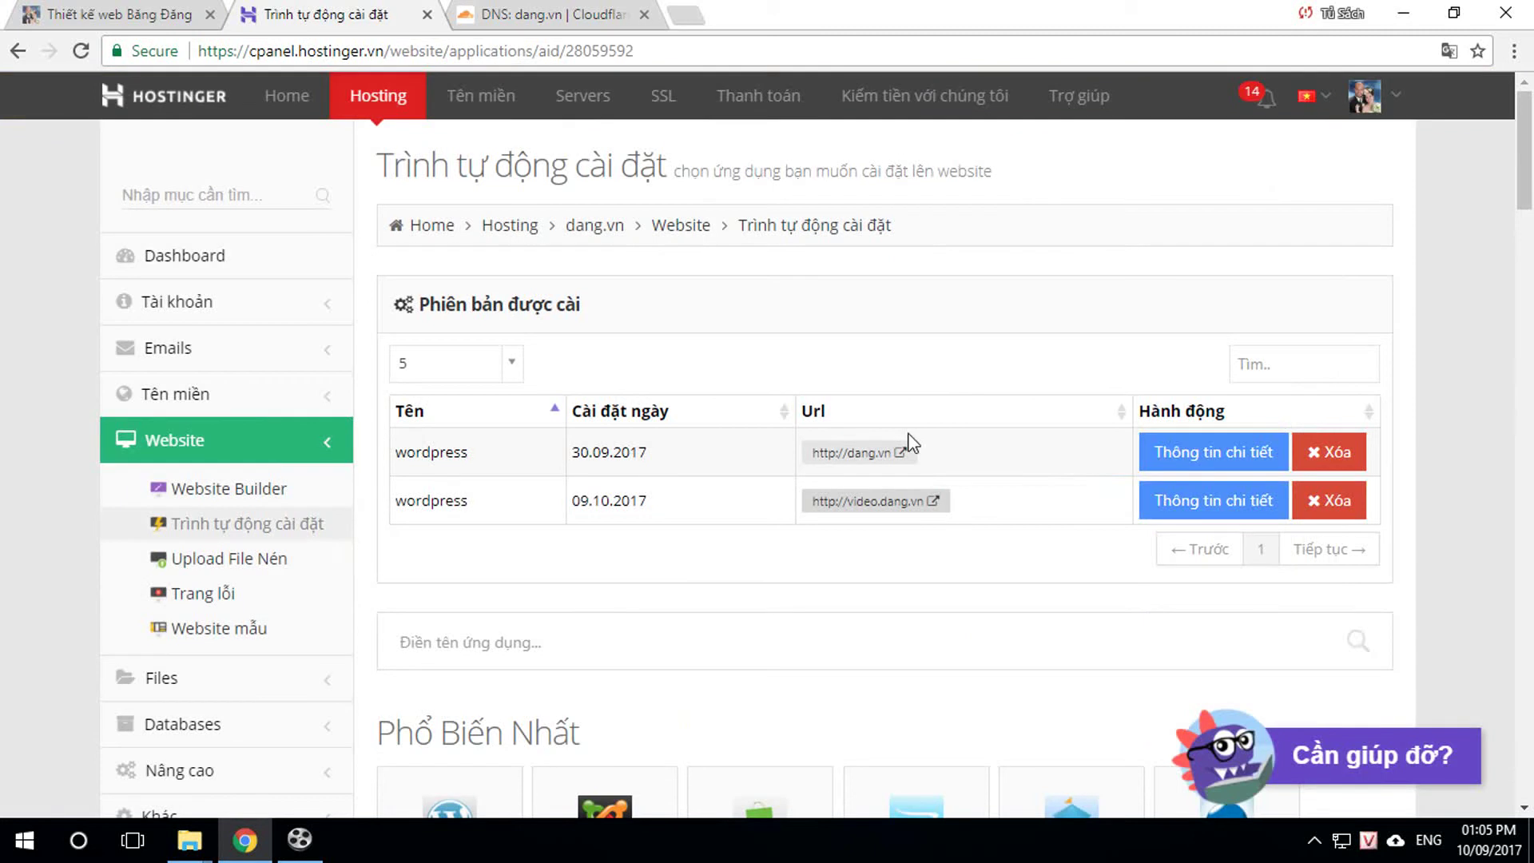
Step: Confirm video.dang.vn opens as the WordPress site 'Video', then go to the dang.vn dashboard
click(877, 507)
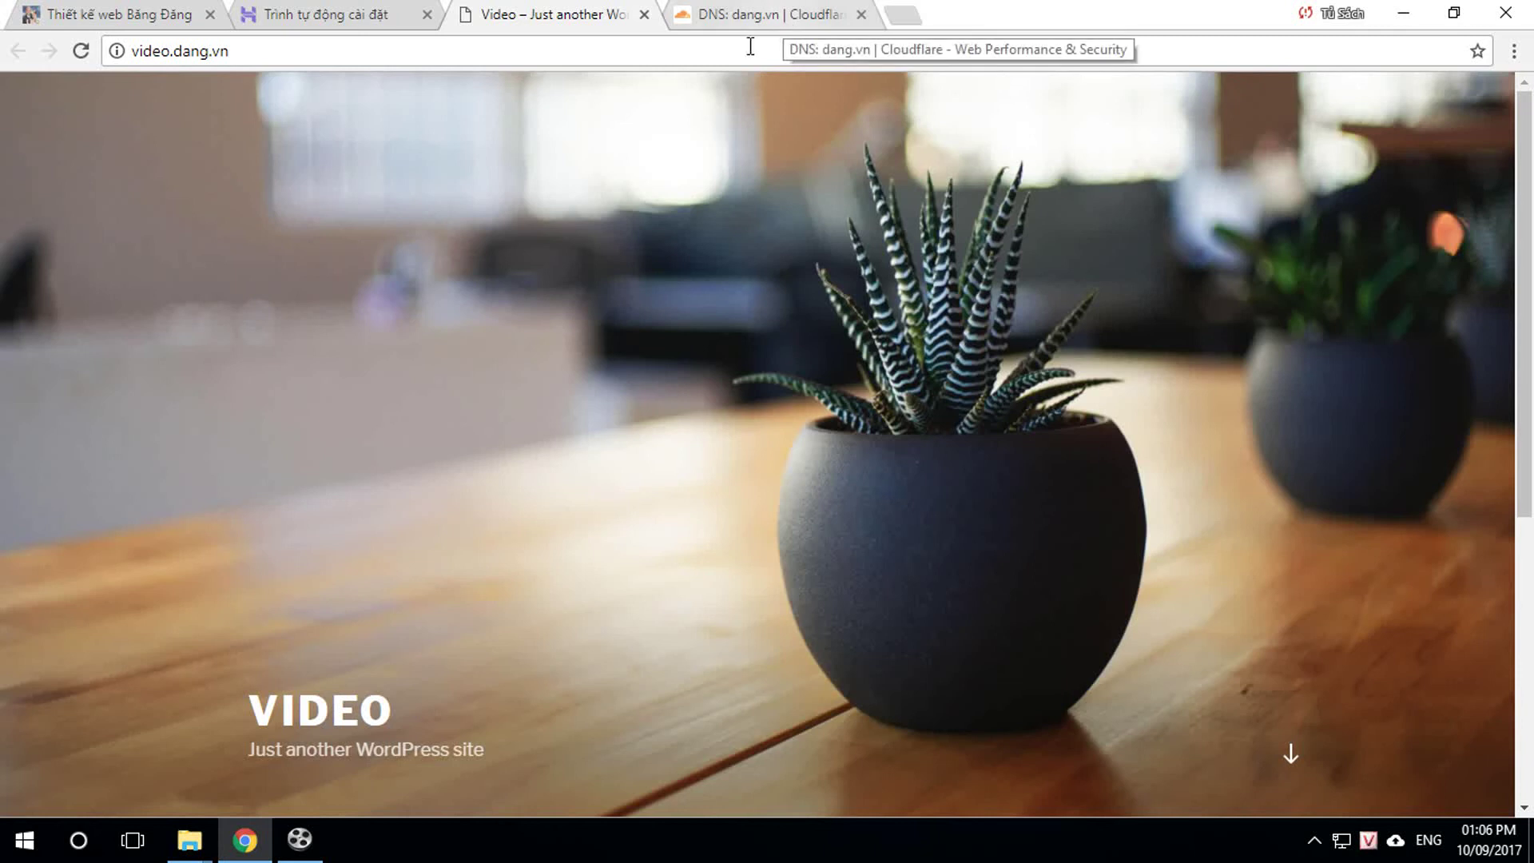
click(325, 17)
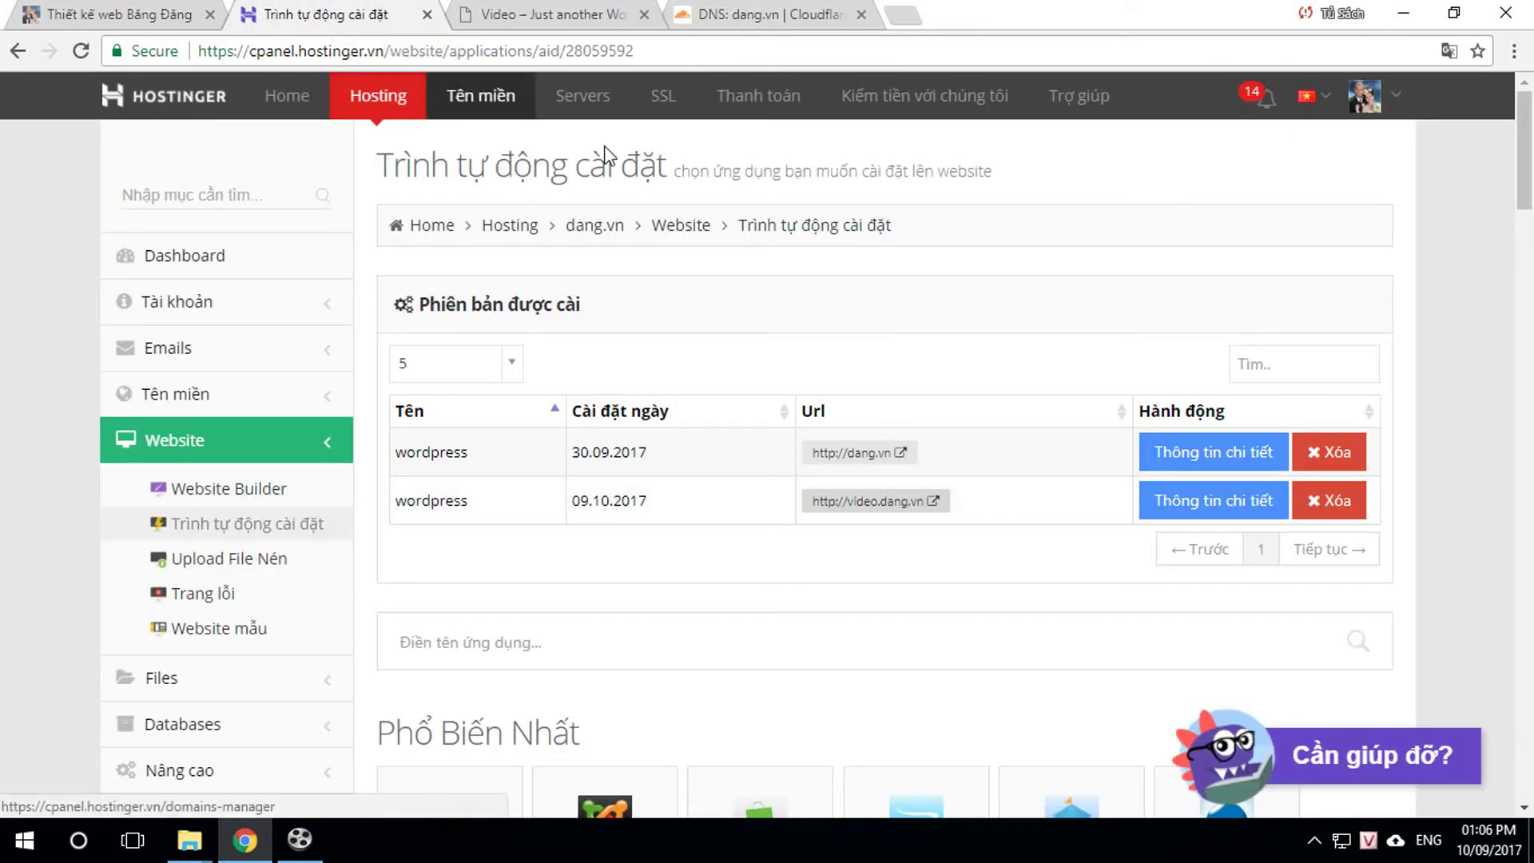
click(594, 228)
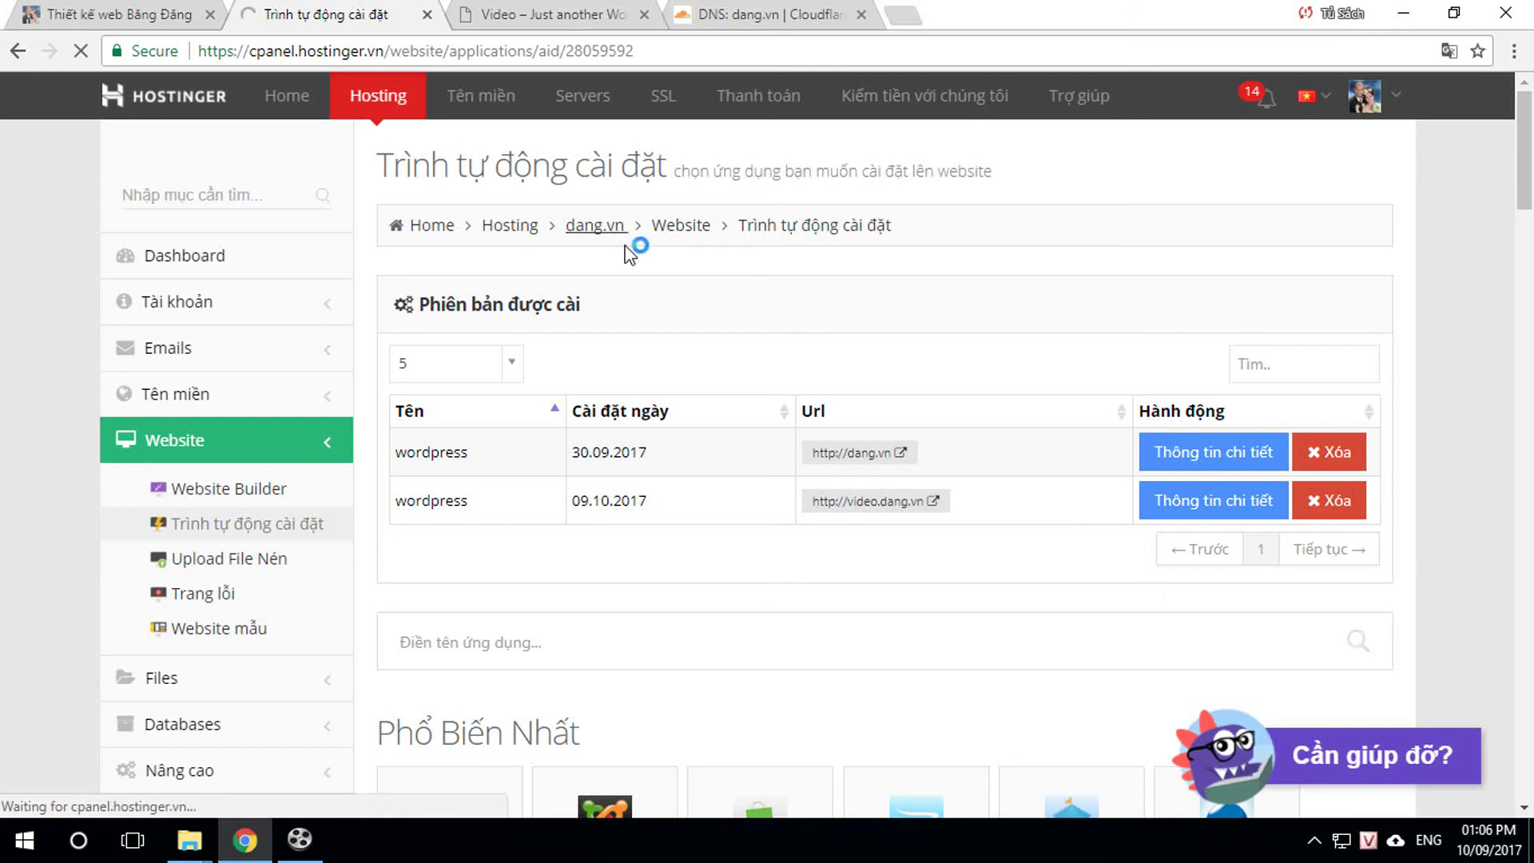
Step: On the SSL certificate page, choose video.dang.vn as the Custom SSL domain
scroll(873, 391, down, 8)
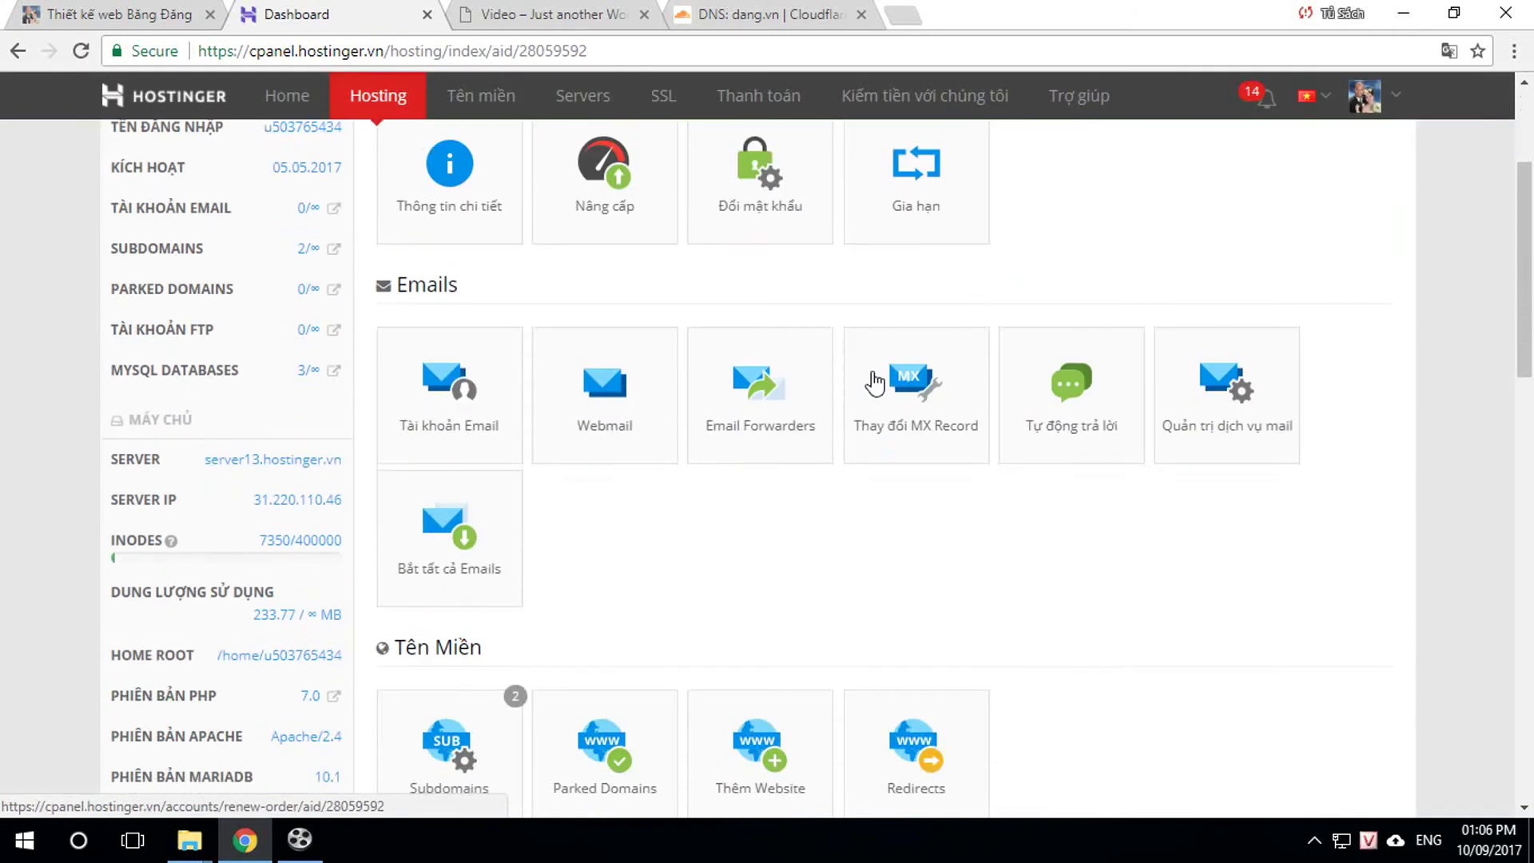
scroll(875, 402, down, 12)
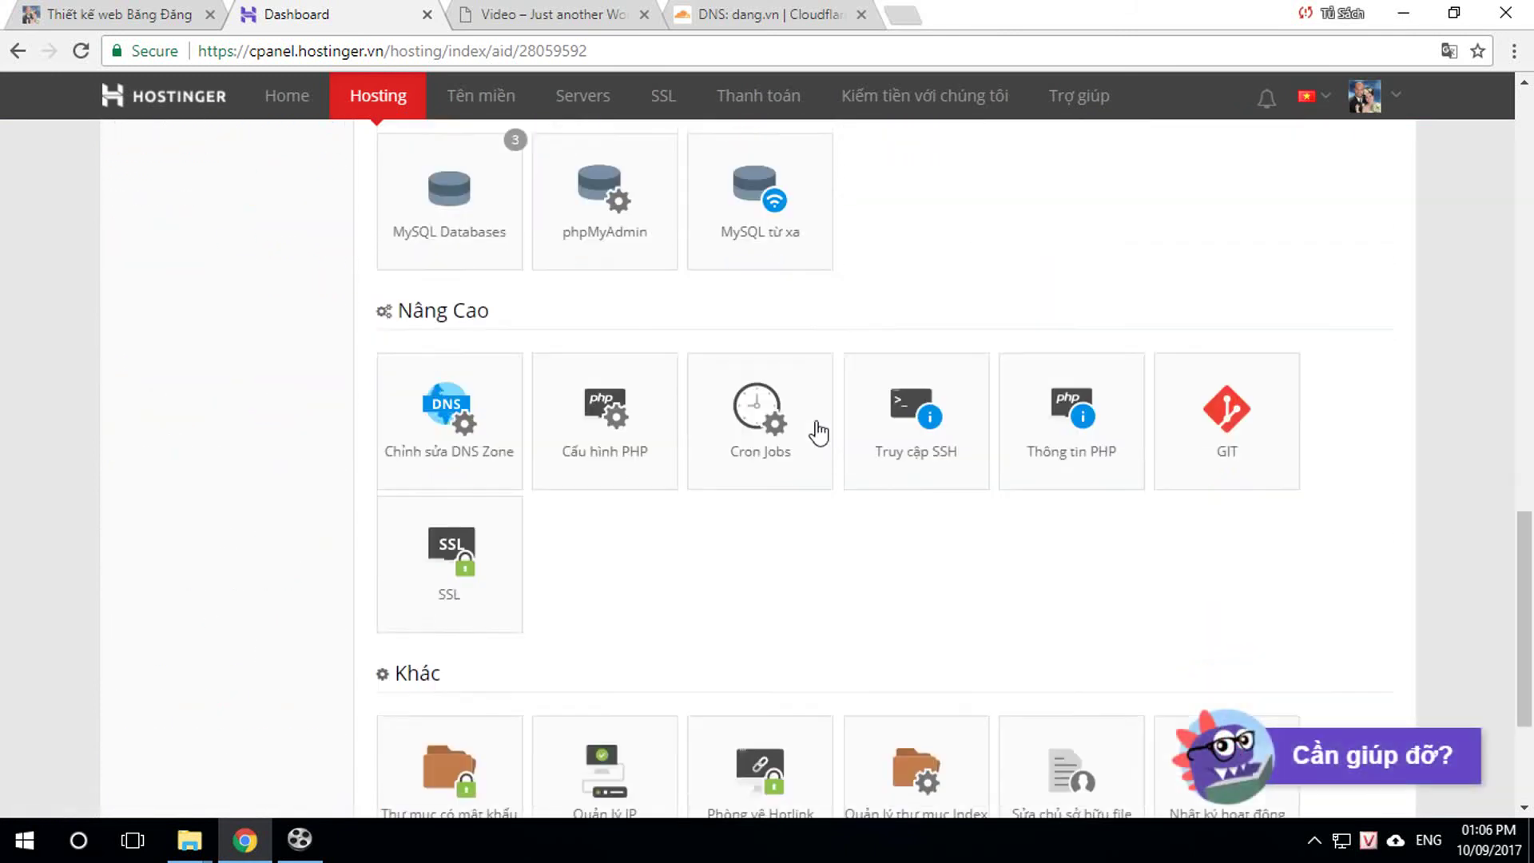
click(444, 540)
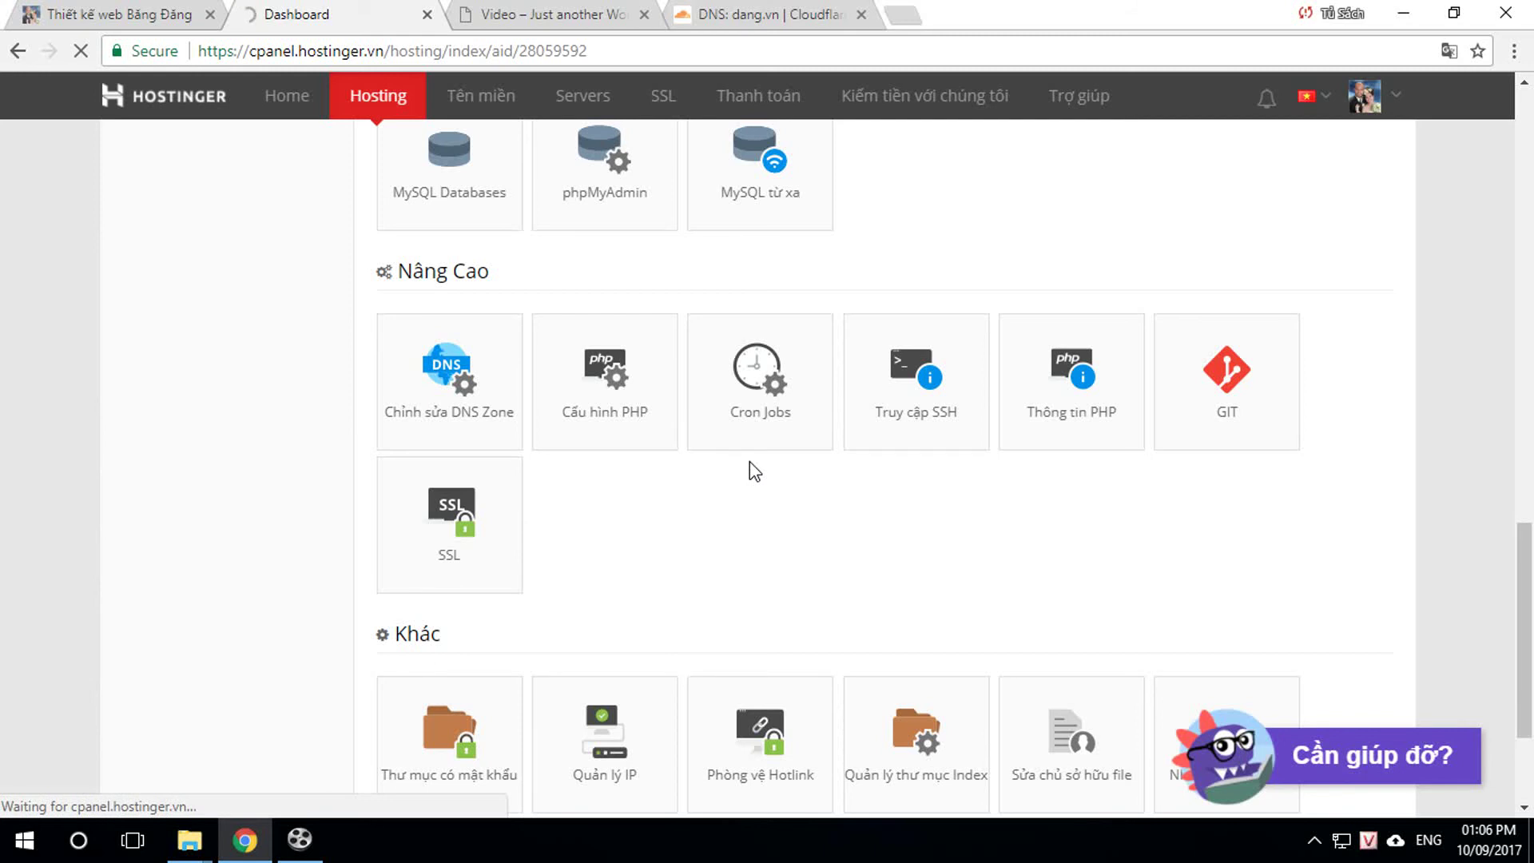
scroll(743, 463, down, 1)
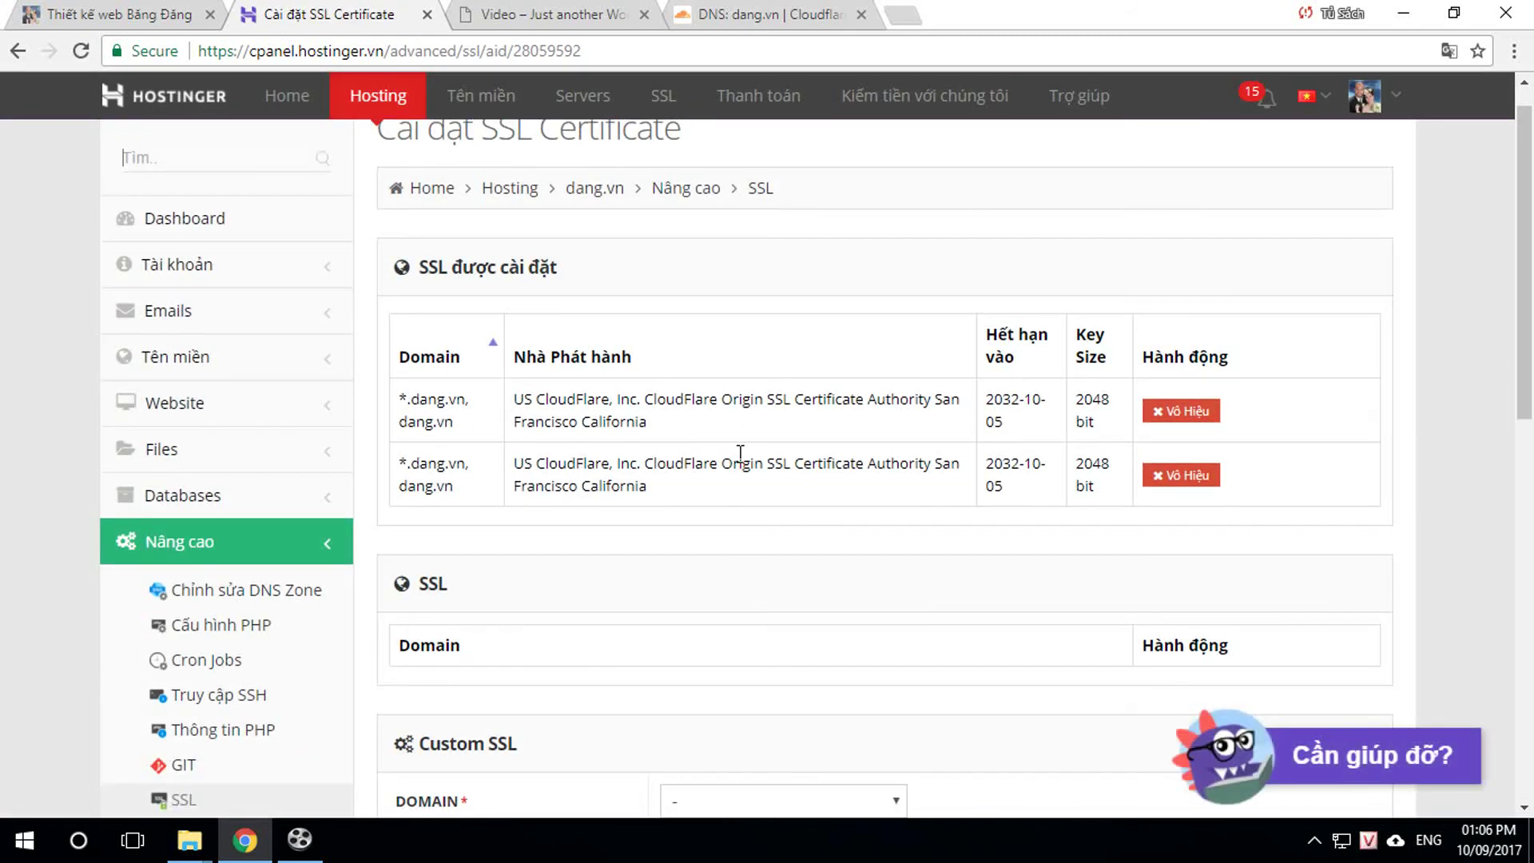
scroll(741, 454, down, 3)
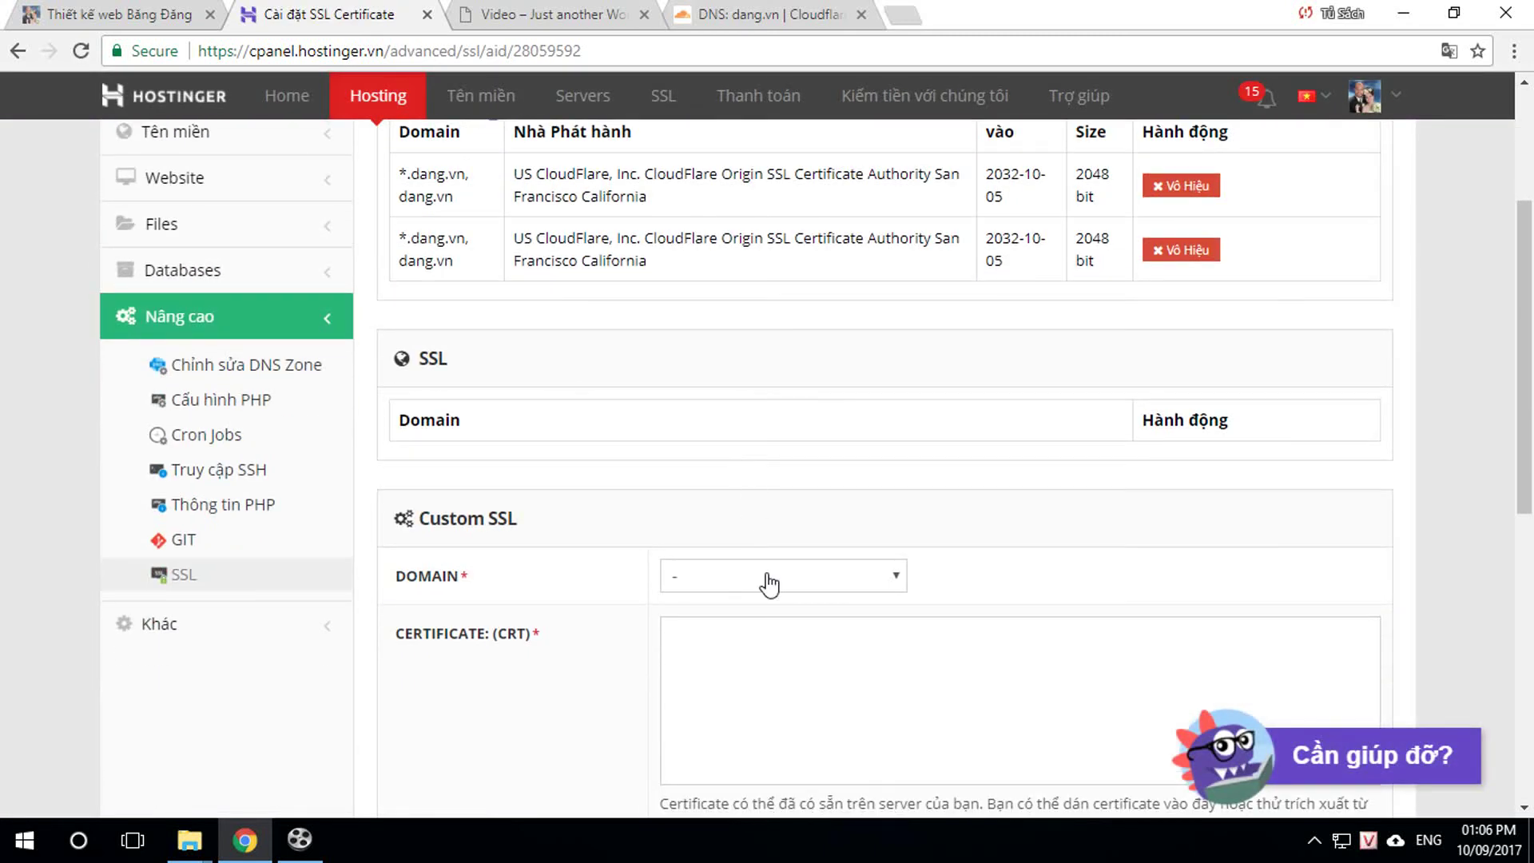
click(767, 576)
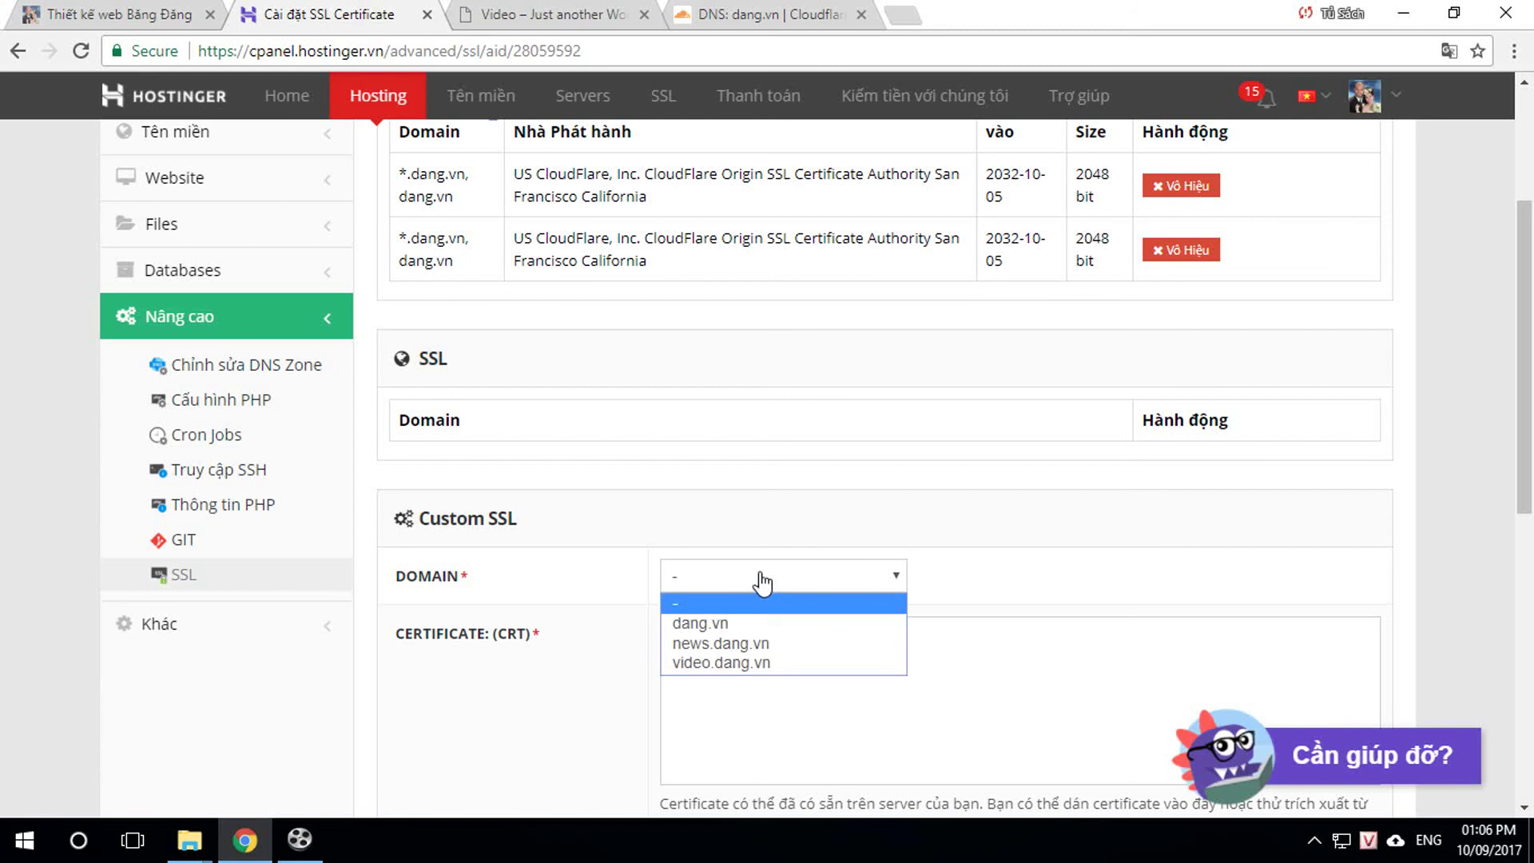
click(716, 663)
scroll(933, 617, down, 4)
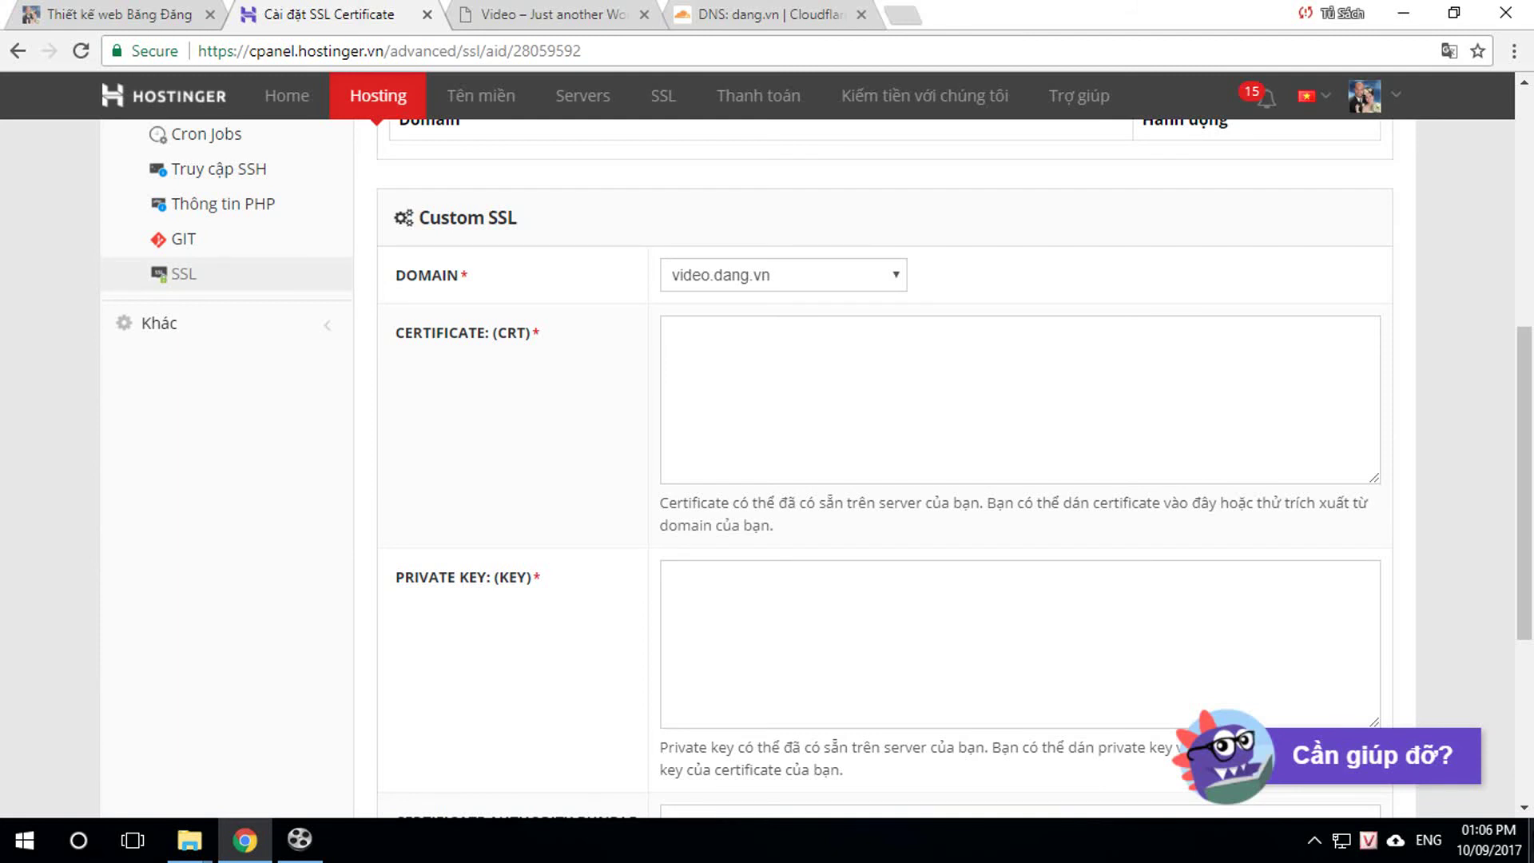
click(1530, 839)
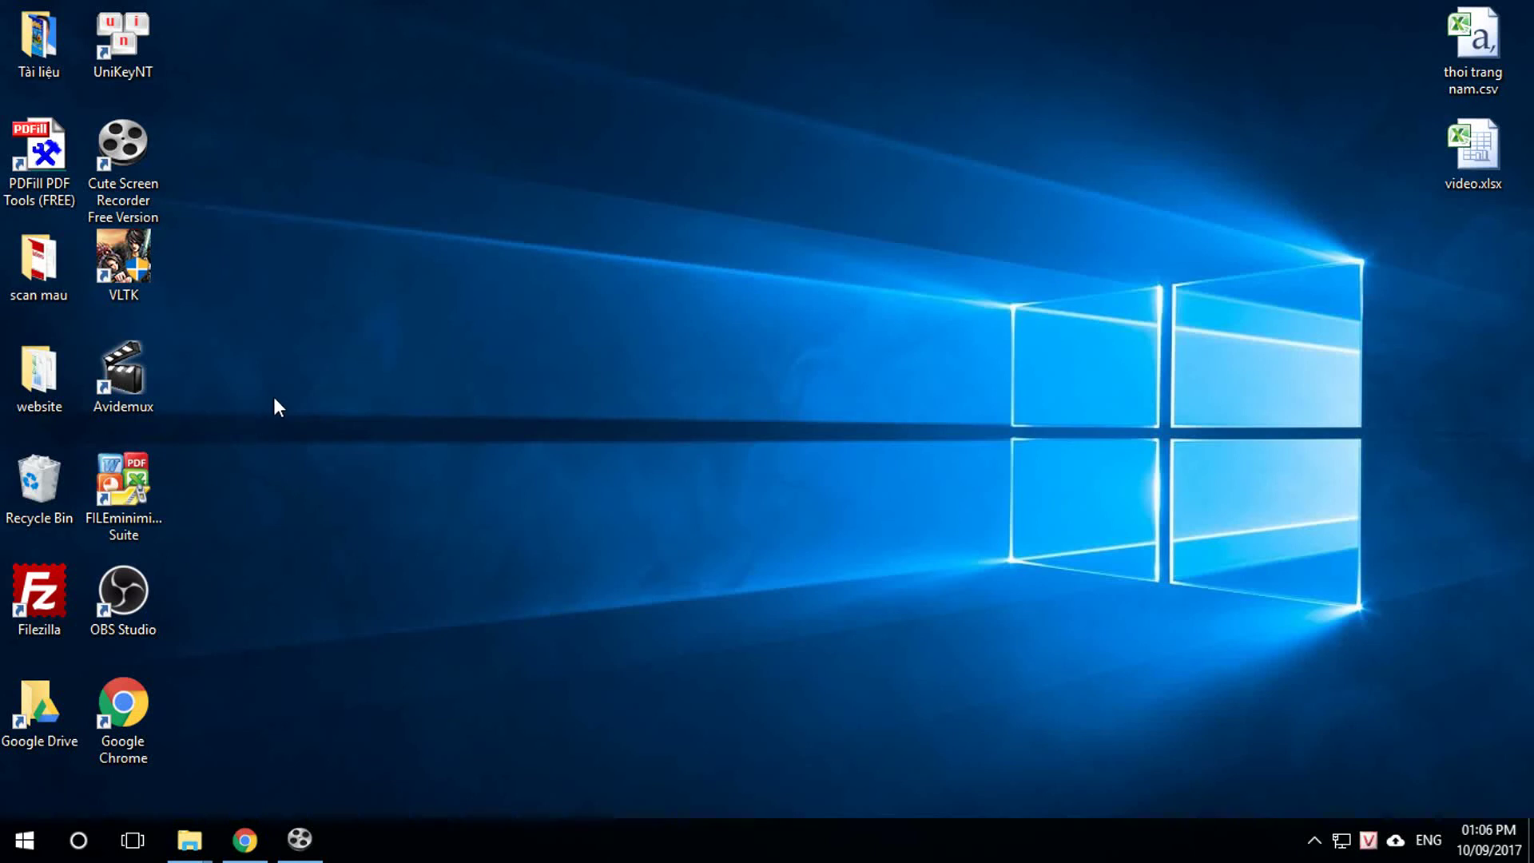
Step: Open key dangvn.txt from Google Drive > Linh tinh > ebook in Notepad
double_click(30, 684)
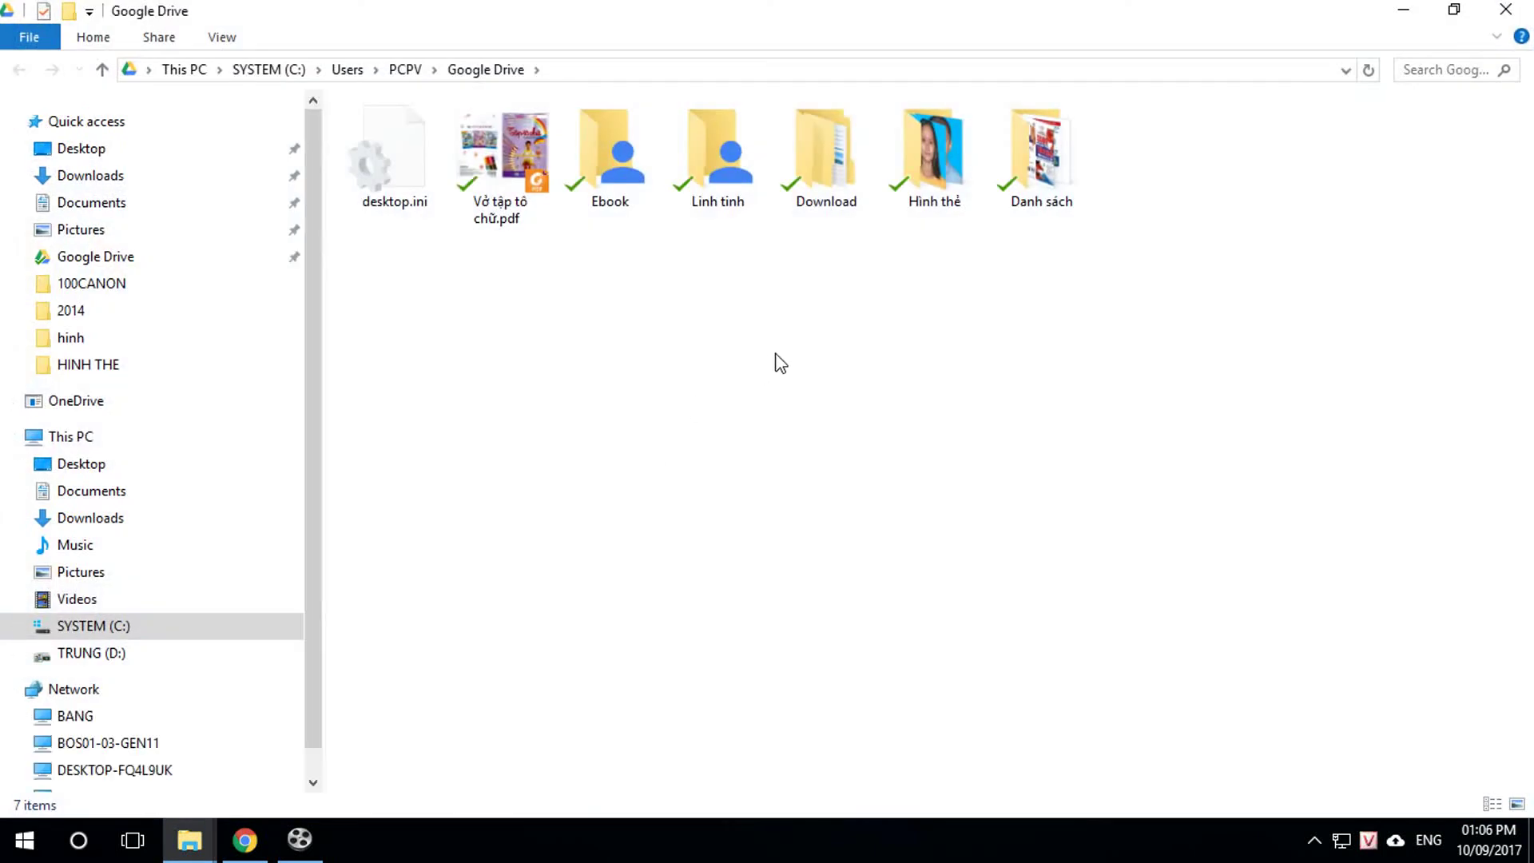
double_click(711, 151)
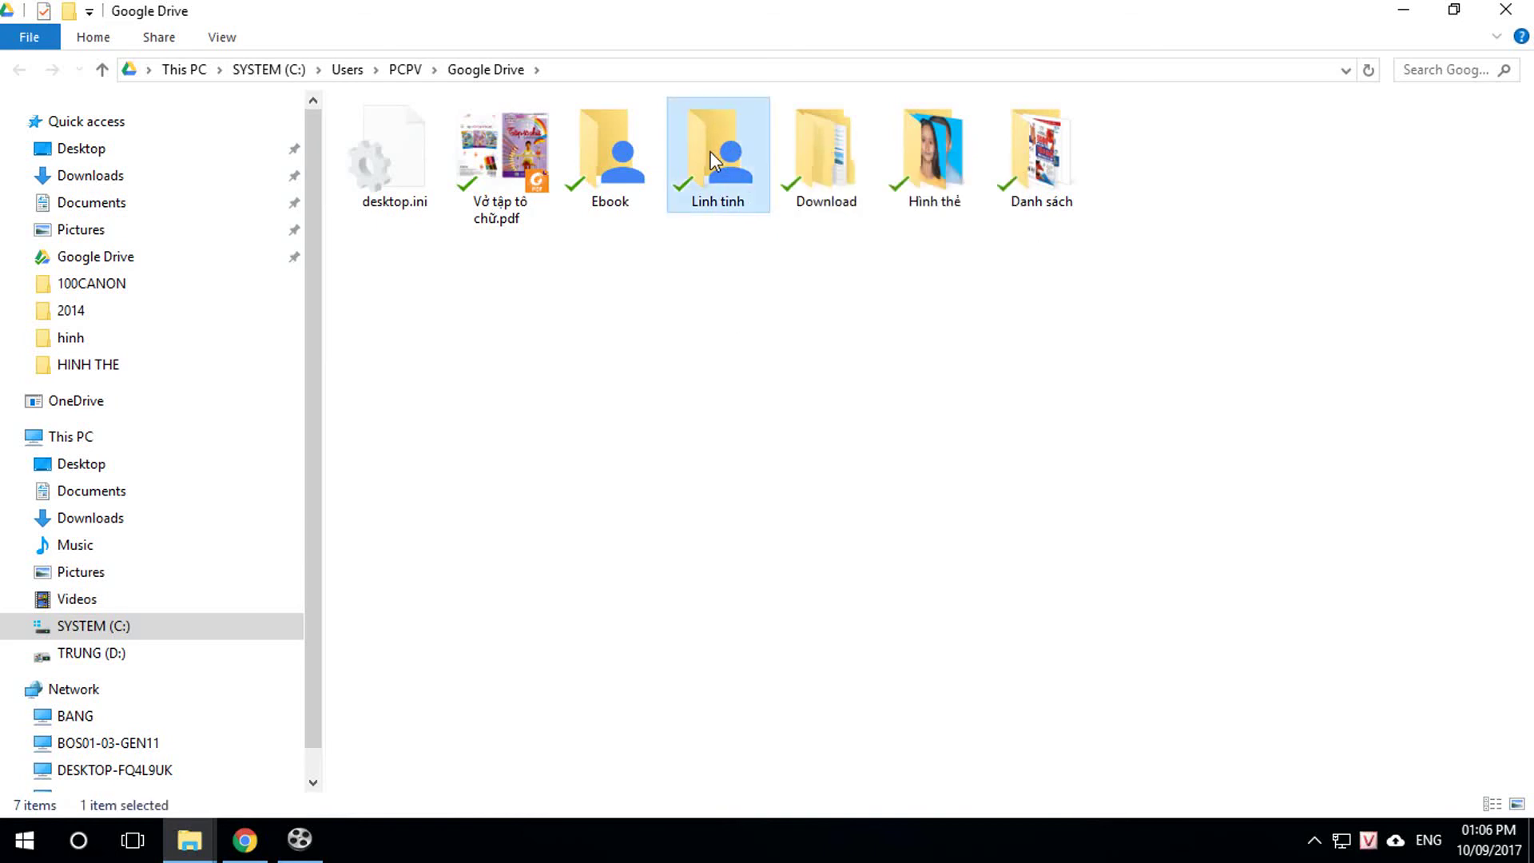
double_click(385, 175)
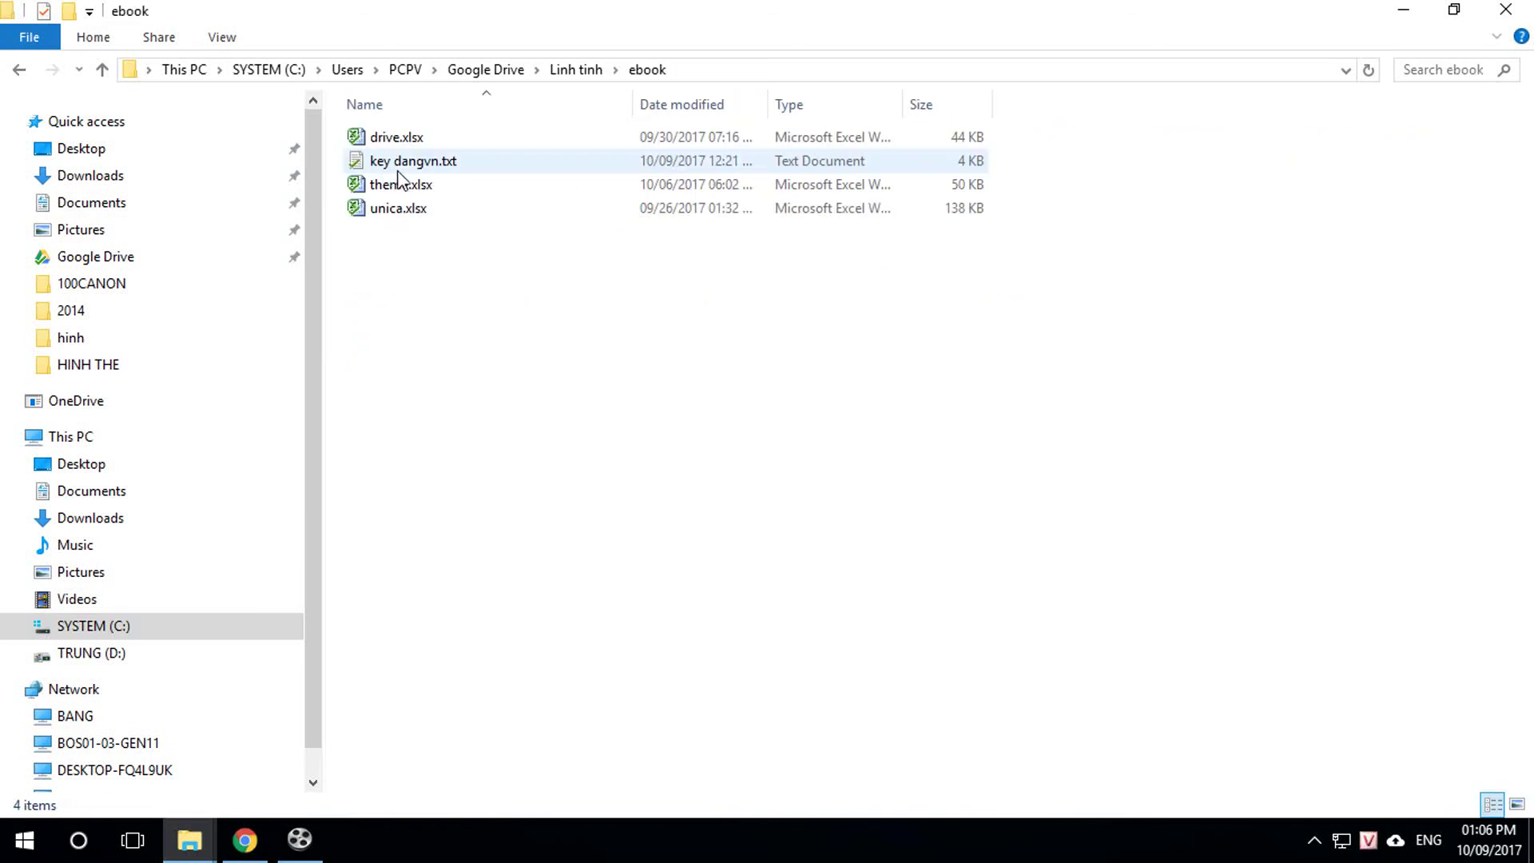
double_click(411, 166)
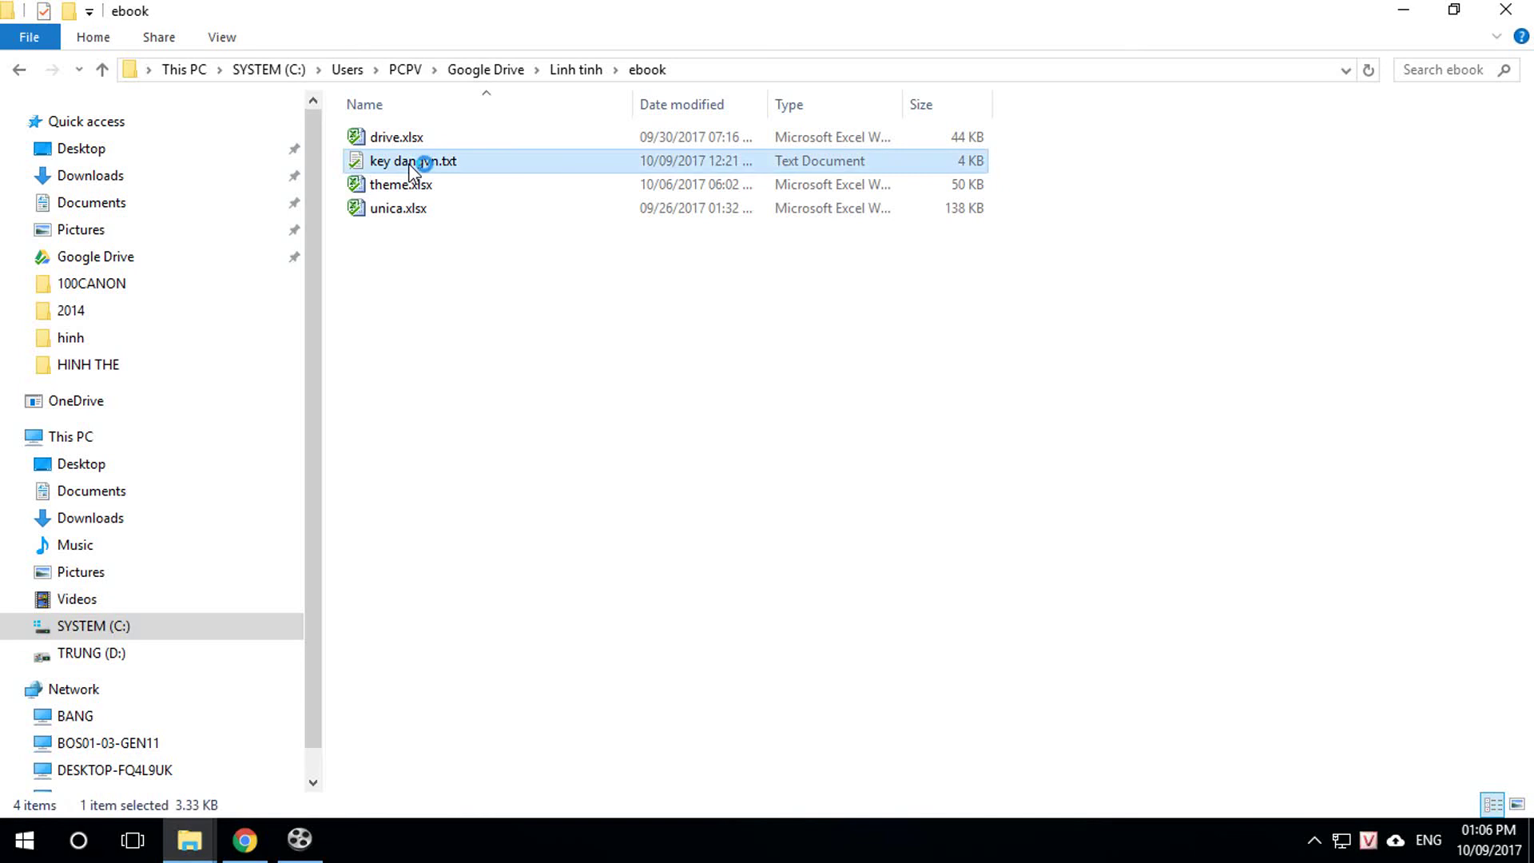
Step: Copy the certificate block from key dangvn.txt into Hostinger's Certificate (CRT) field
click(1170, 111)
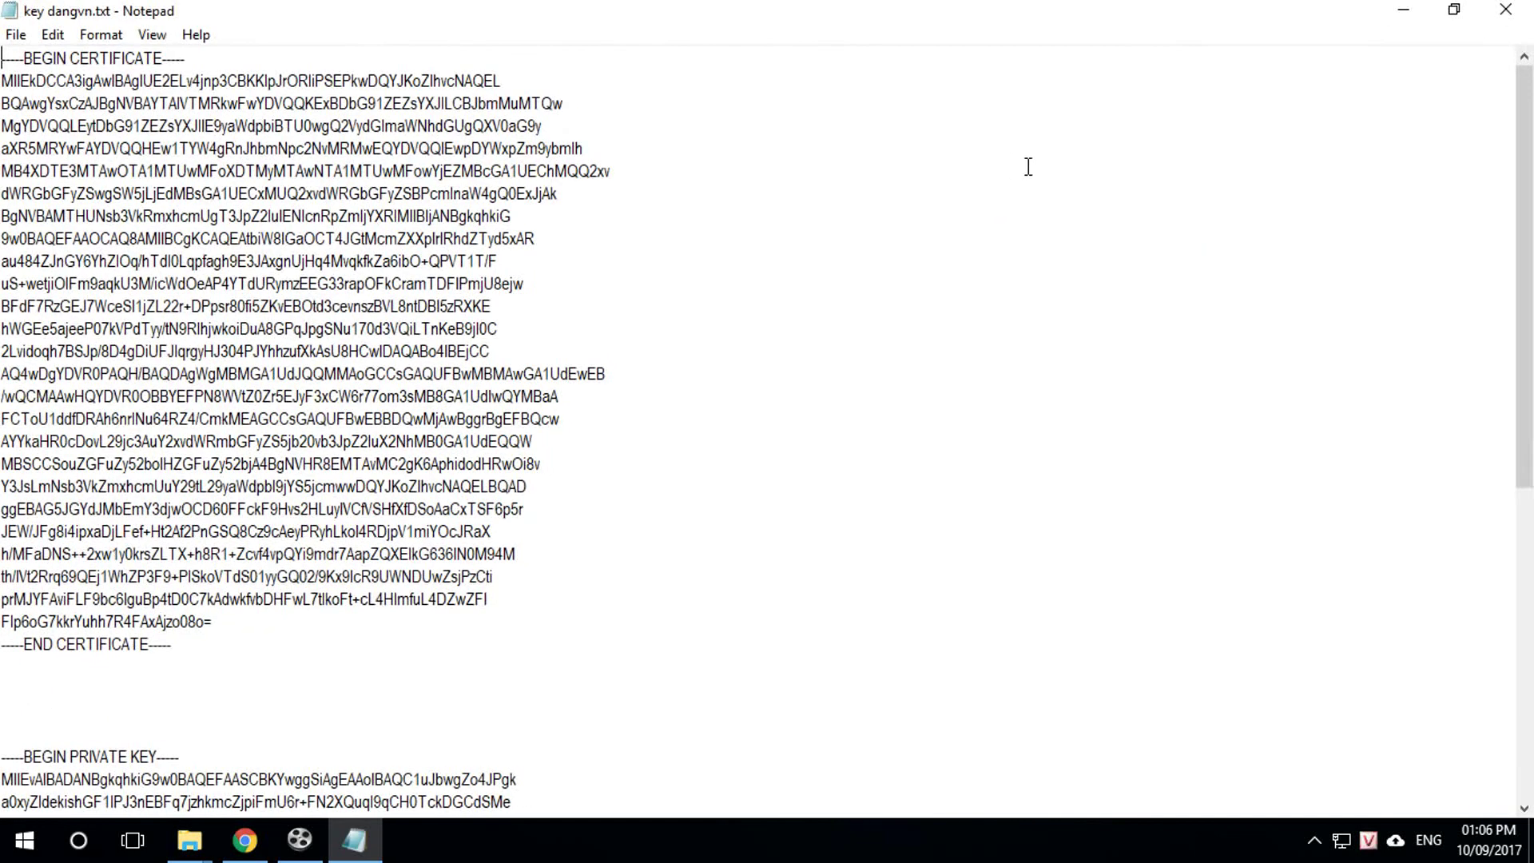
drag(7, 58, 182, 642)
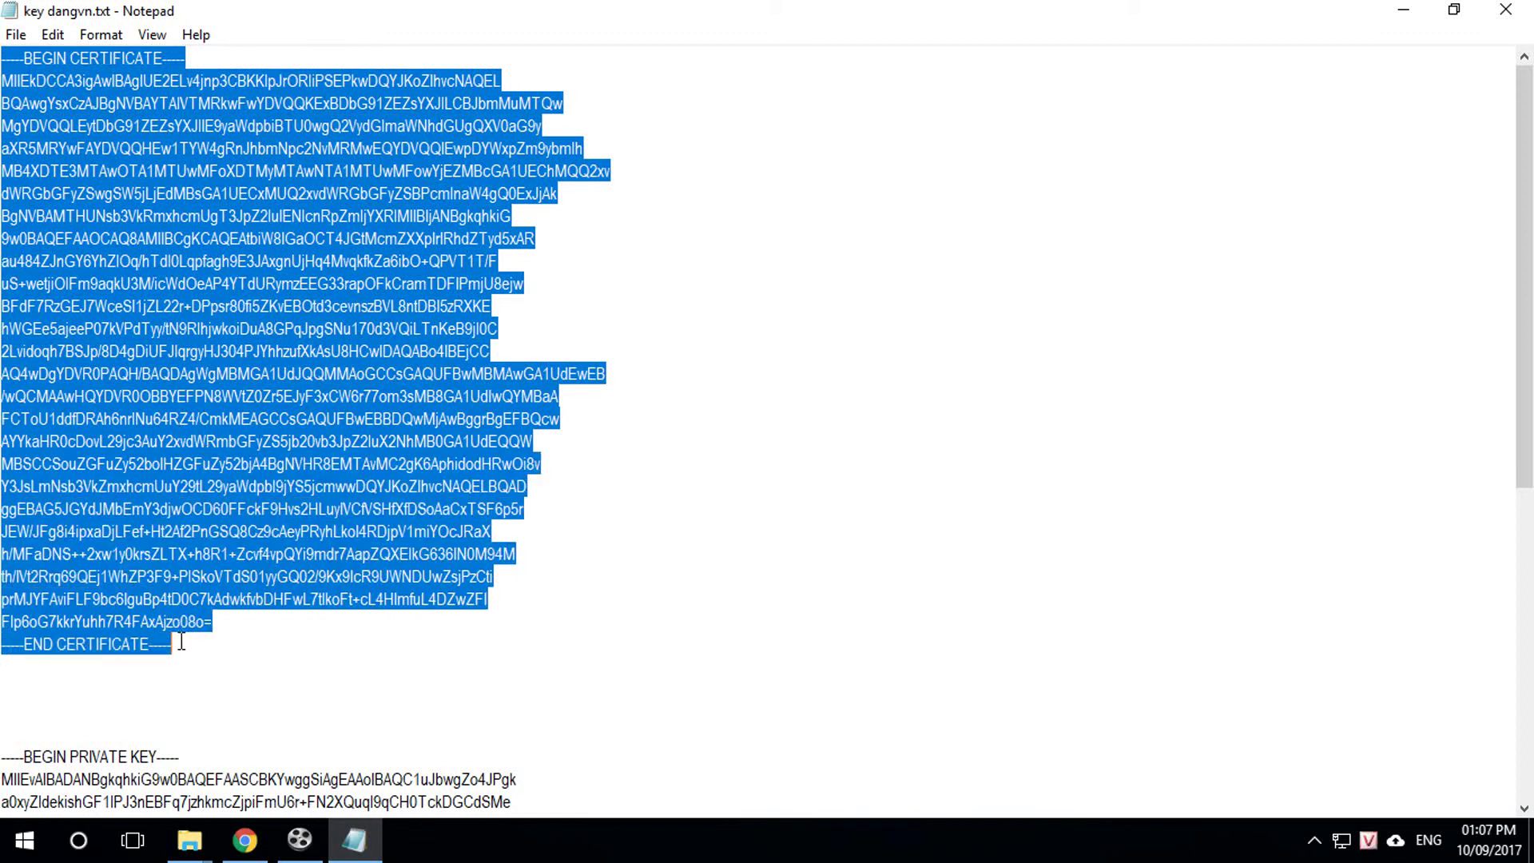
right_click(130, 405)
click(148, 455)
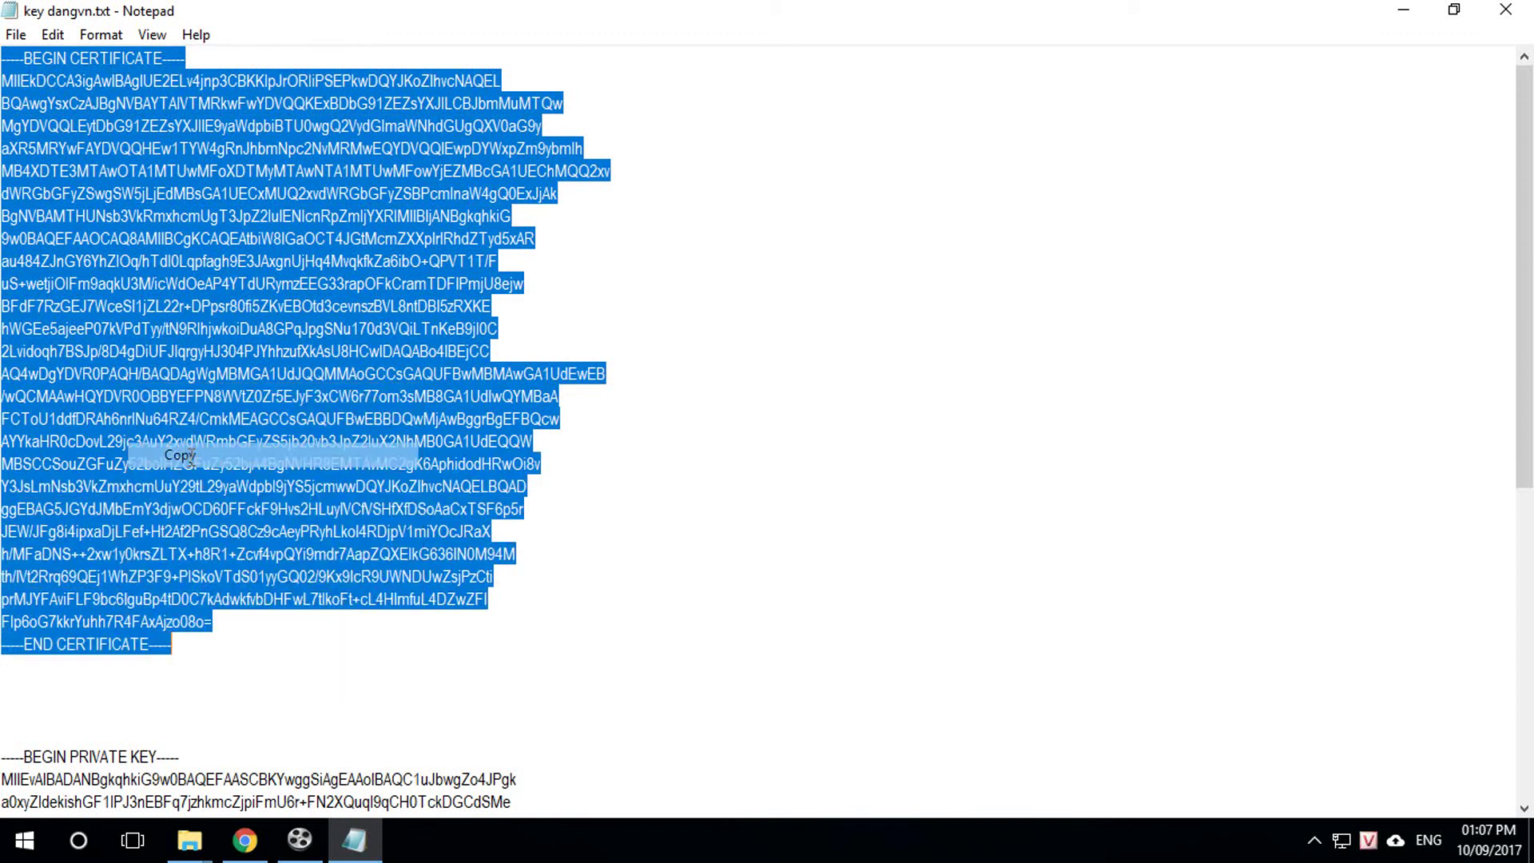
click(244, 839)
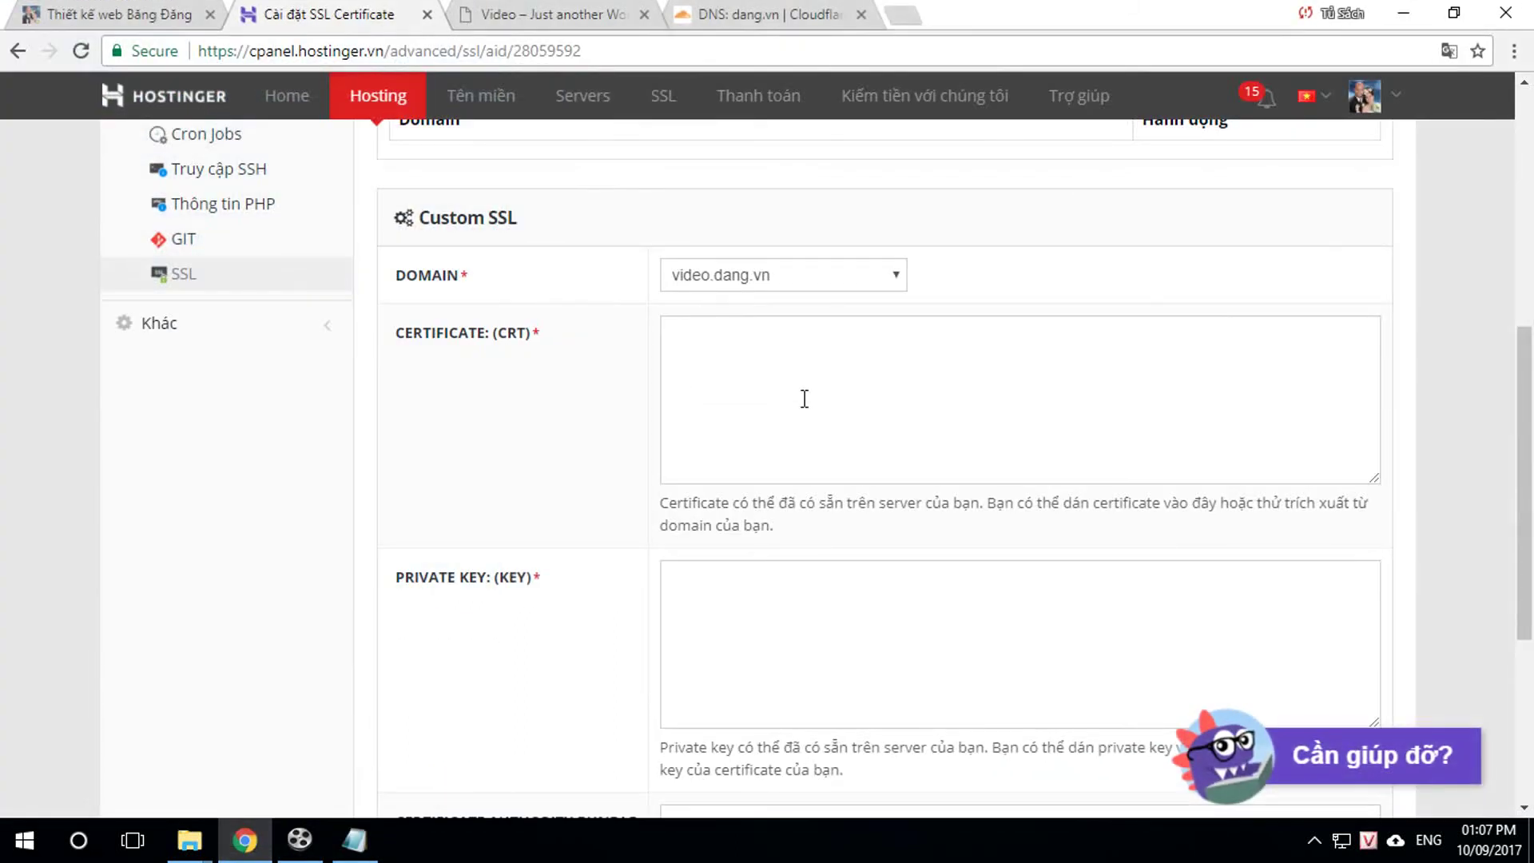
click(711, 345)
right_click(711, 344)
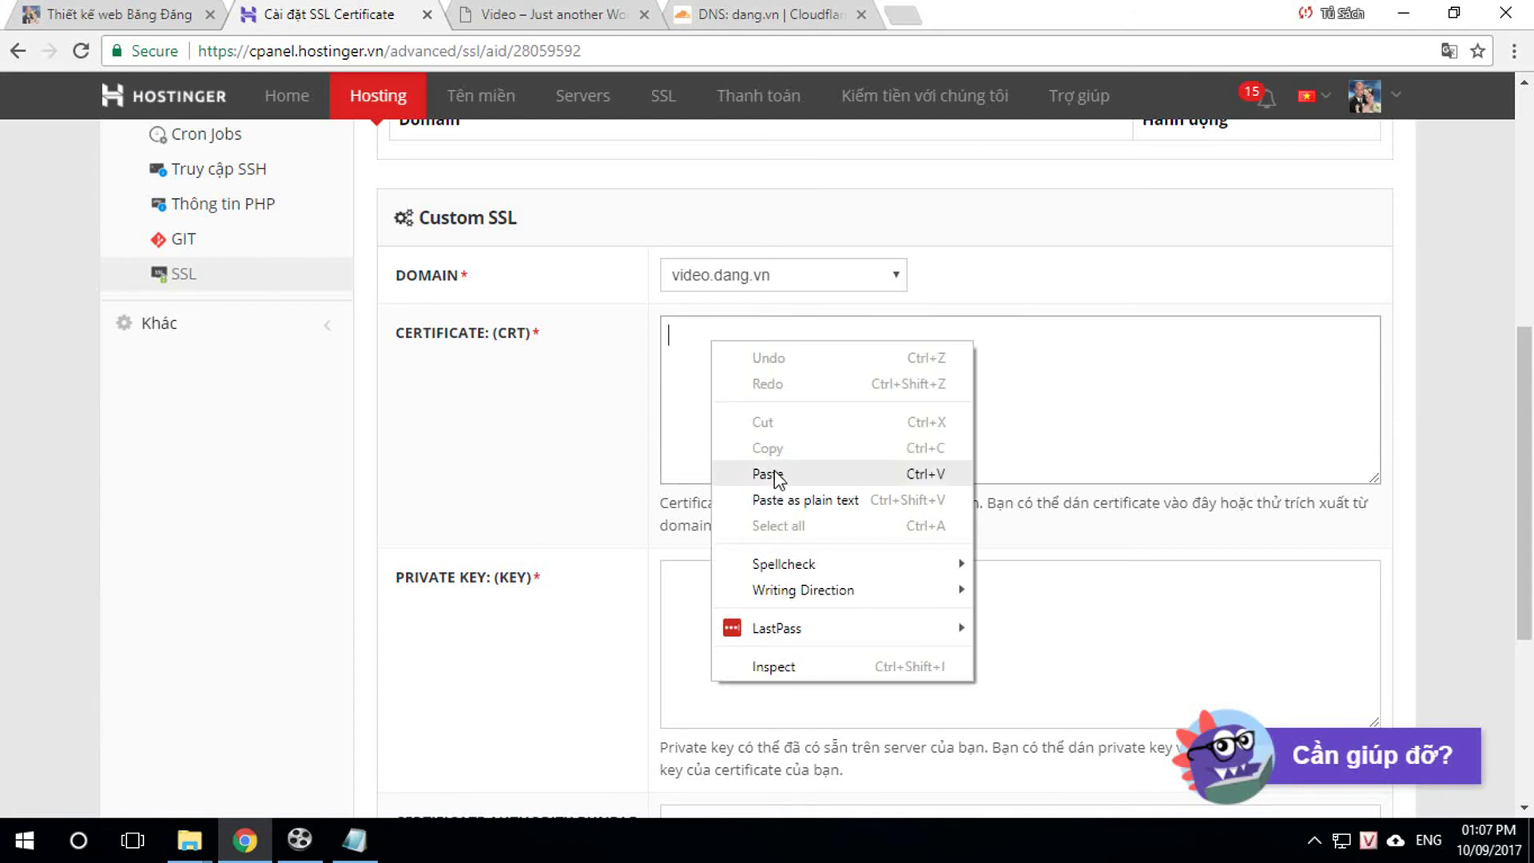
click(774, 472)
Step: Paste the private key into the Private Key field and install the custom SSL for video.dang.vn
click(354, 840)
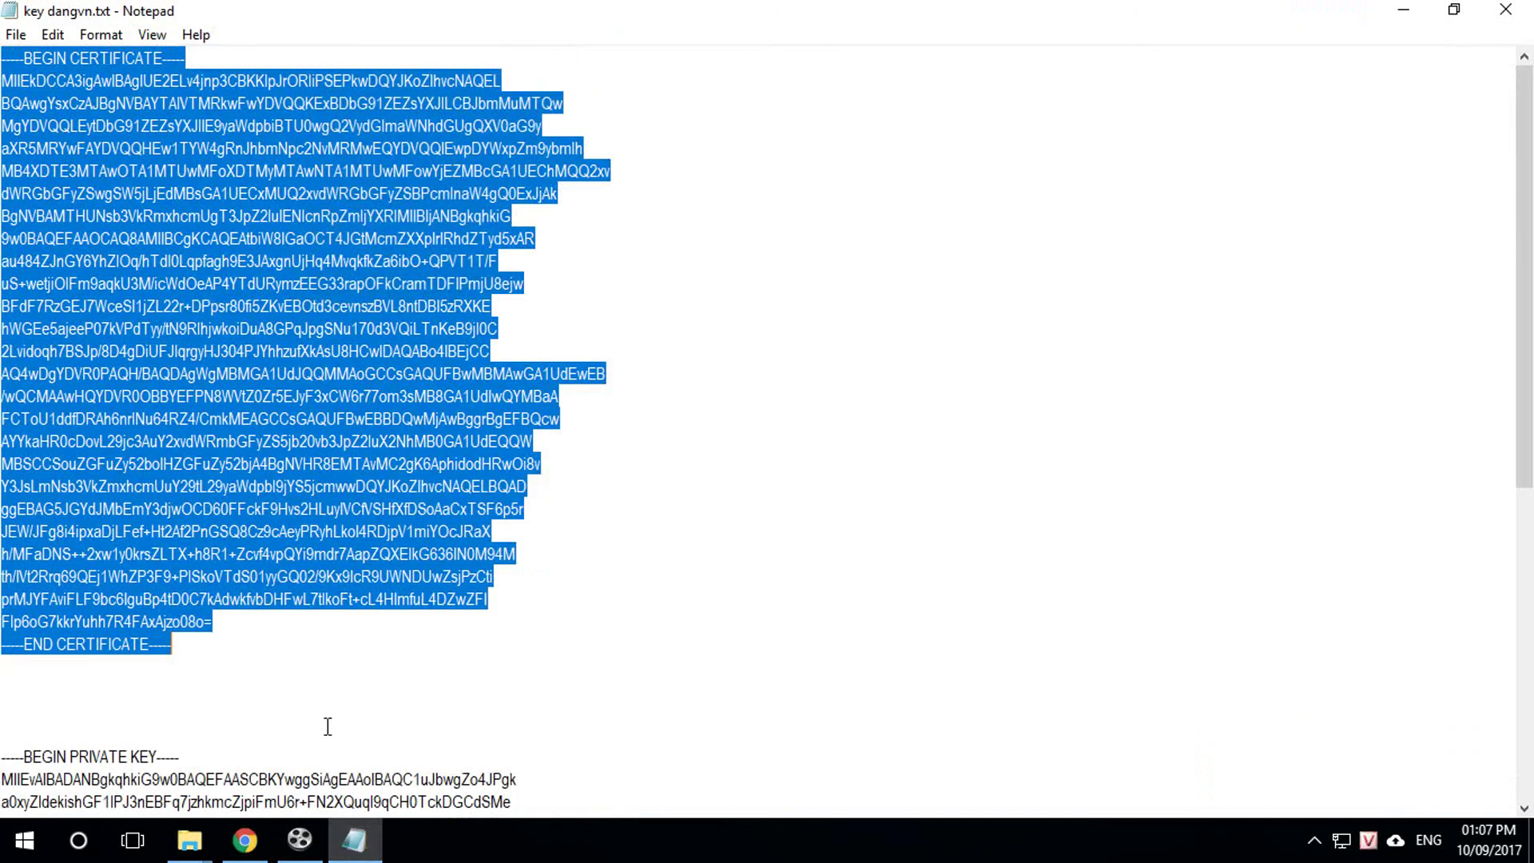
scroll(212, 617, down, 1)
scroll(212, 618, down, 1)
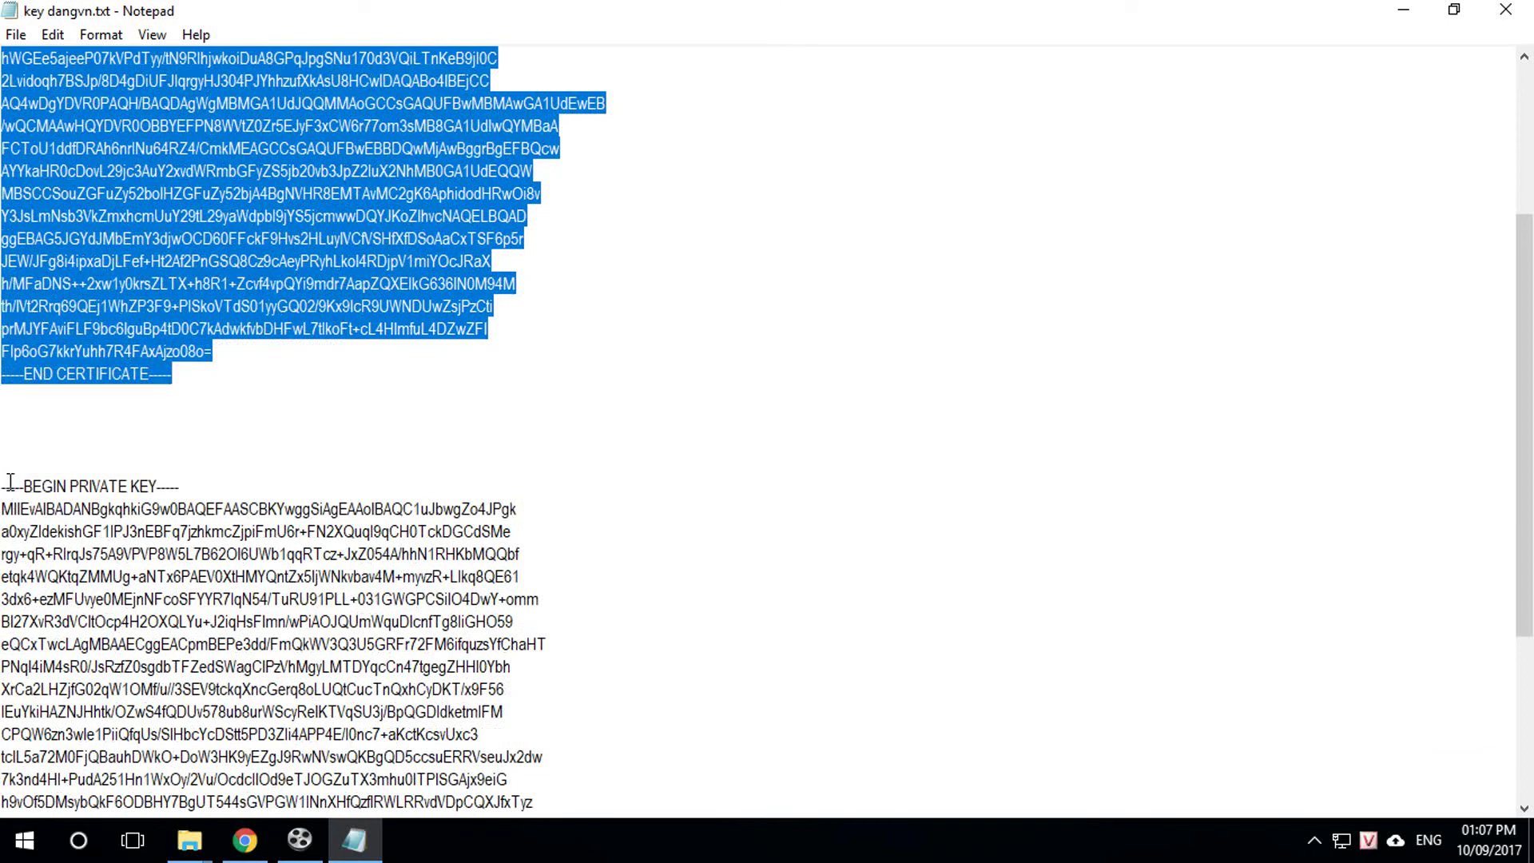
click(5, 481)
drag(4, 485, 180, 806)
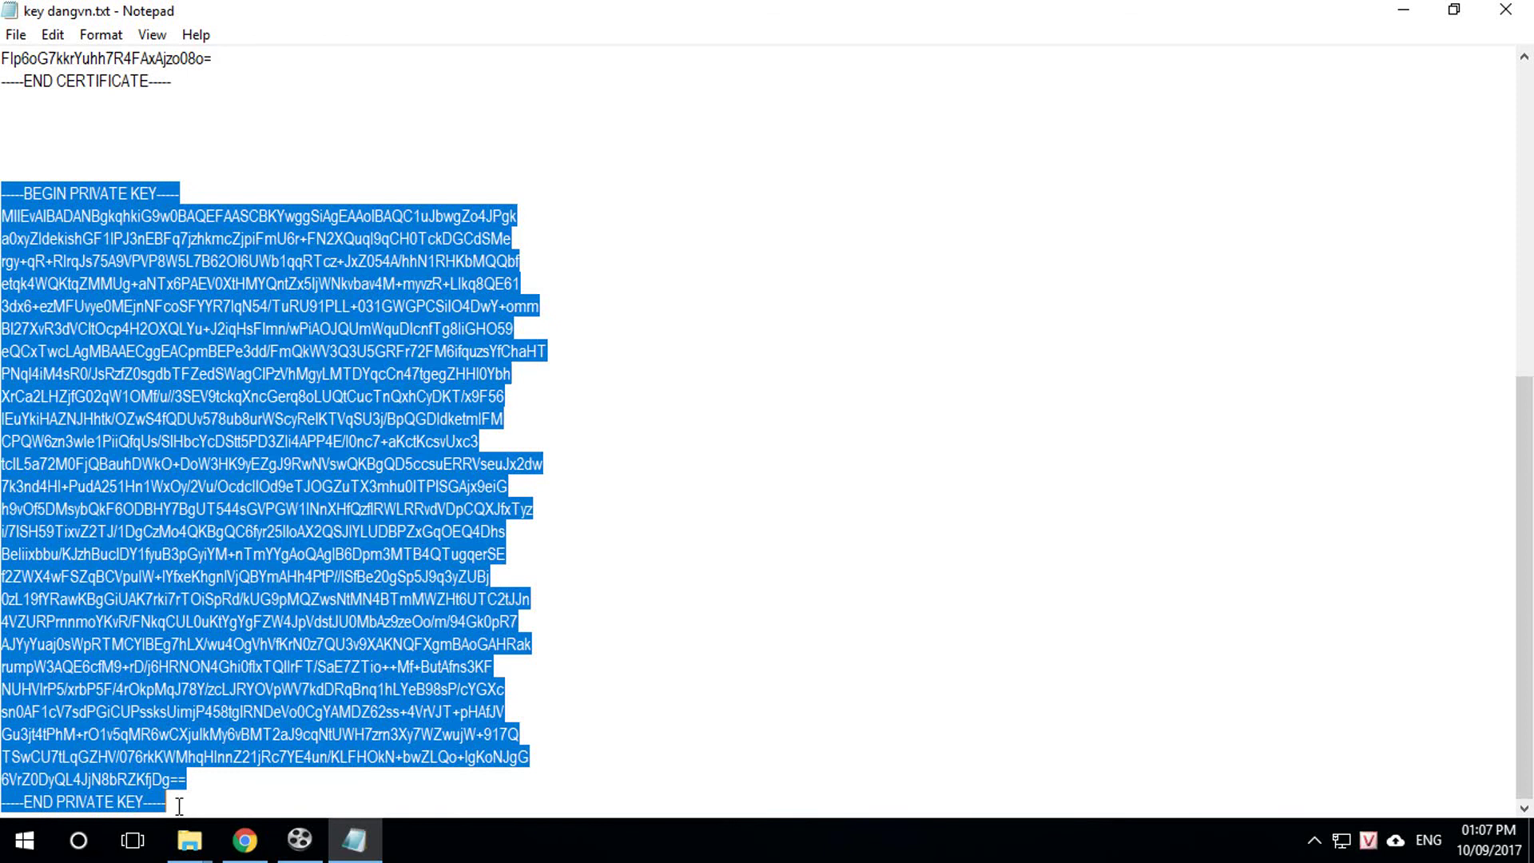
right_click(127, 491)
click(187, 572)
click(245, 839)
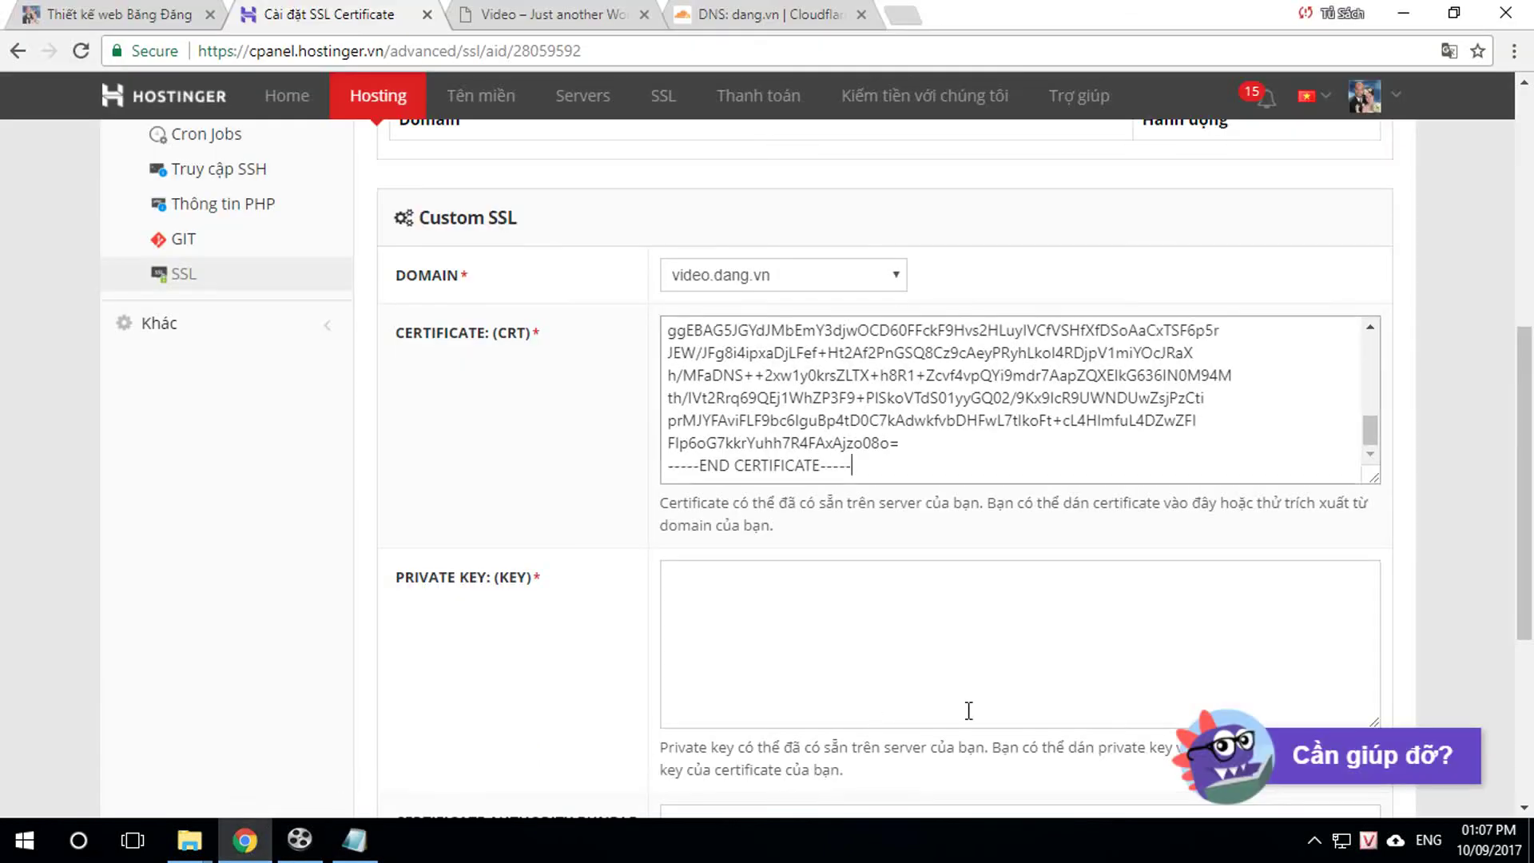
right_click(730, 595)
click(799, 382)
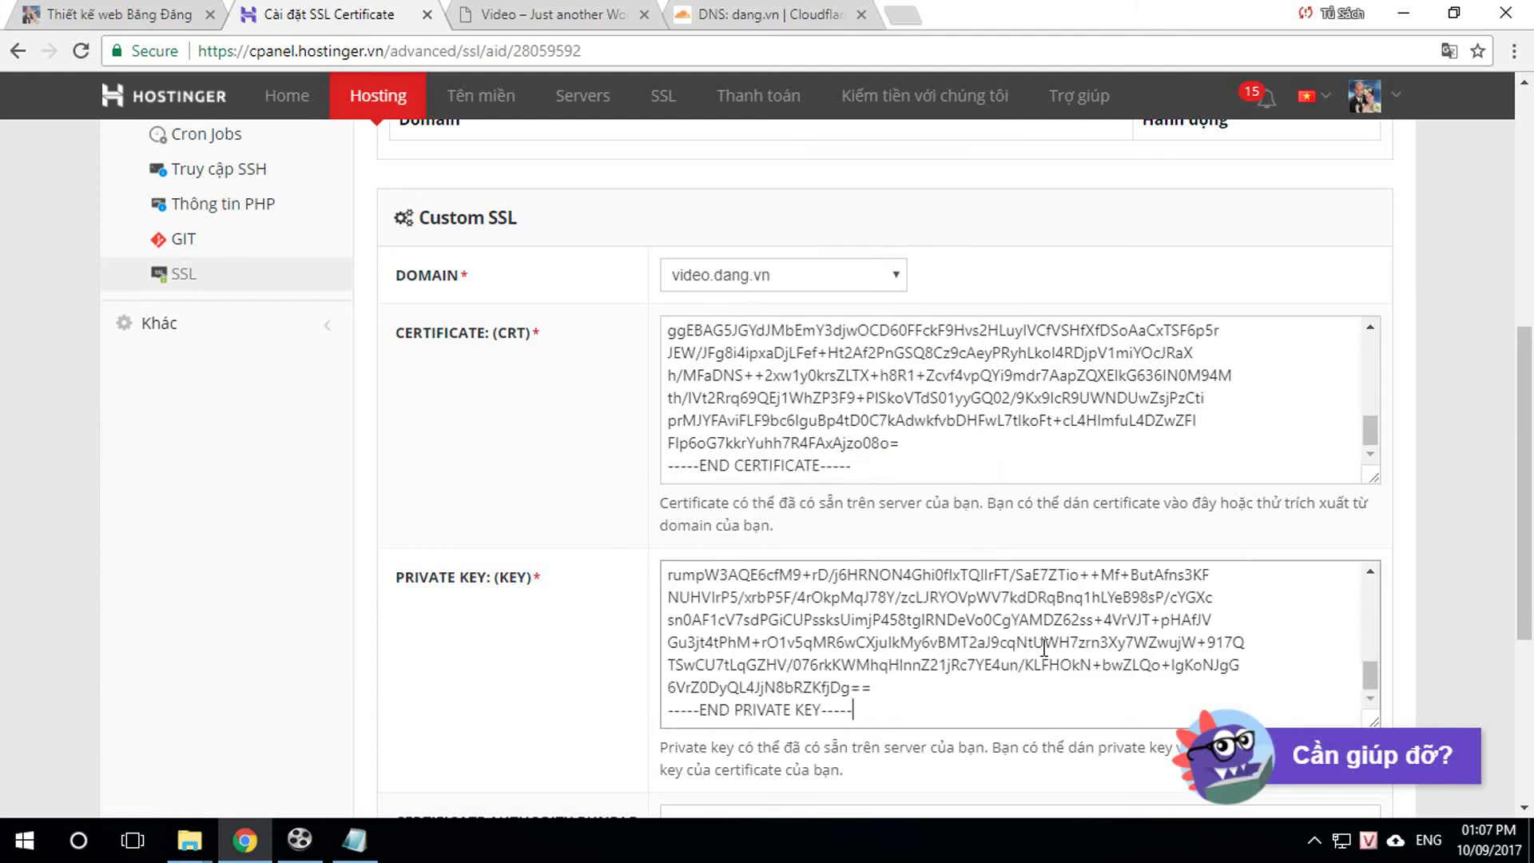
scroll(1045, 647, down, 5)
click(774, 706)
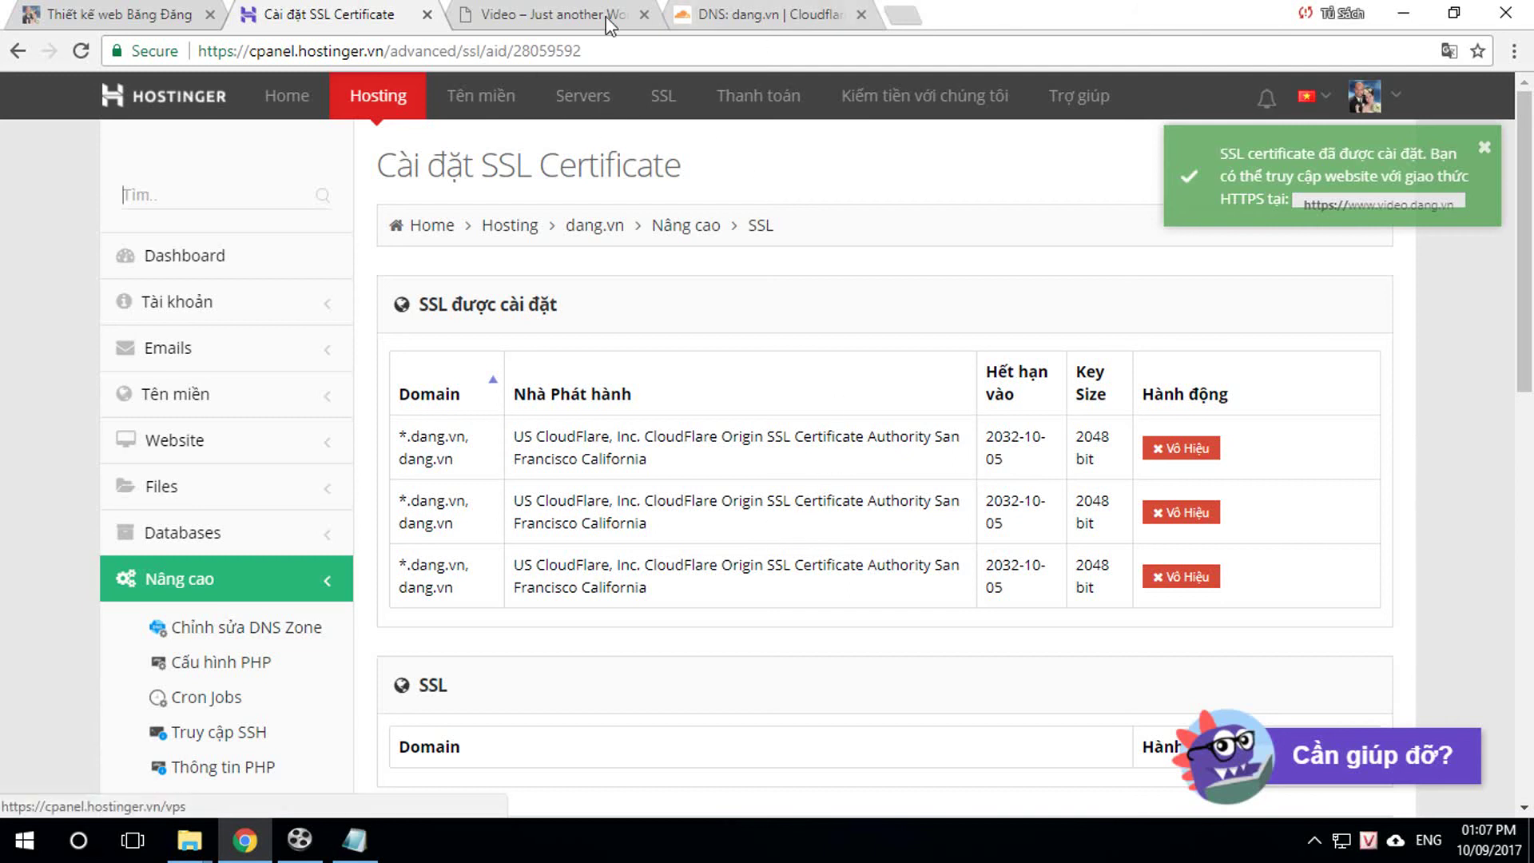
click(543, 16)
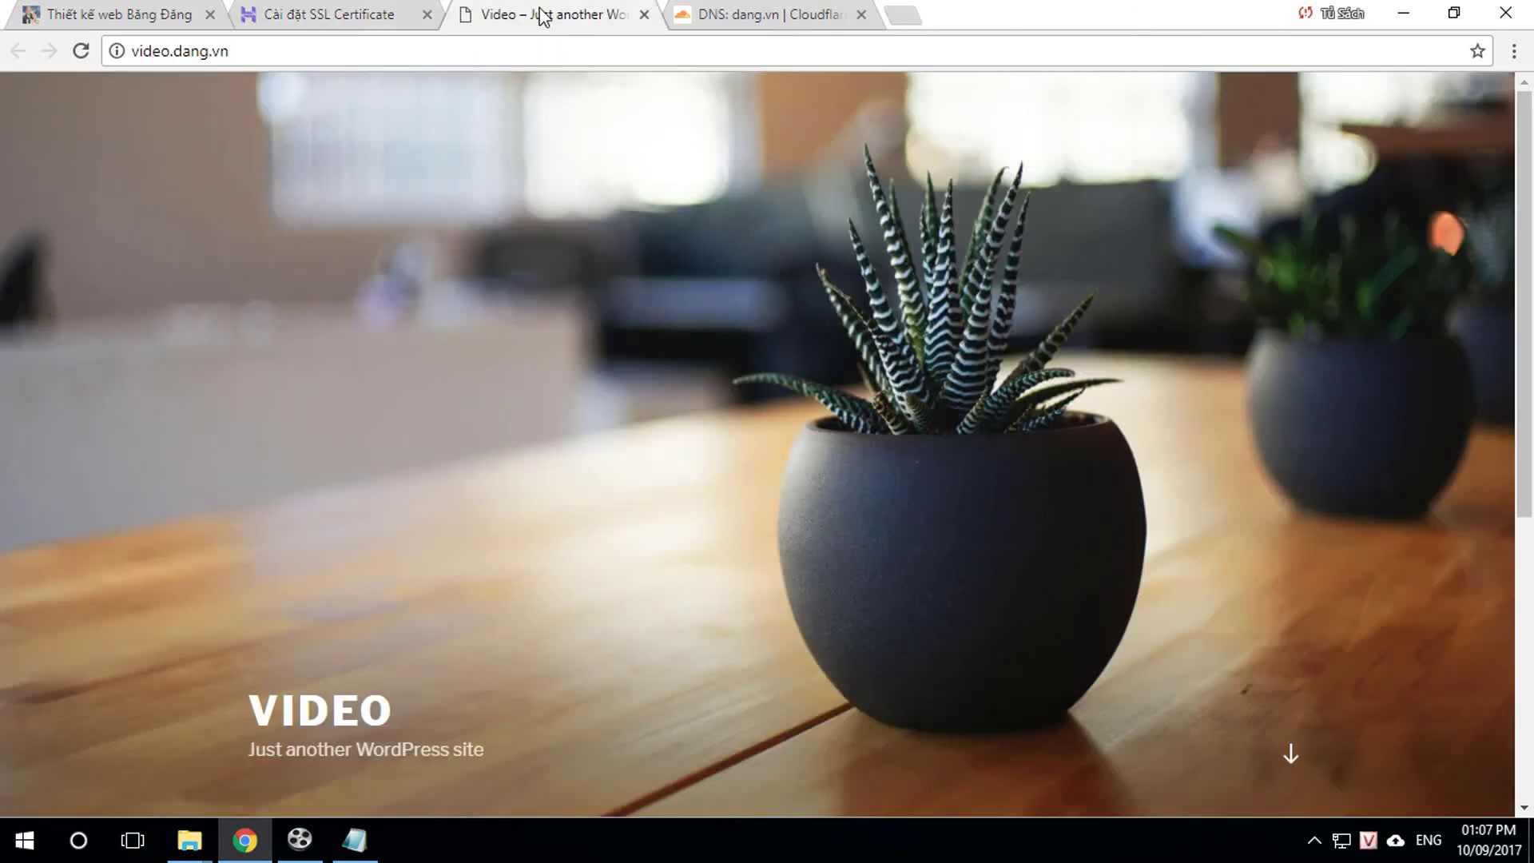
Step: Go to video.dang.vn/wp-admin and log in with the saved administrator login
click(134, 52)
click(295, 38)
text(/)
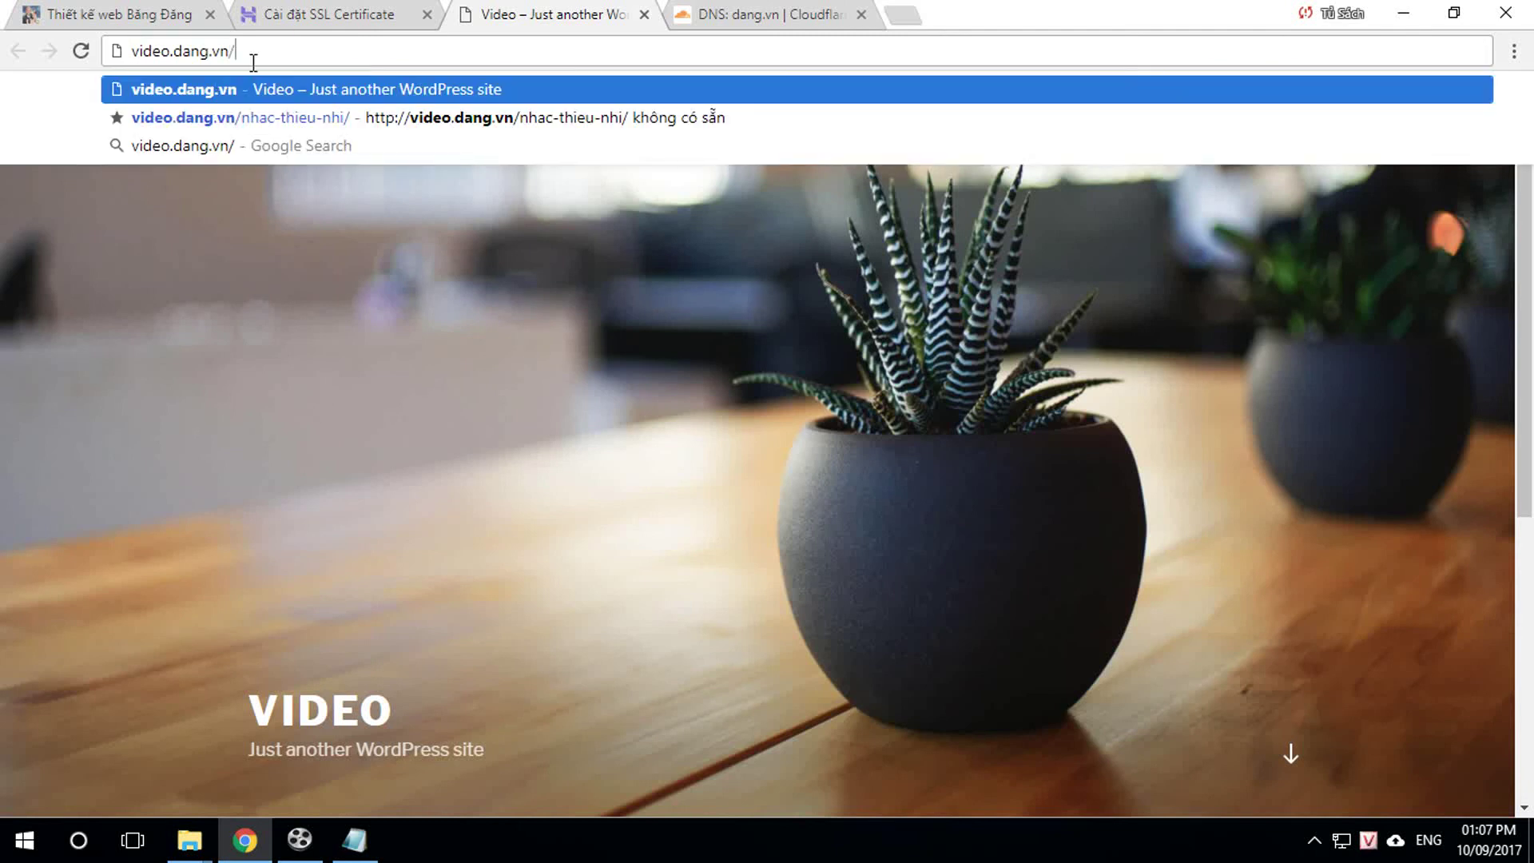
text(wp-admin)
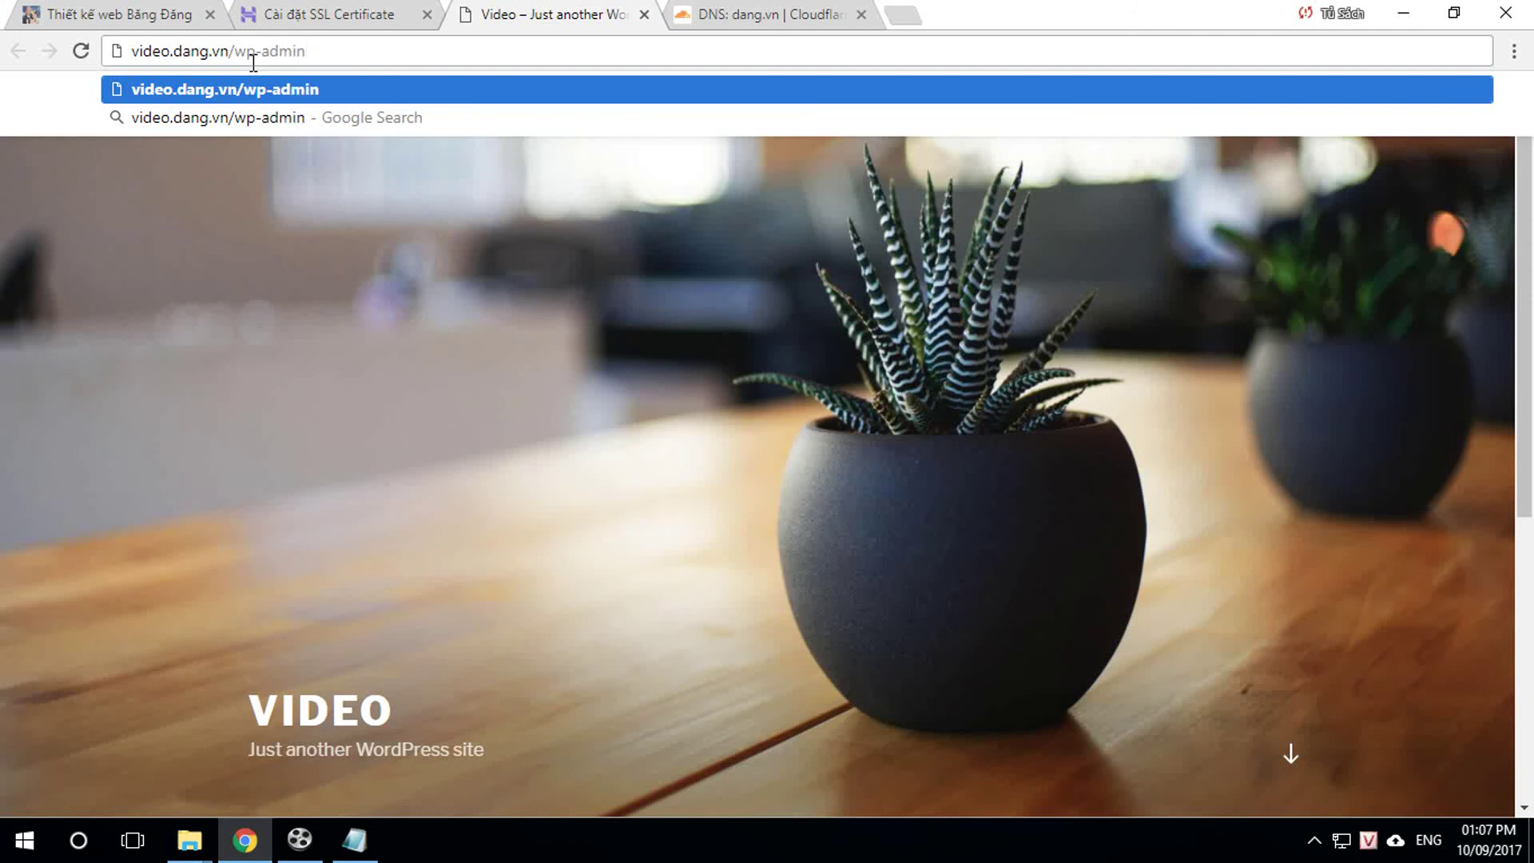
key(Return)
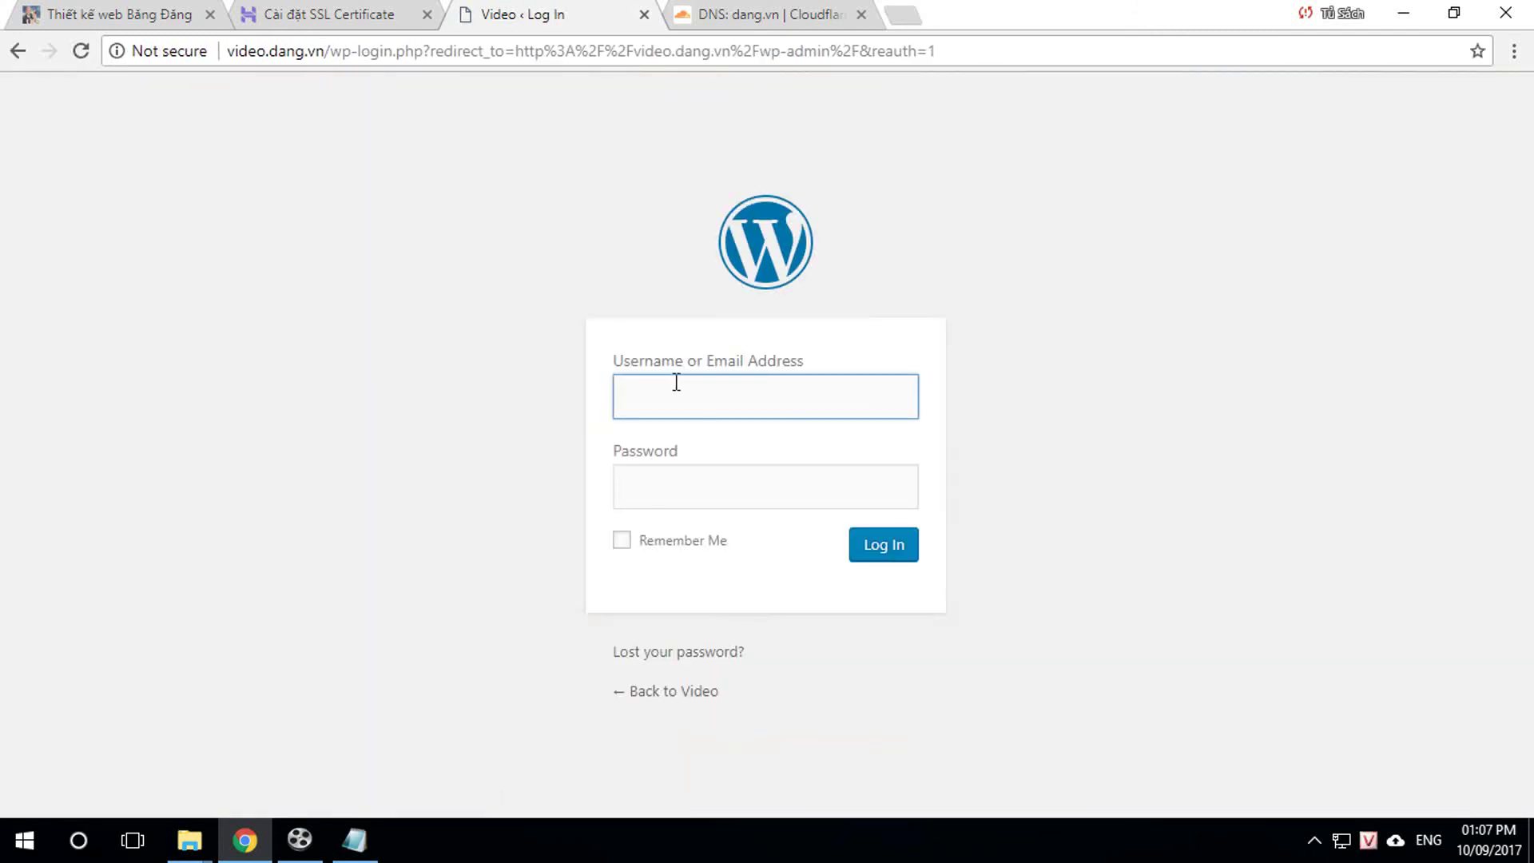
click(684, 388)
click(682, 461)
click(883, 544)
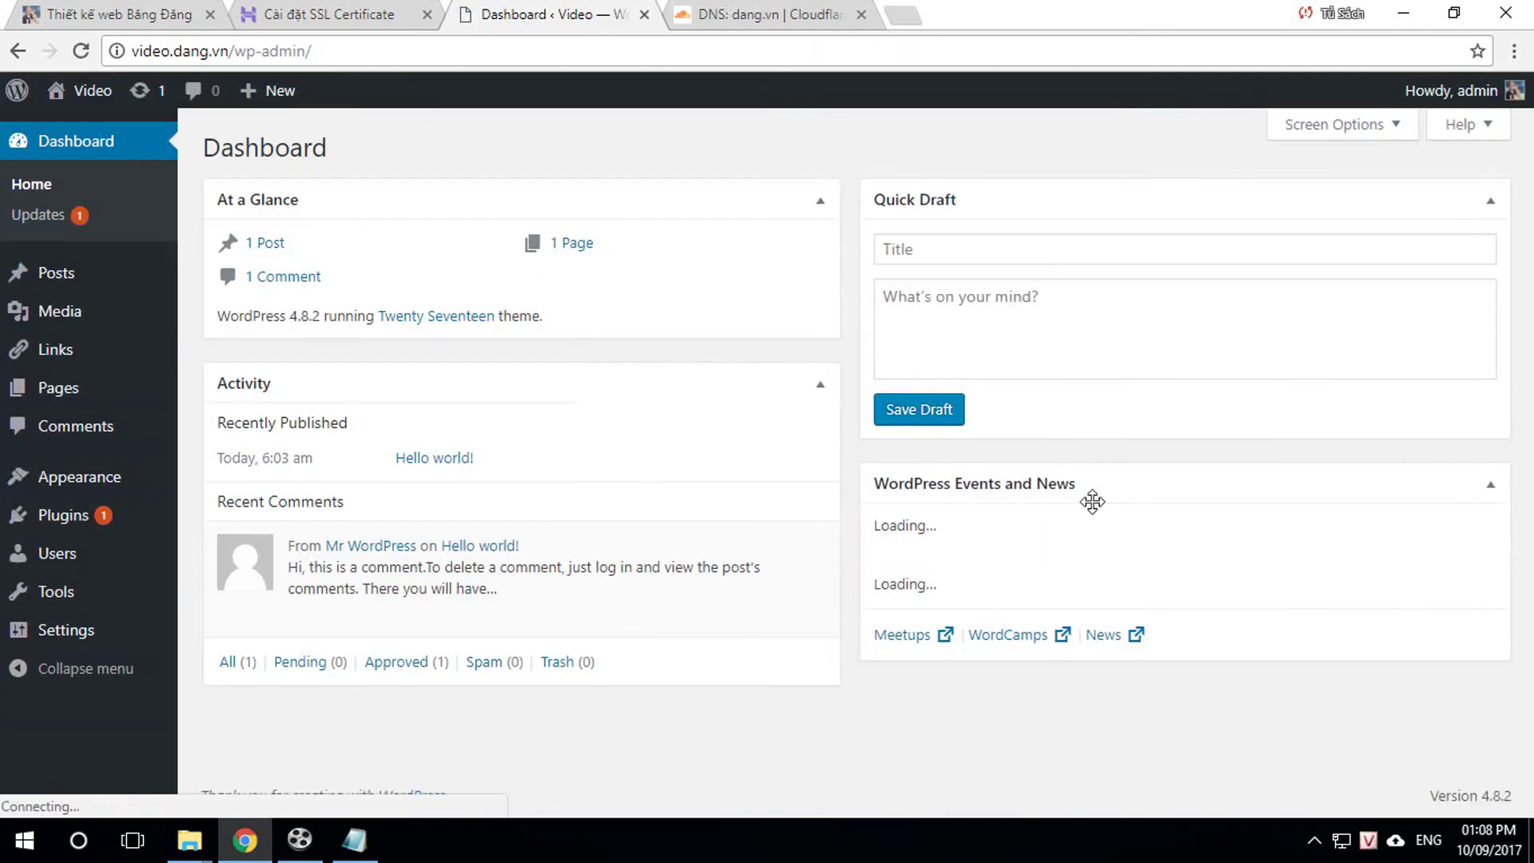
mouse_move(55, 517)
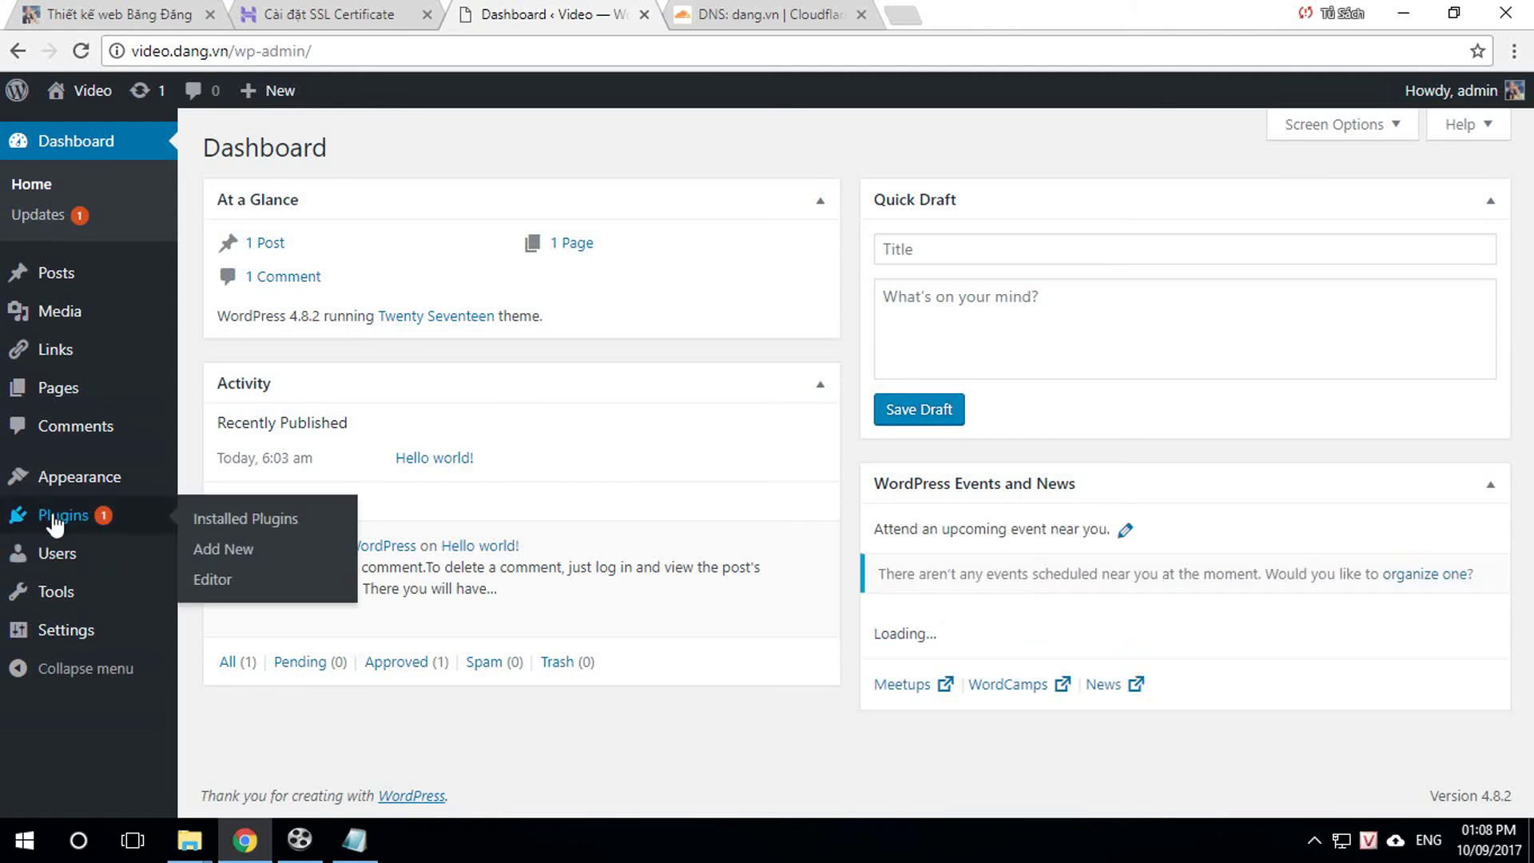
Step: Search plugins for 'really ssl', install and activate Really Simple SSL, then reload Plugins
click(230, 549)
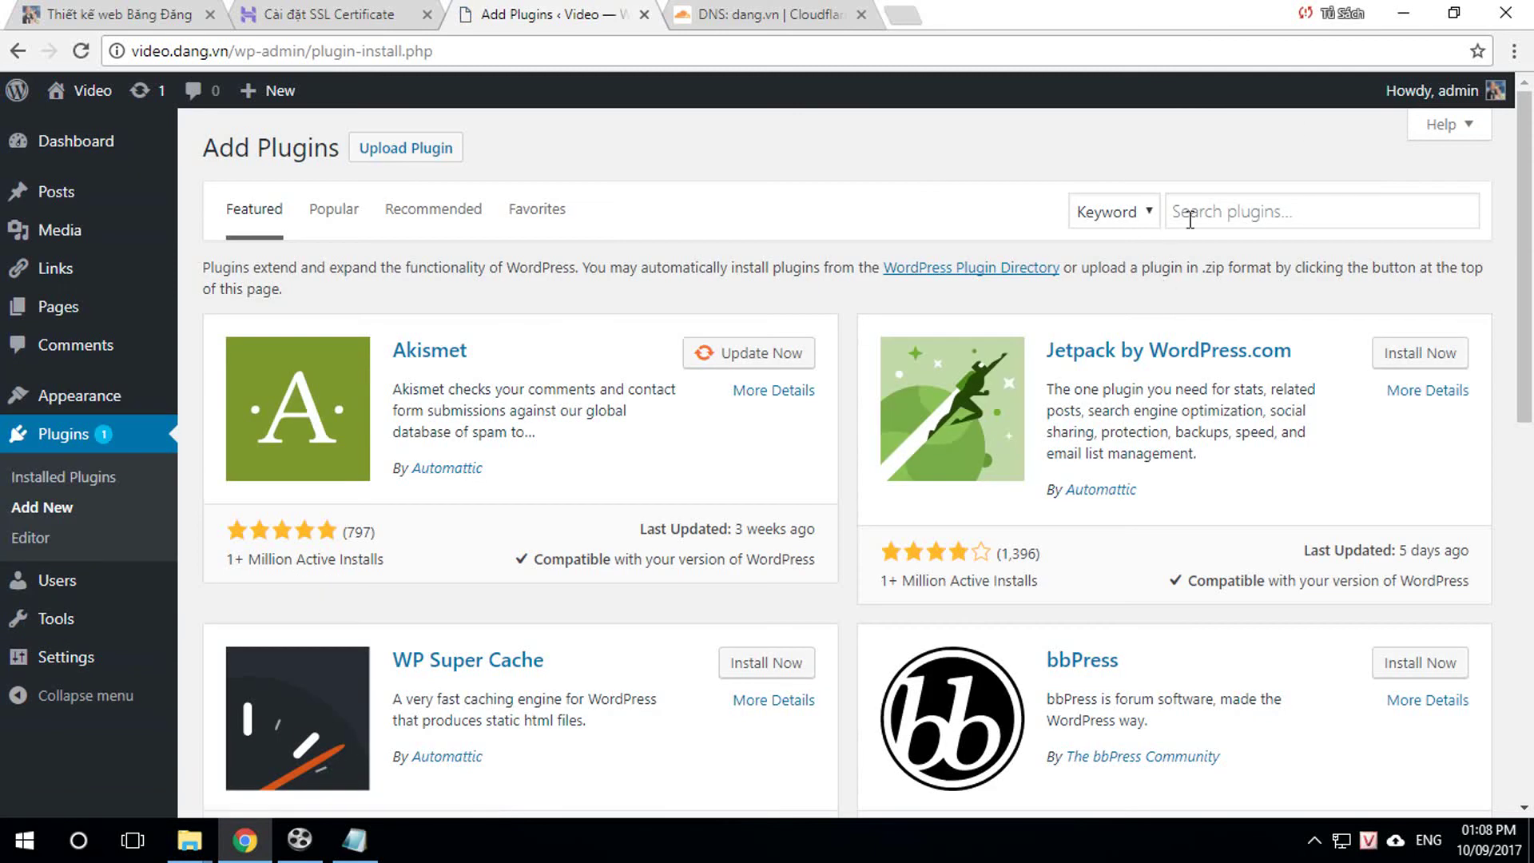
click(1203, 216)
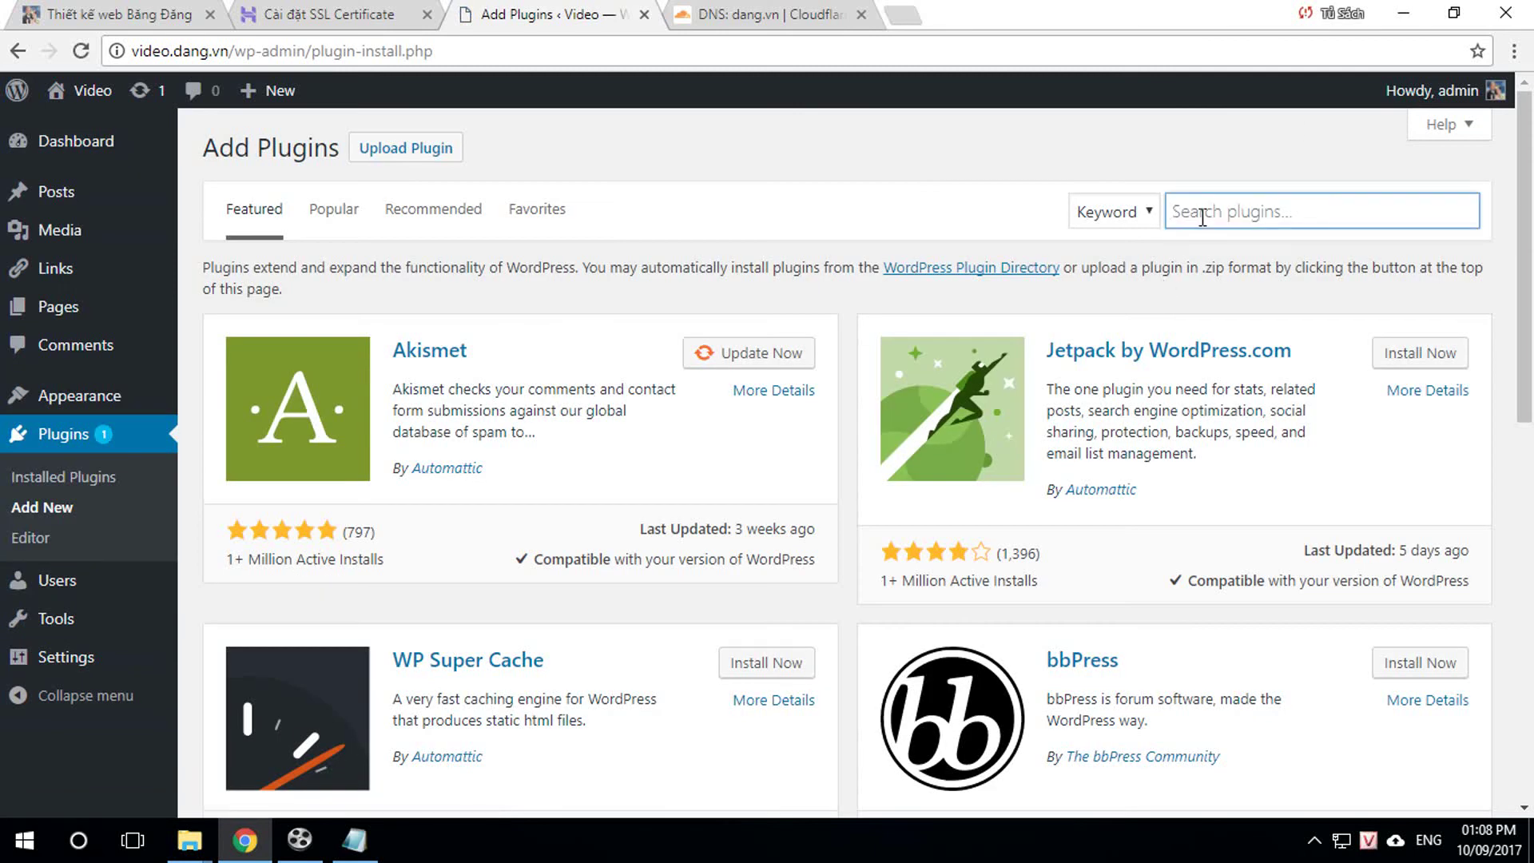
text(re)
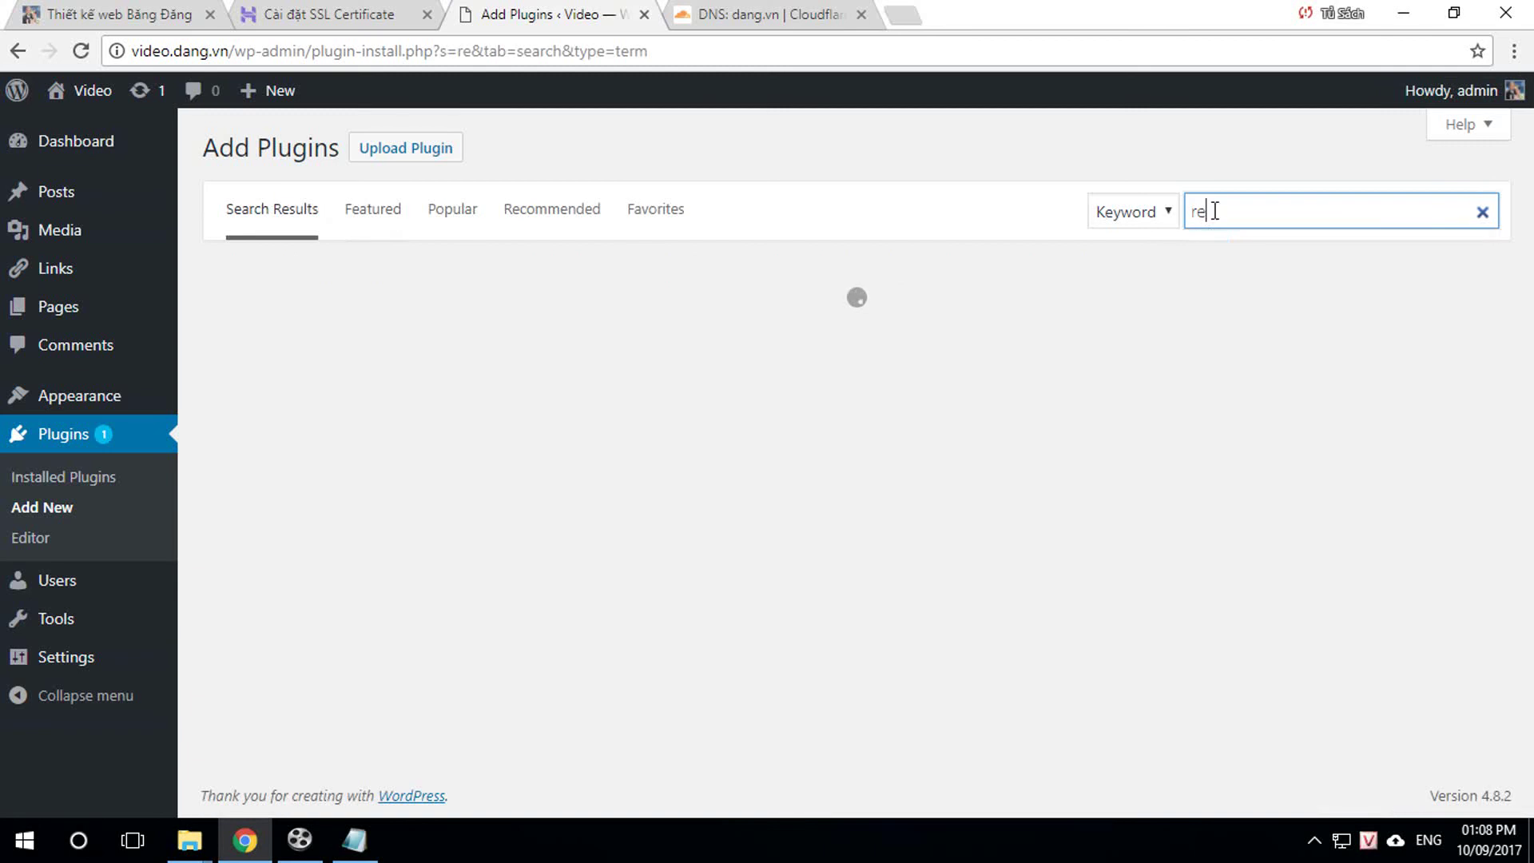
click(1240, 244)
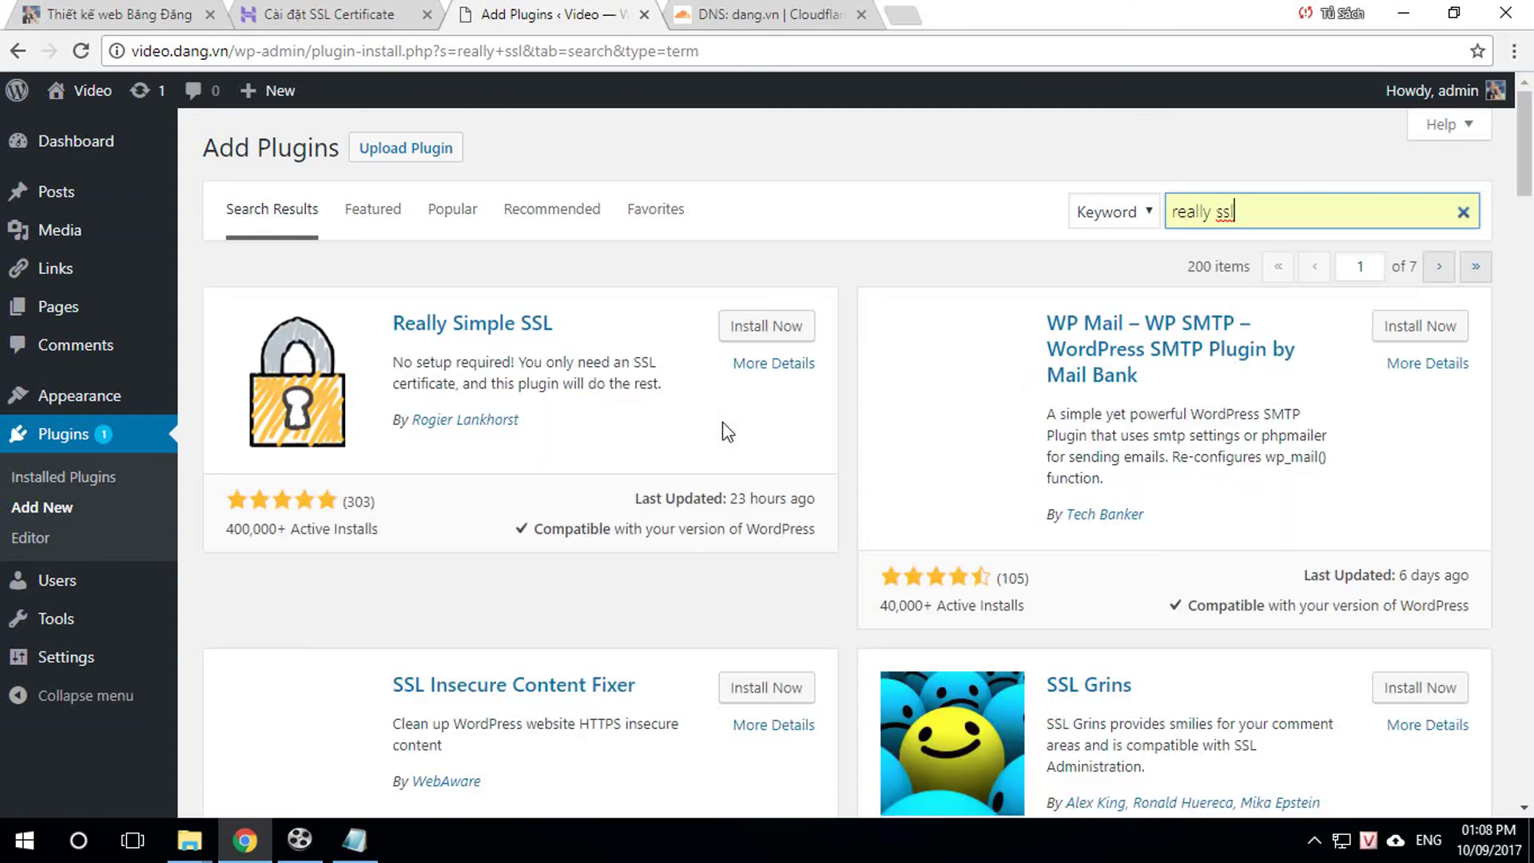
click(783, 327)
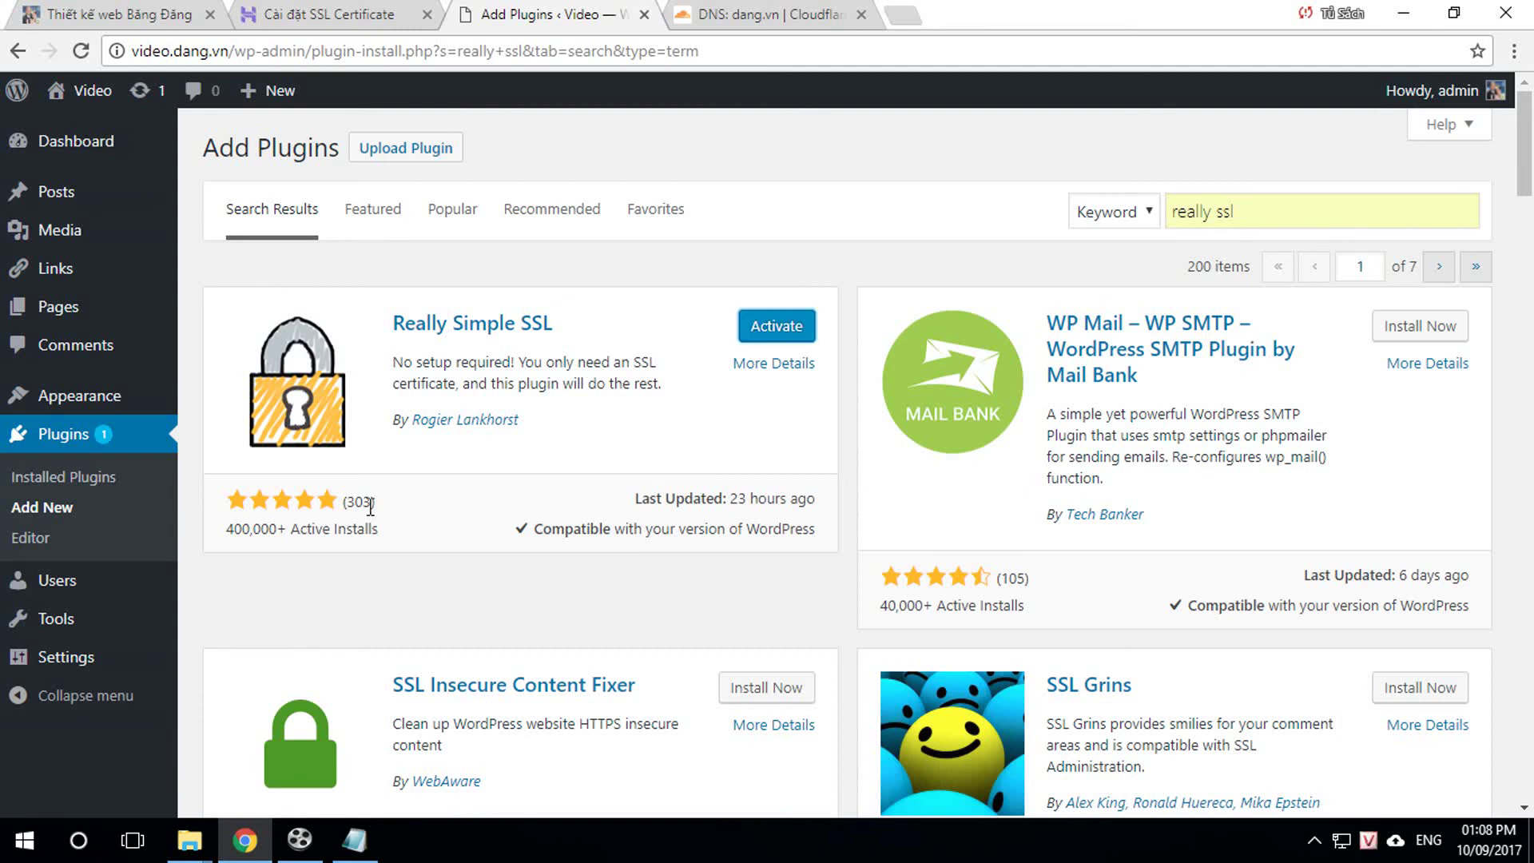
click(790, 332)
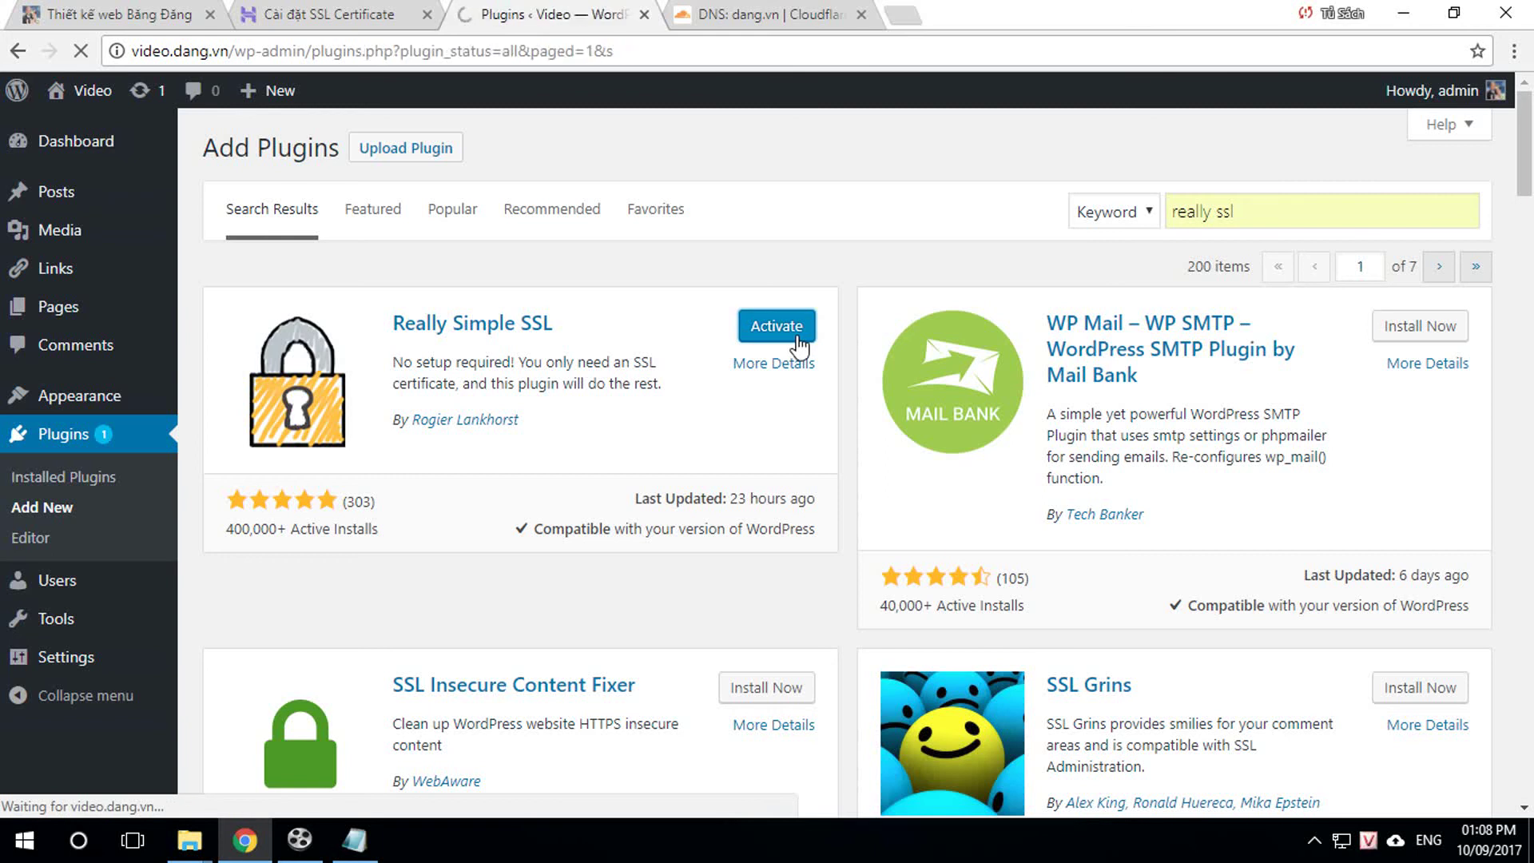
key(F5)
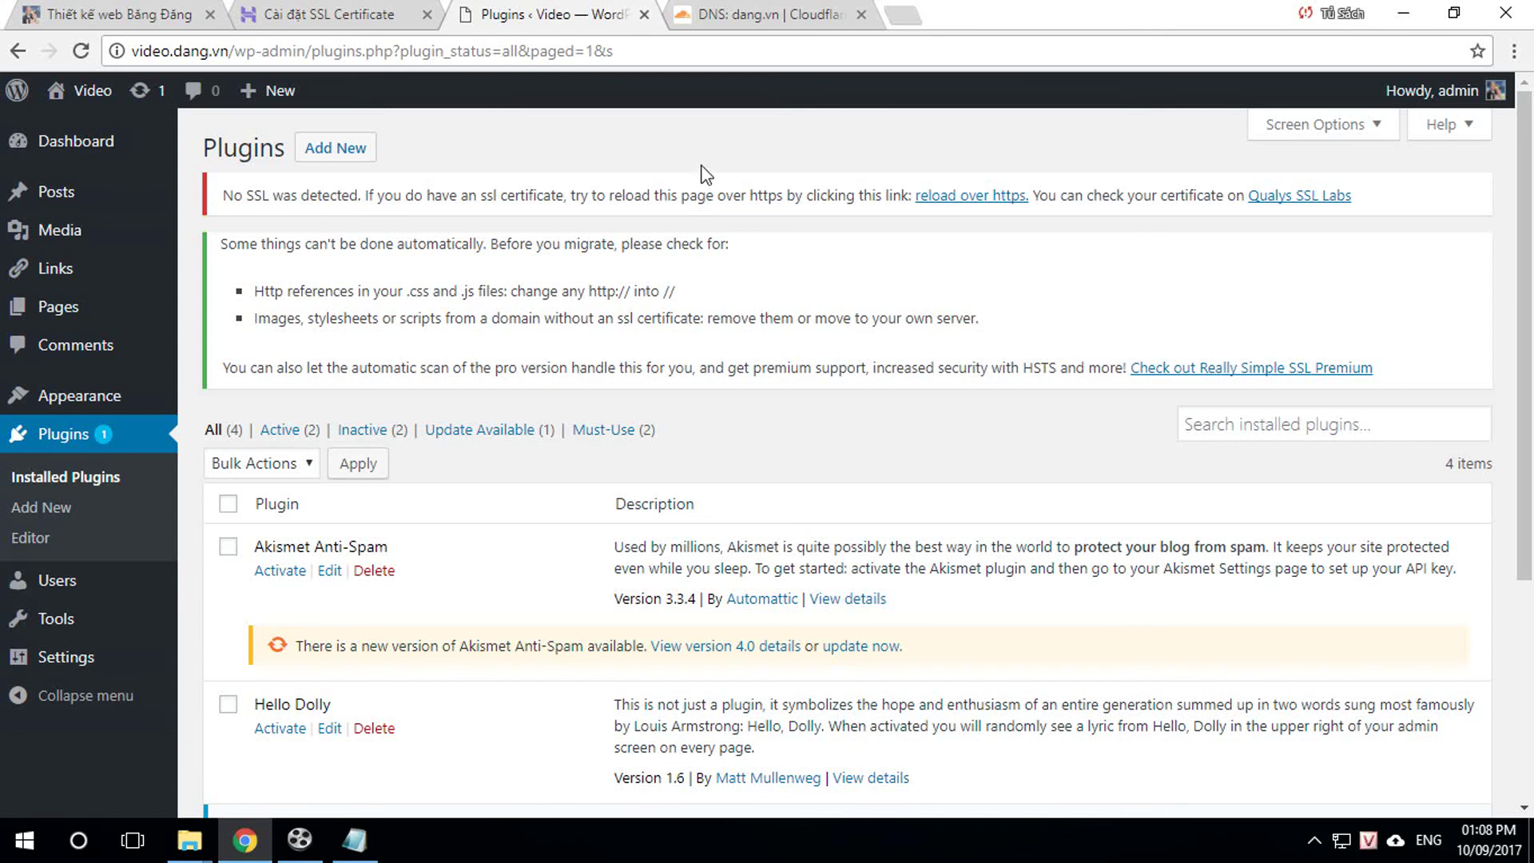
Step: Choose video.dang.vn as the Custom SSL domain and paste the private key into its field
click(333, 24)
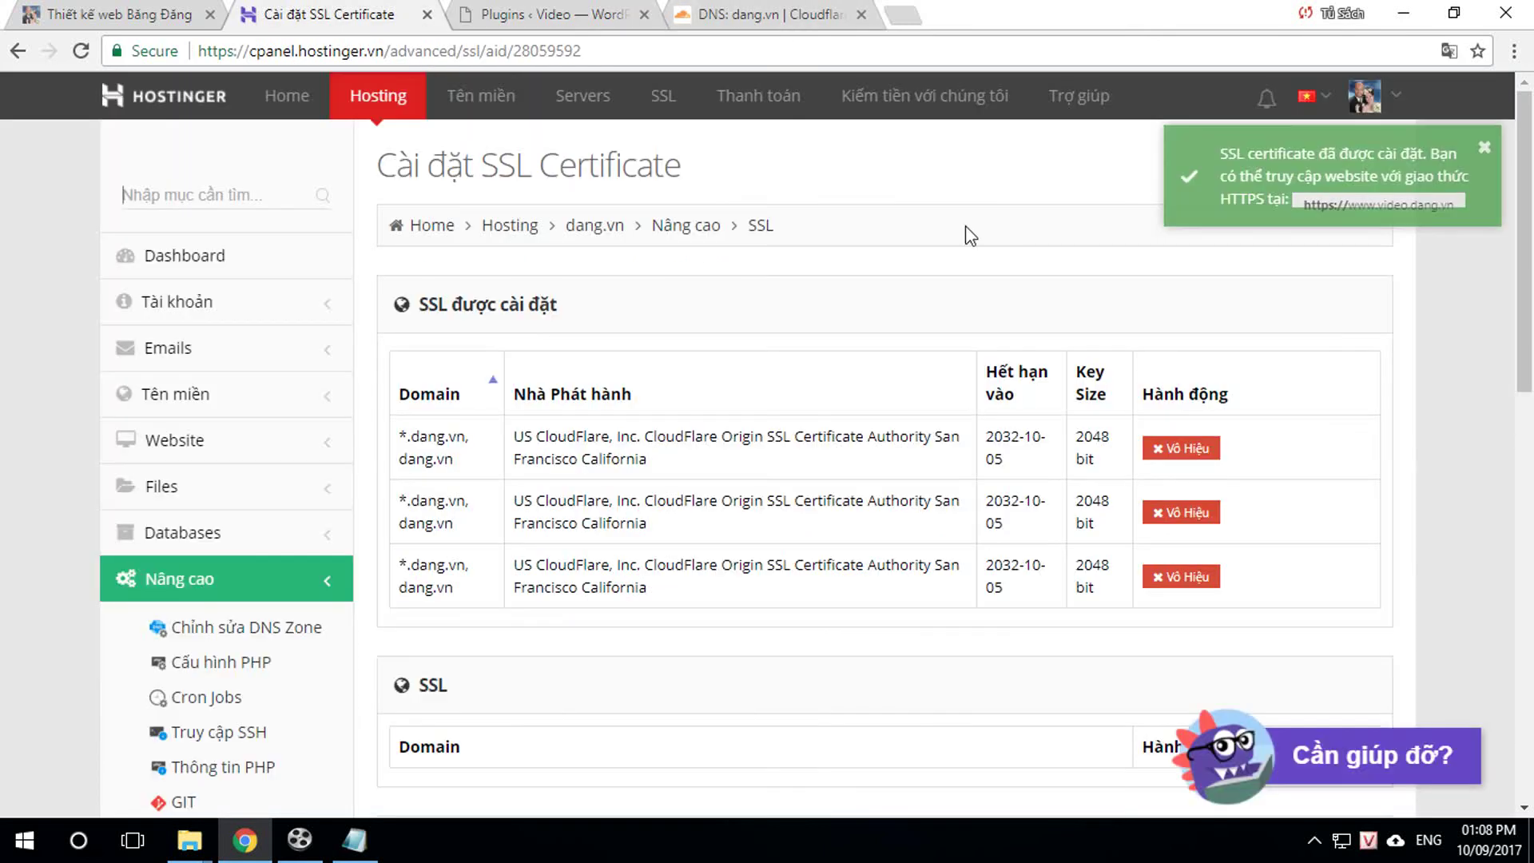
scroll(1239, 476, down, 6)
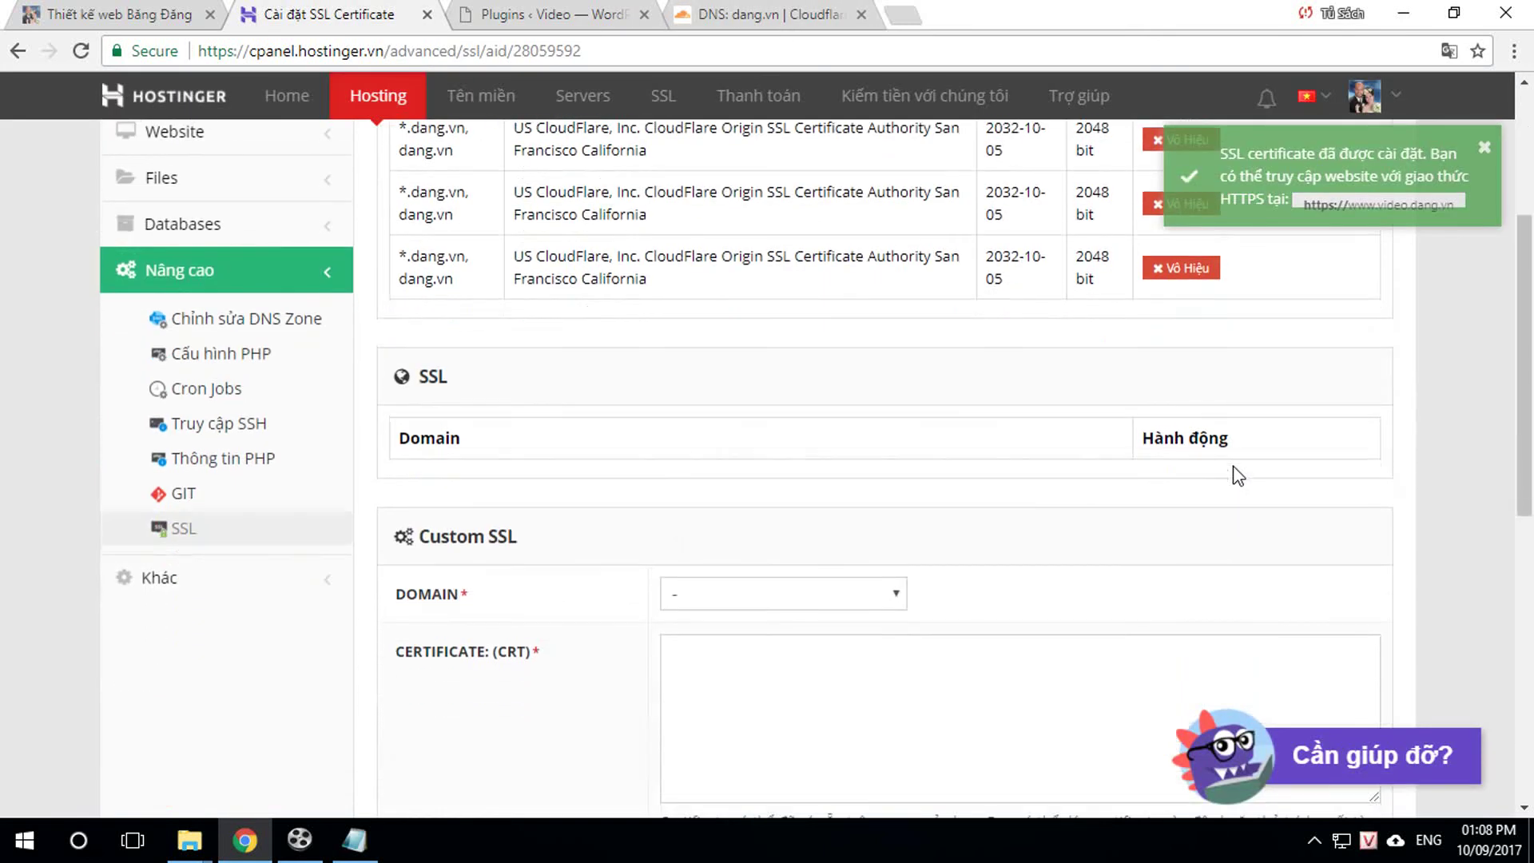
click(774, 414)
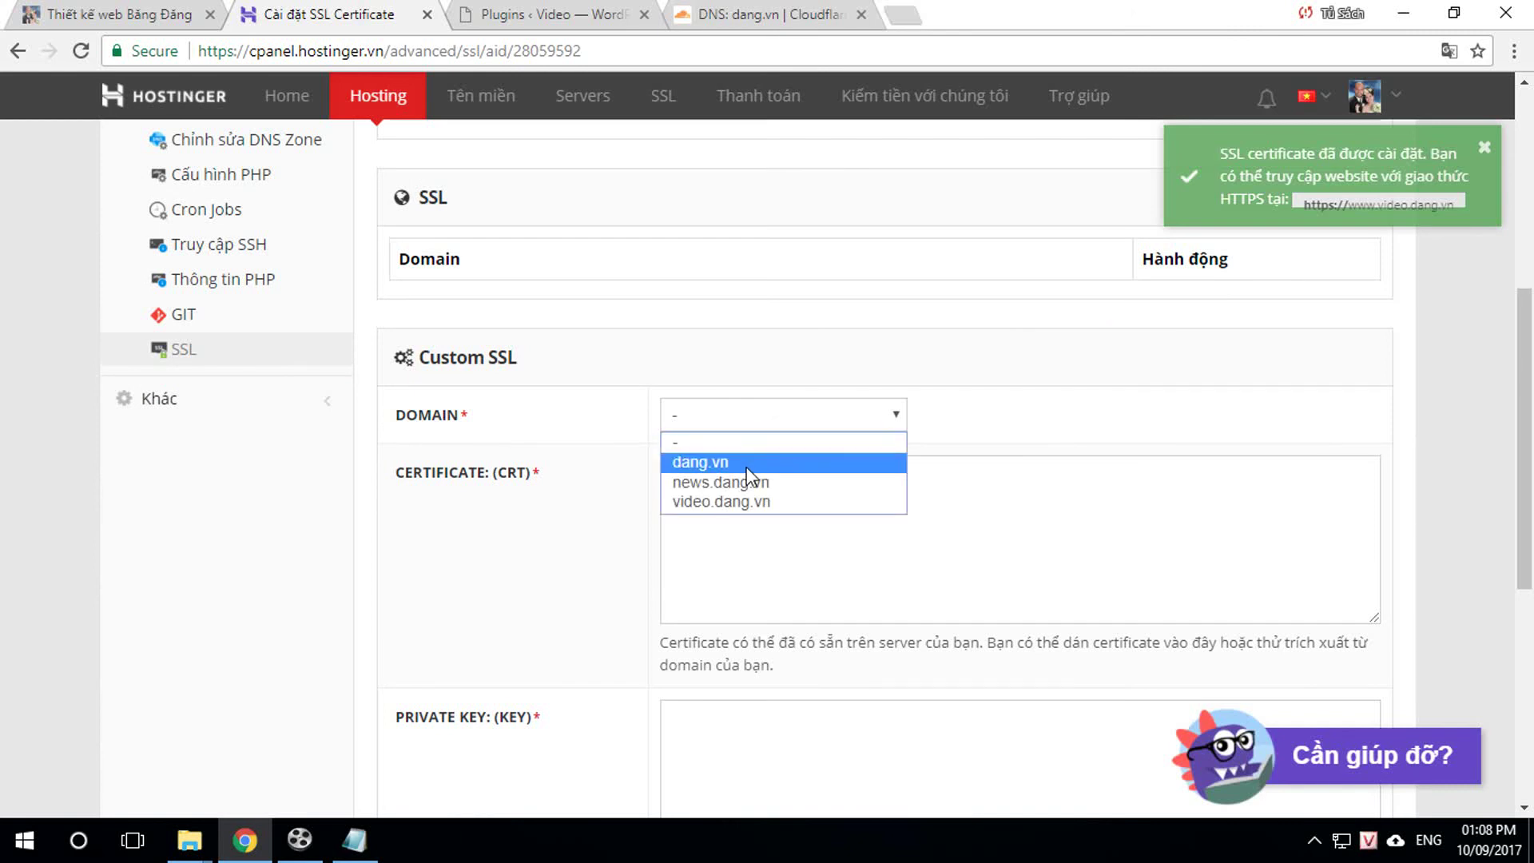
click(730, 502)
click(770, 490)
click(350, 842)
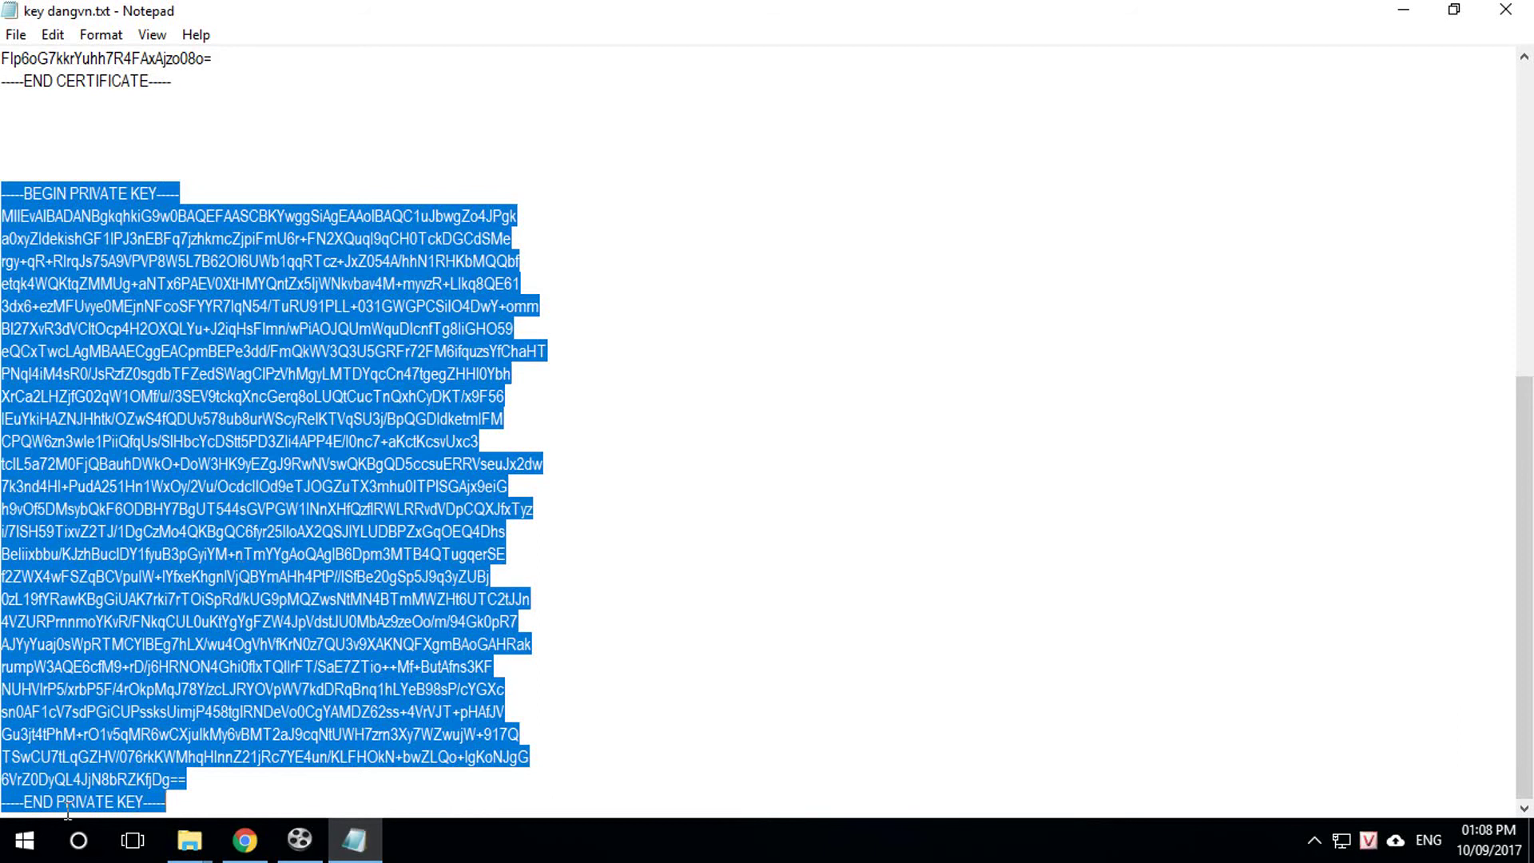
click(189, 840)
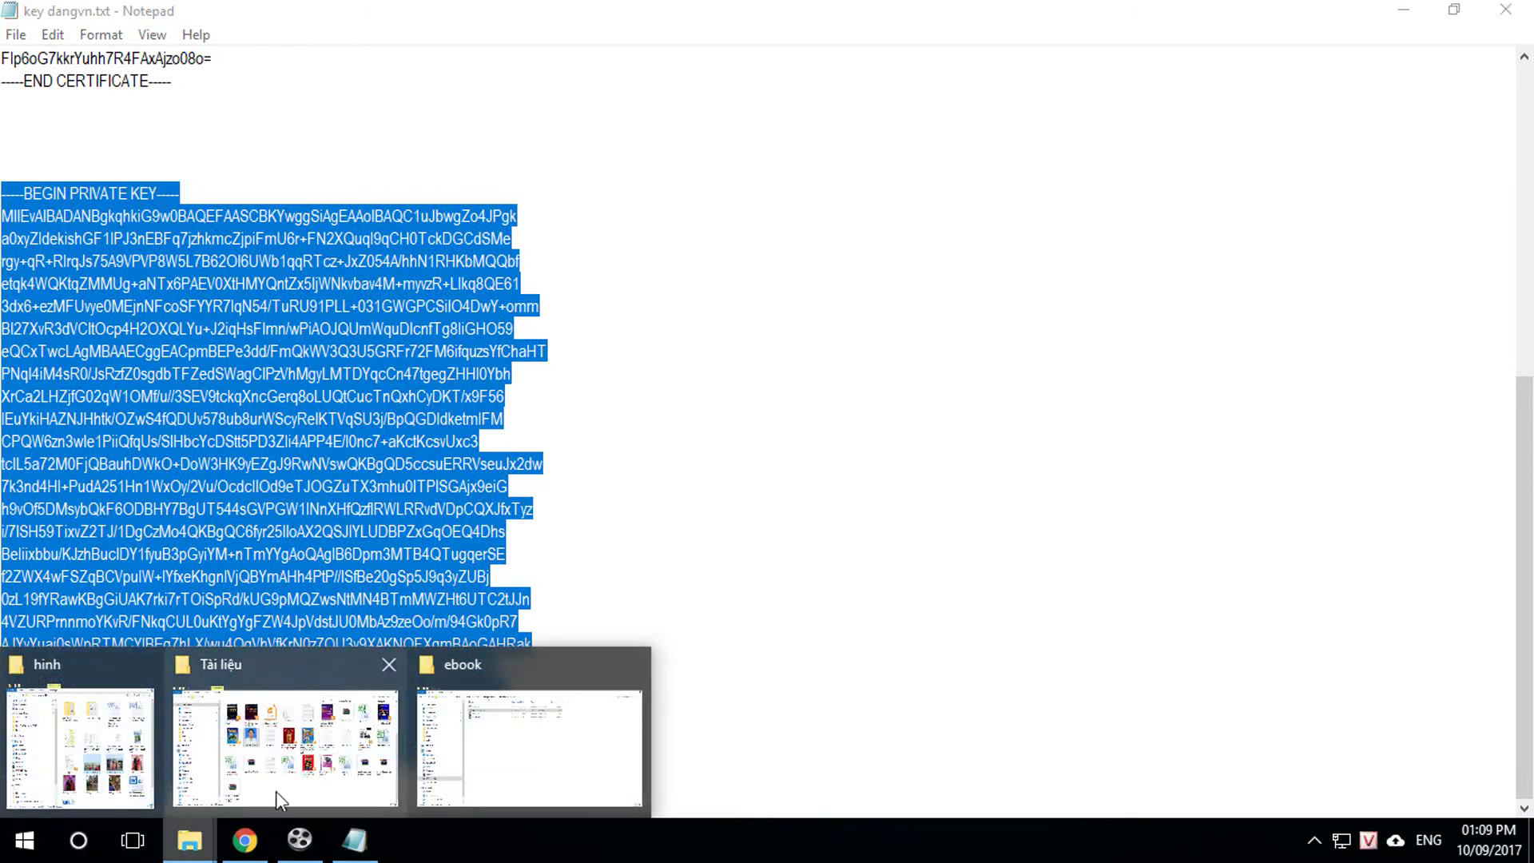
click(245, 841)
scroll(781, 703, down, 2)
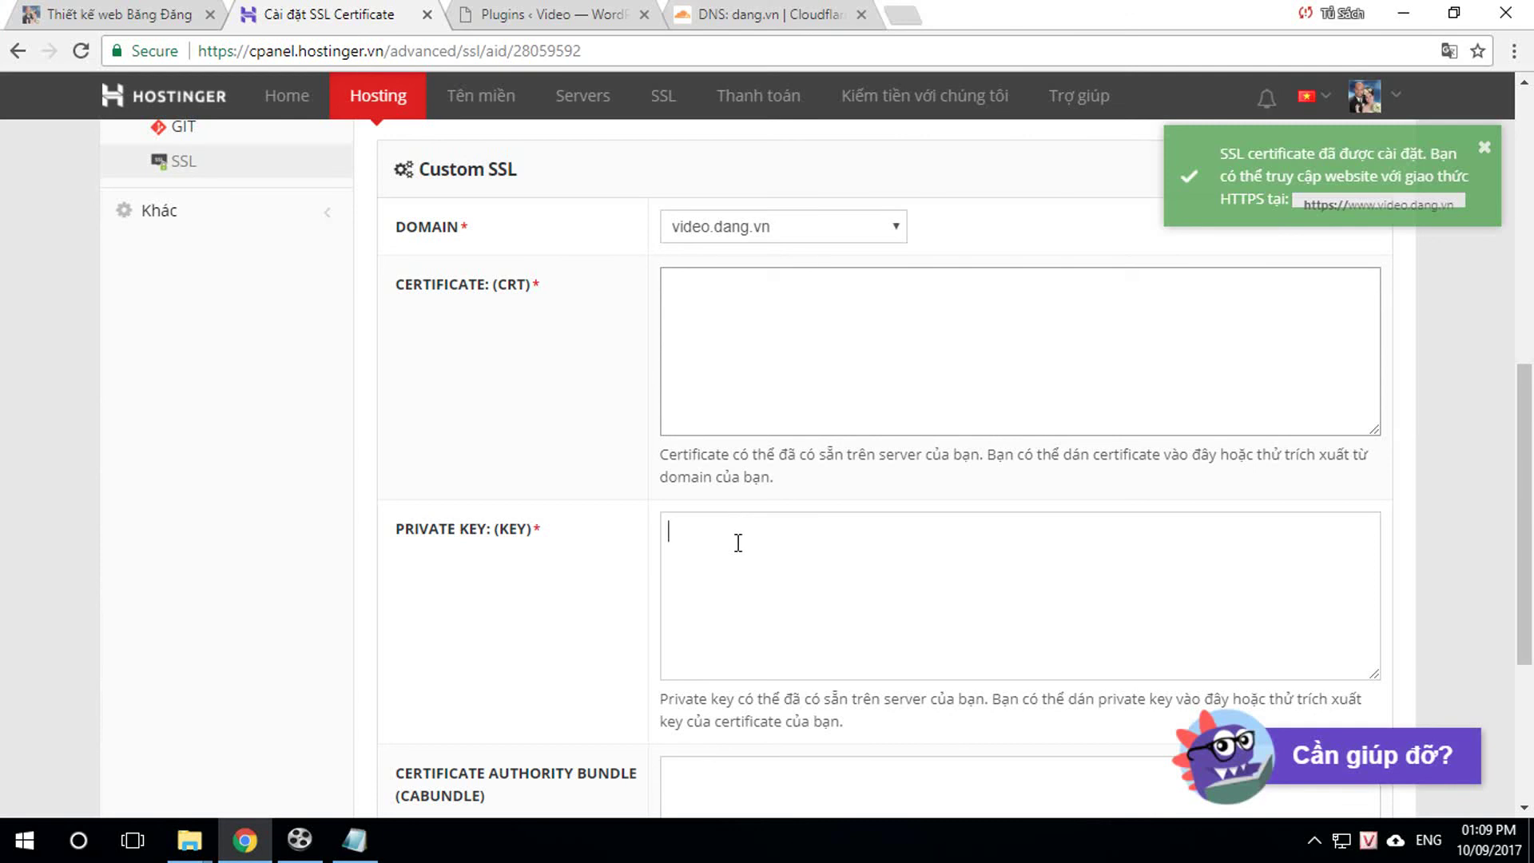
key(ctrl+v)
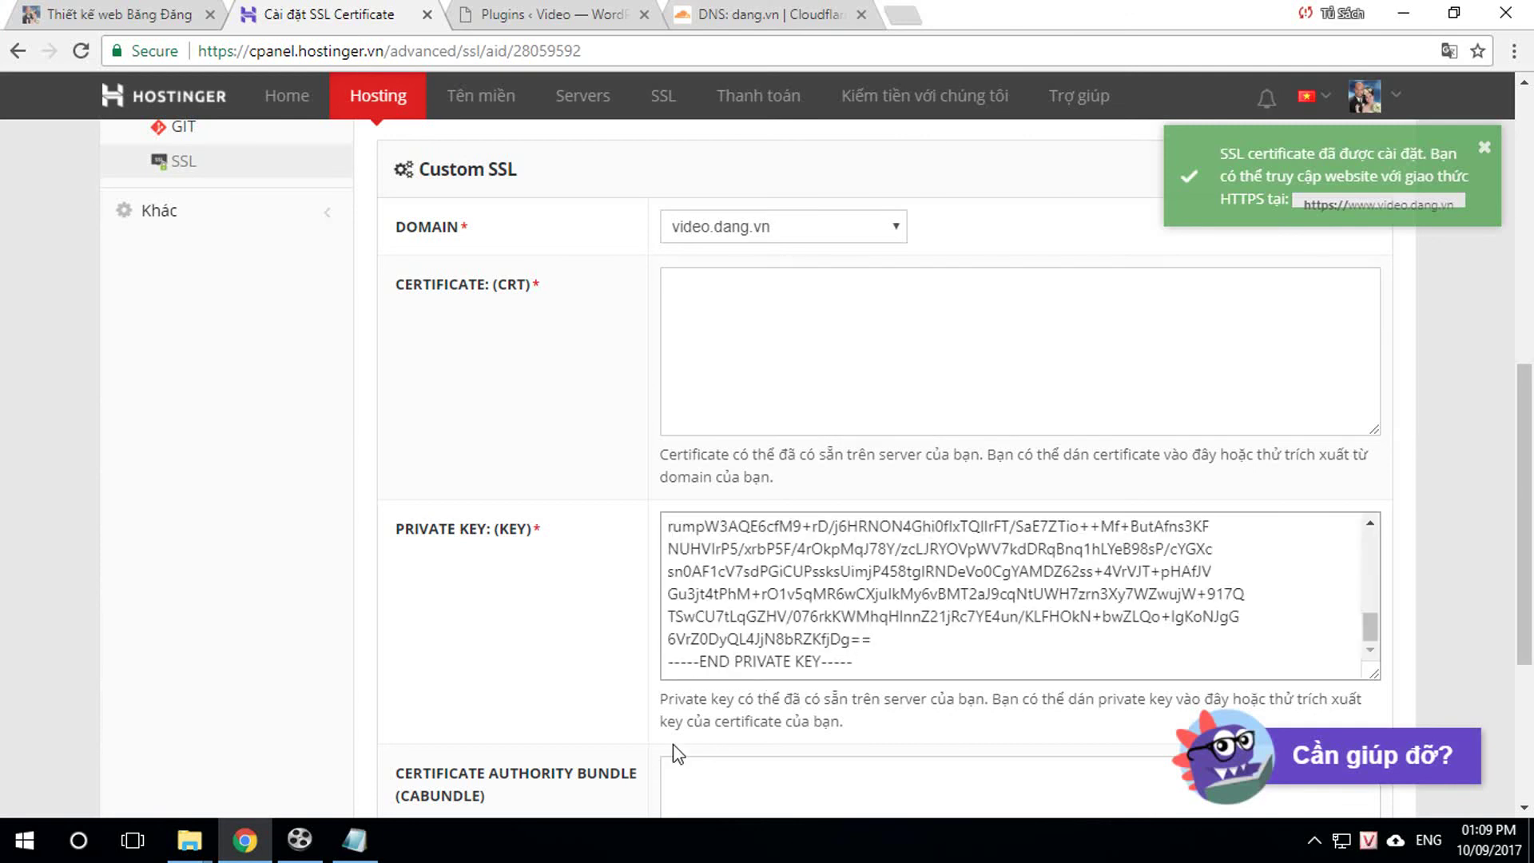
Step: Copy the certificate from Notepad into the CRT field and install the custom SSL
click(354, 841)
scroll(347, 557, up, 5)
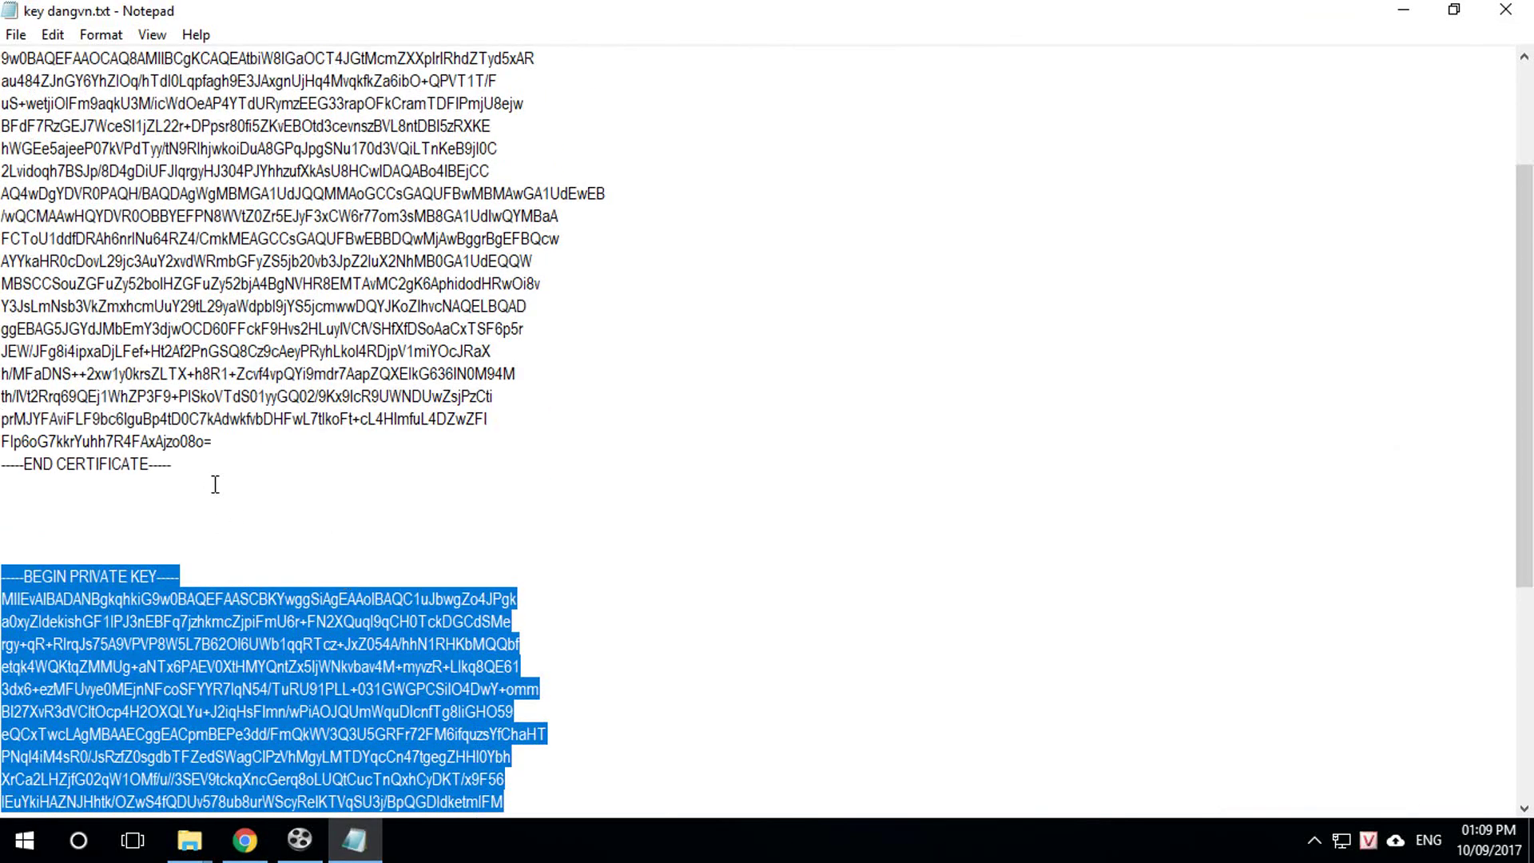
drag(185, 477, 3, 4)
right_click(67, 143)
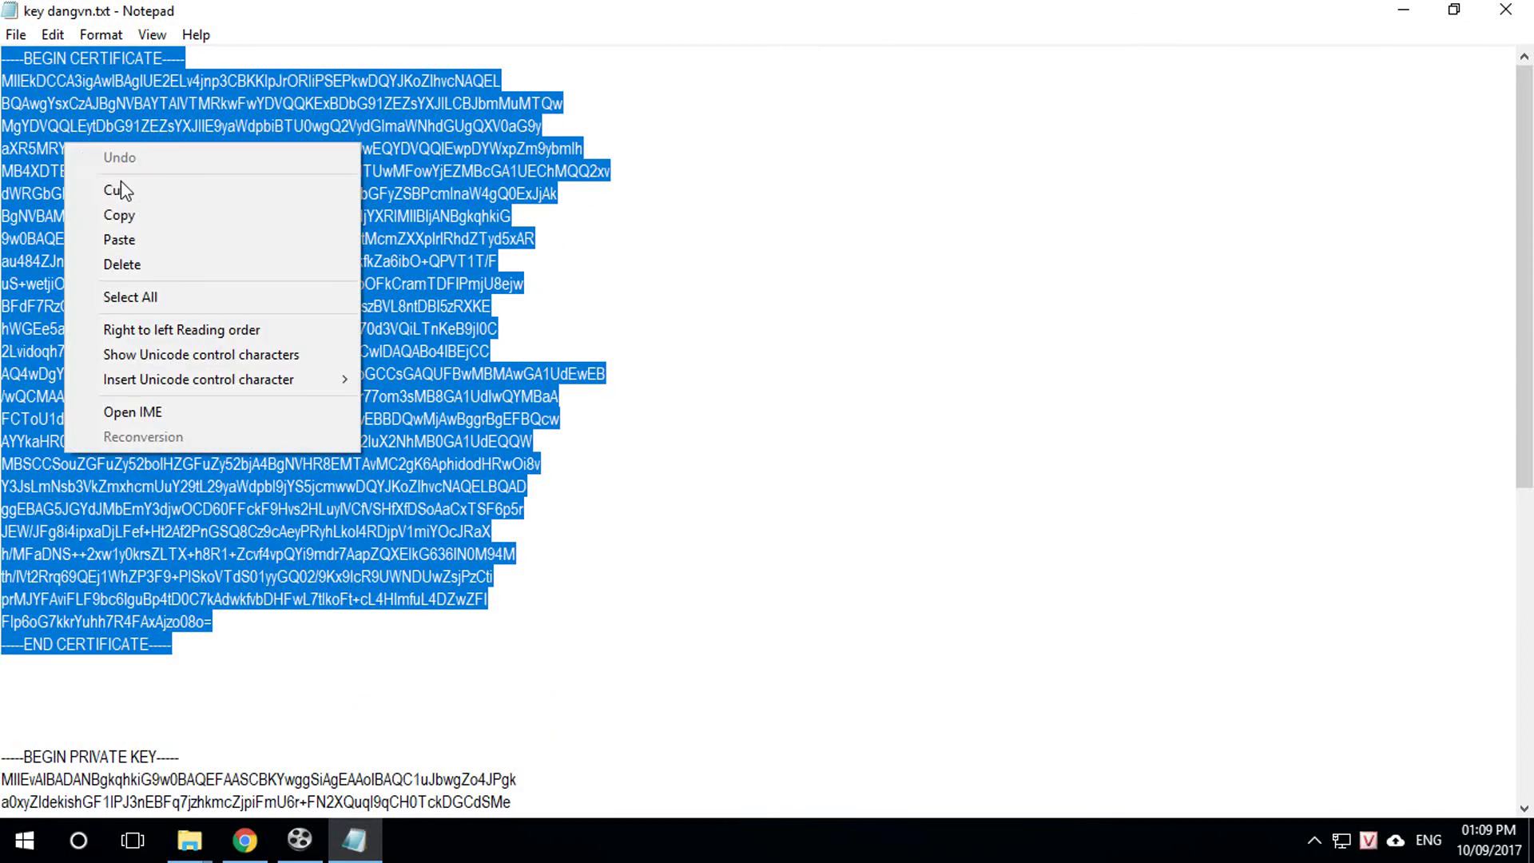
click(142, 219)
click(245, 840)
click(764, 314)
key(ctrl+v)
scroll(945, 499, down, 4)
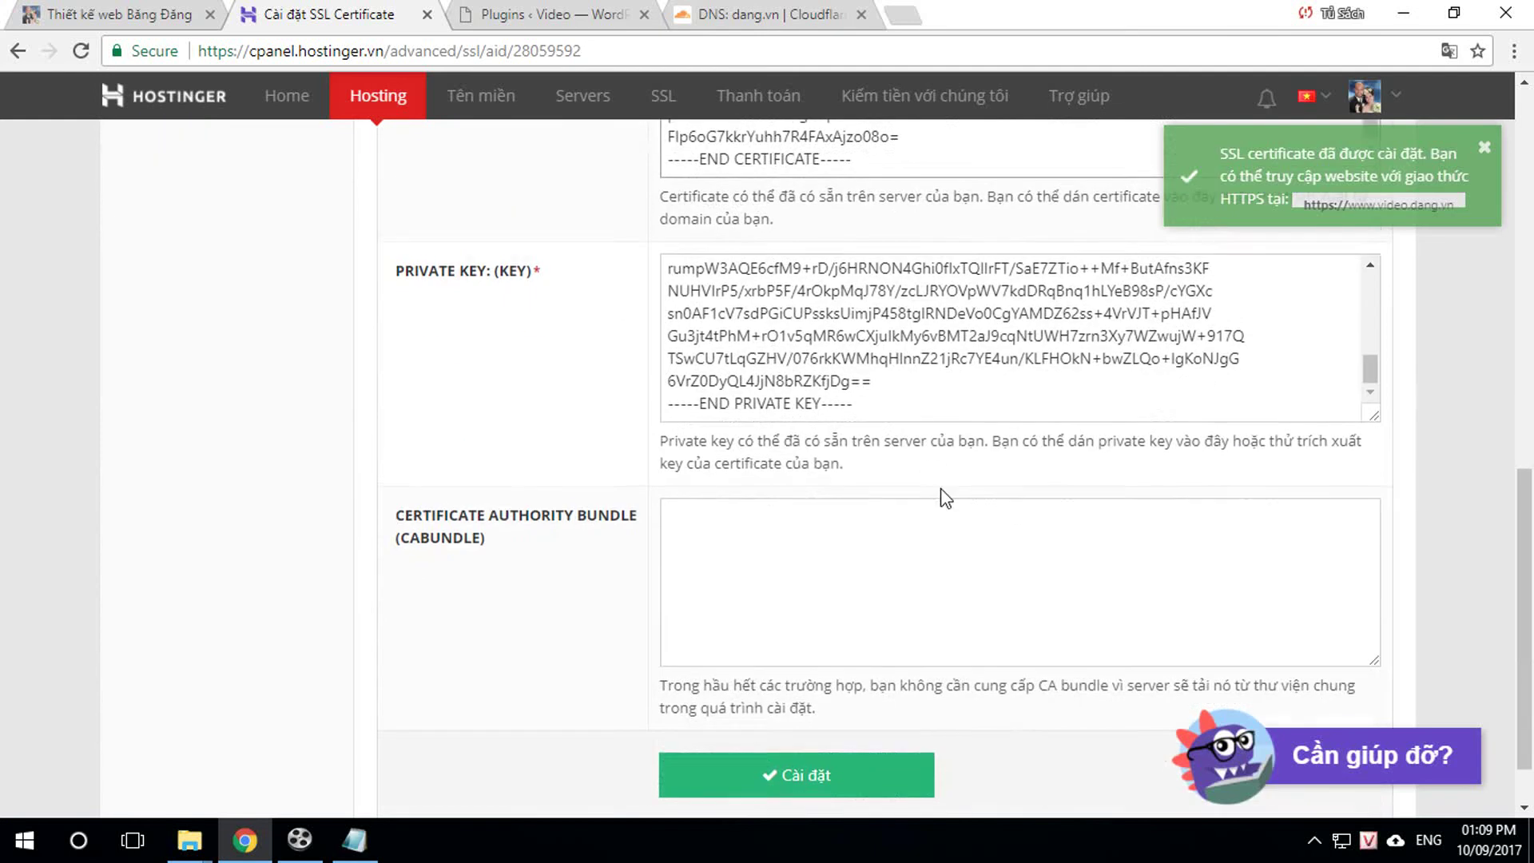
click(731, 697)
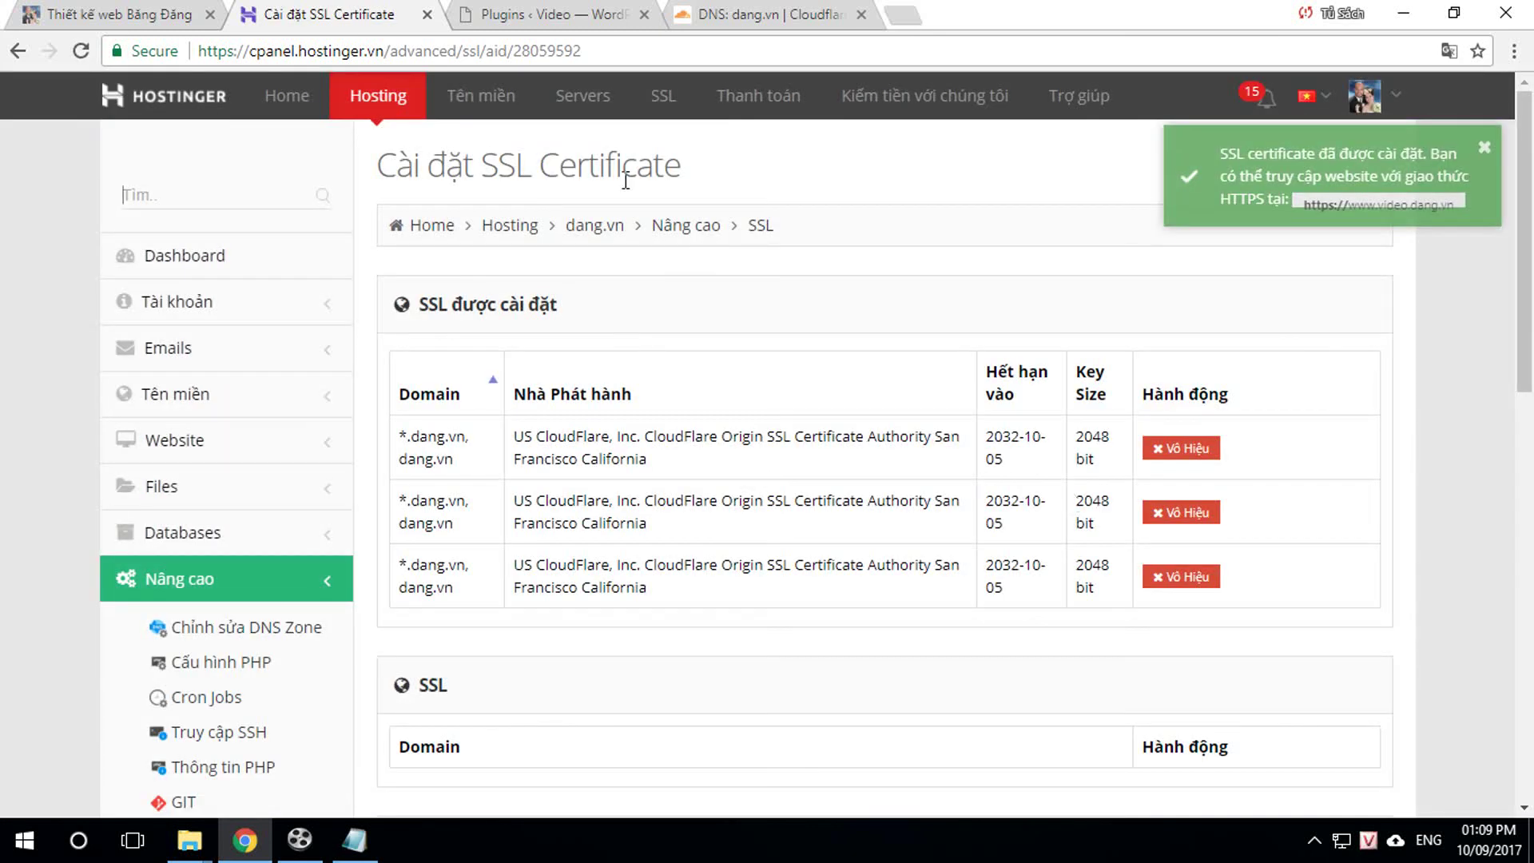
Step: Reload the video.dang.vn Plugins page twice; it still reports no SSL detected
click(551, 14)
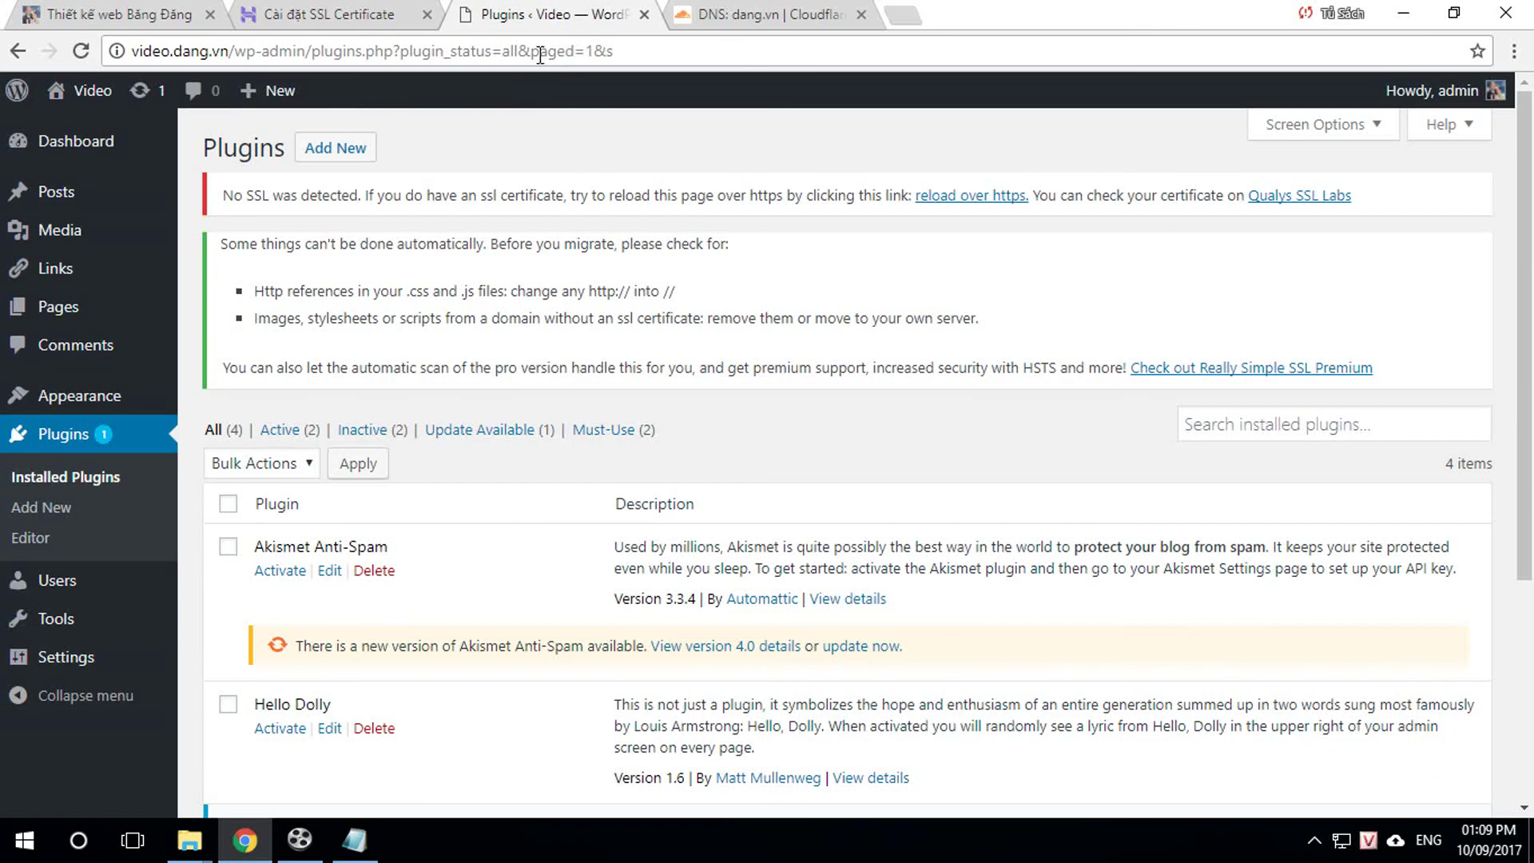
click(81, 50)
click(81, 50)
Step: Open news.dang.vn in a new tab to confirm it loads over HTTPS
click(903, 15)
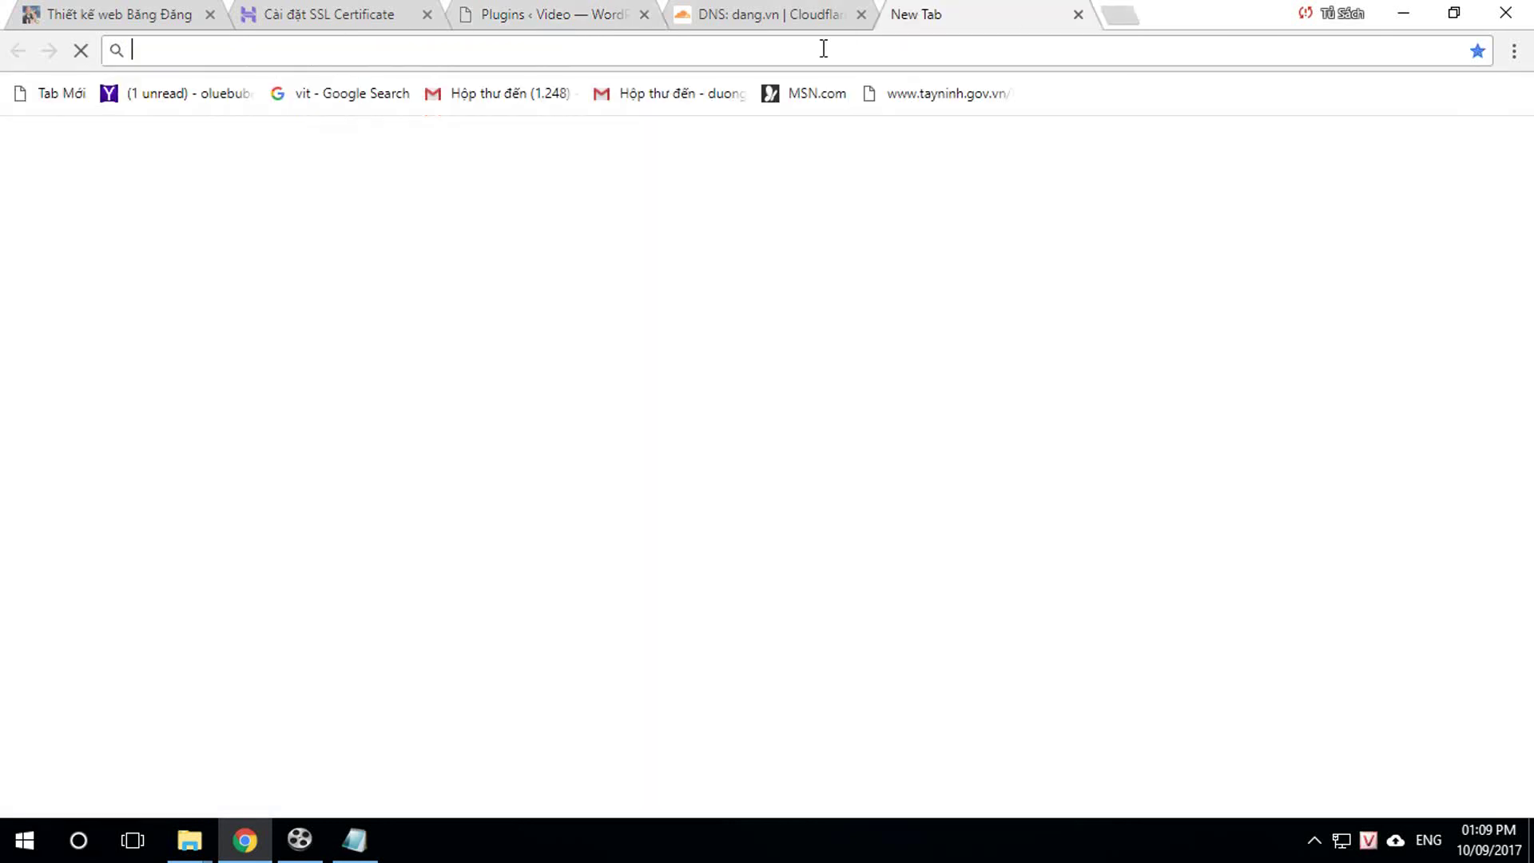
text(news.zing.vn)
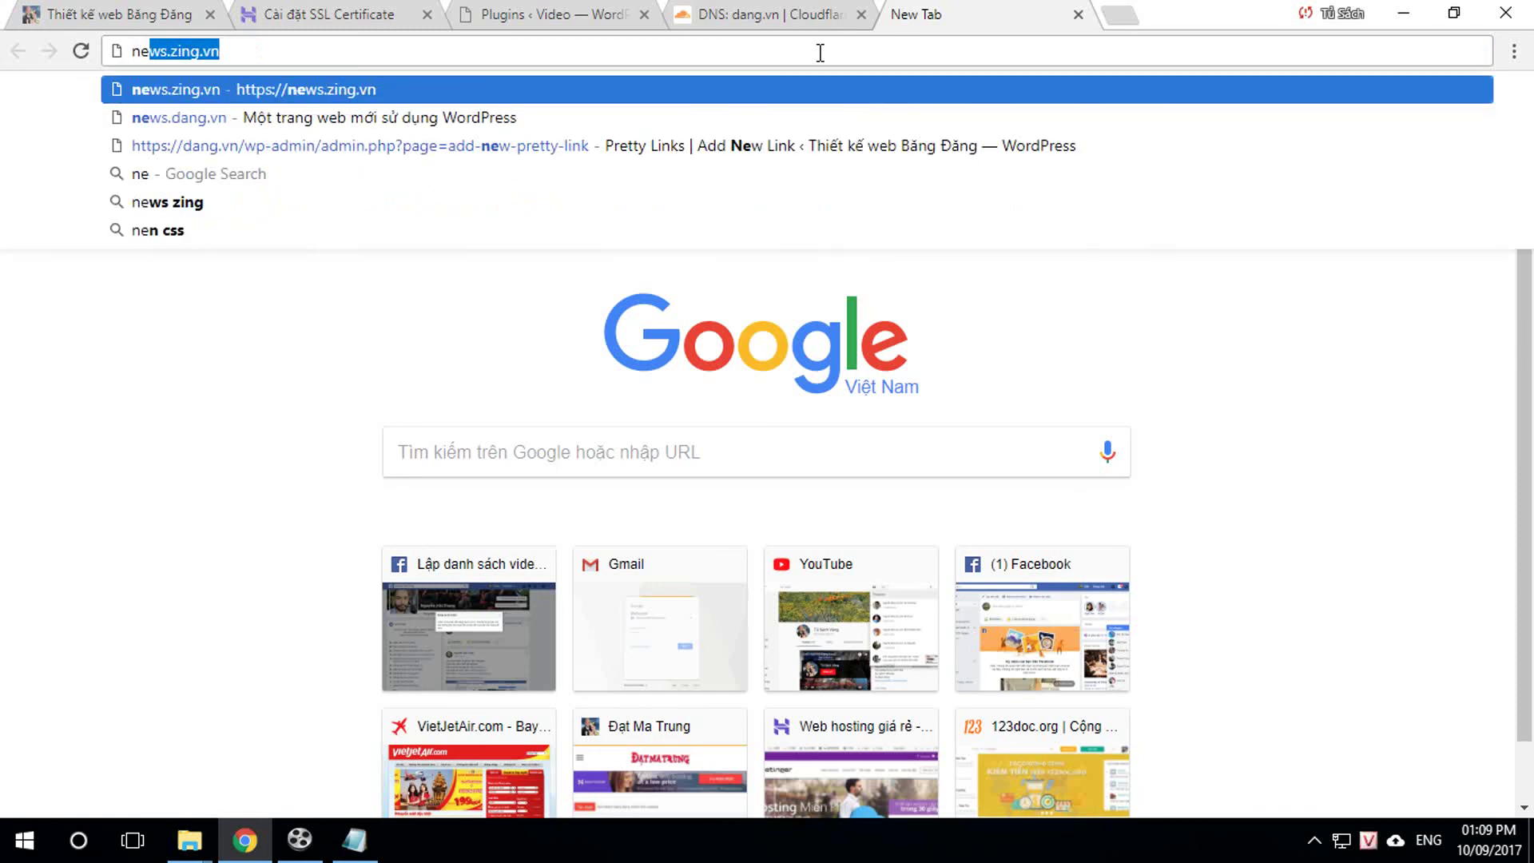
click(161, 121)
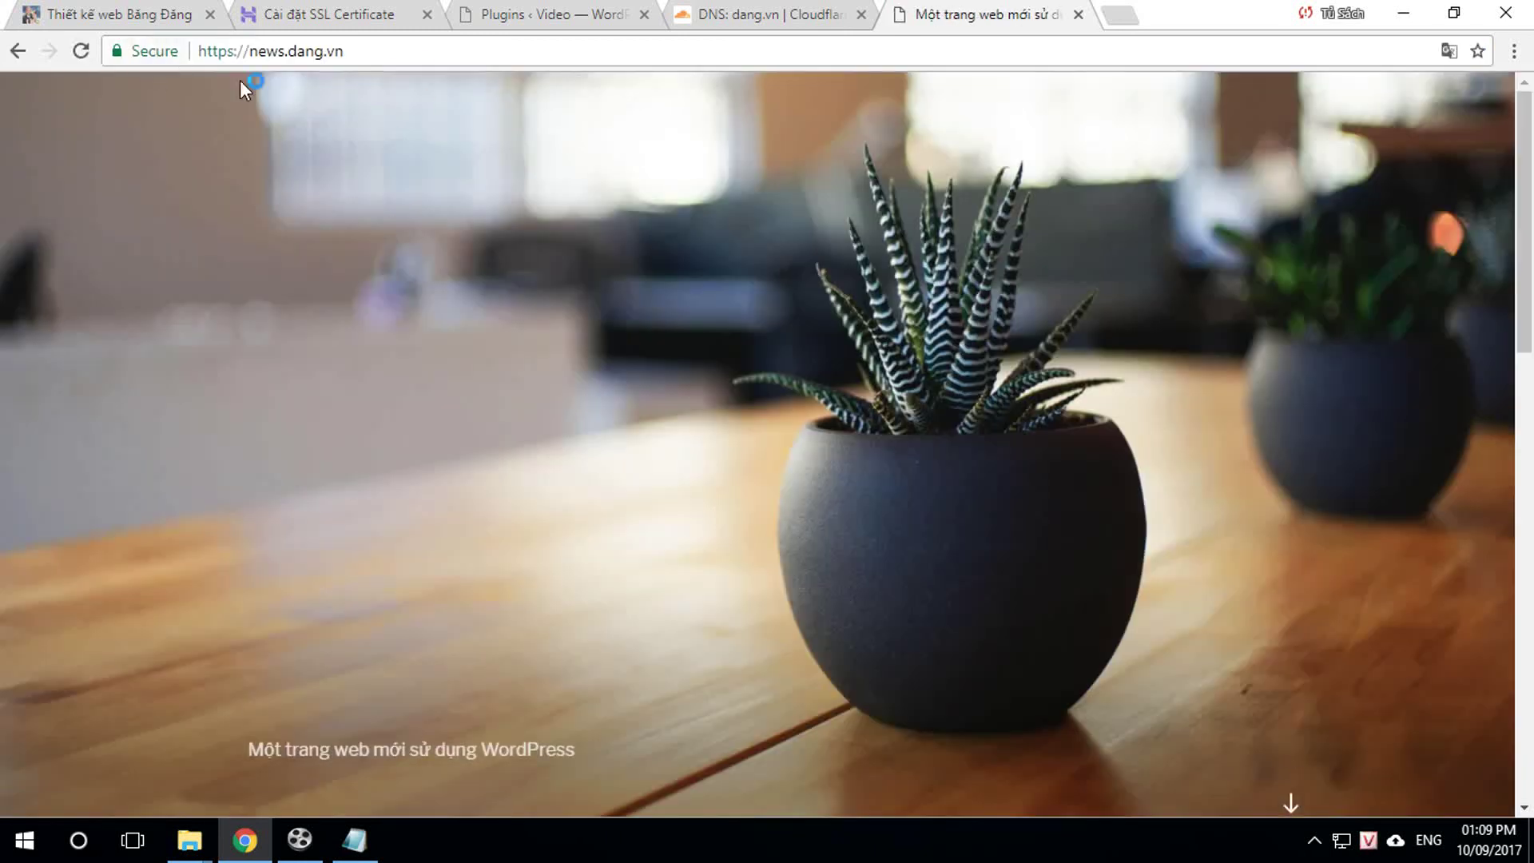
Step: Return to the video.dang.vn Plugins page and reload it
click(361, 18)
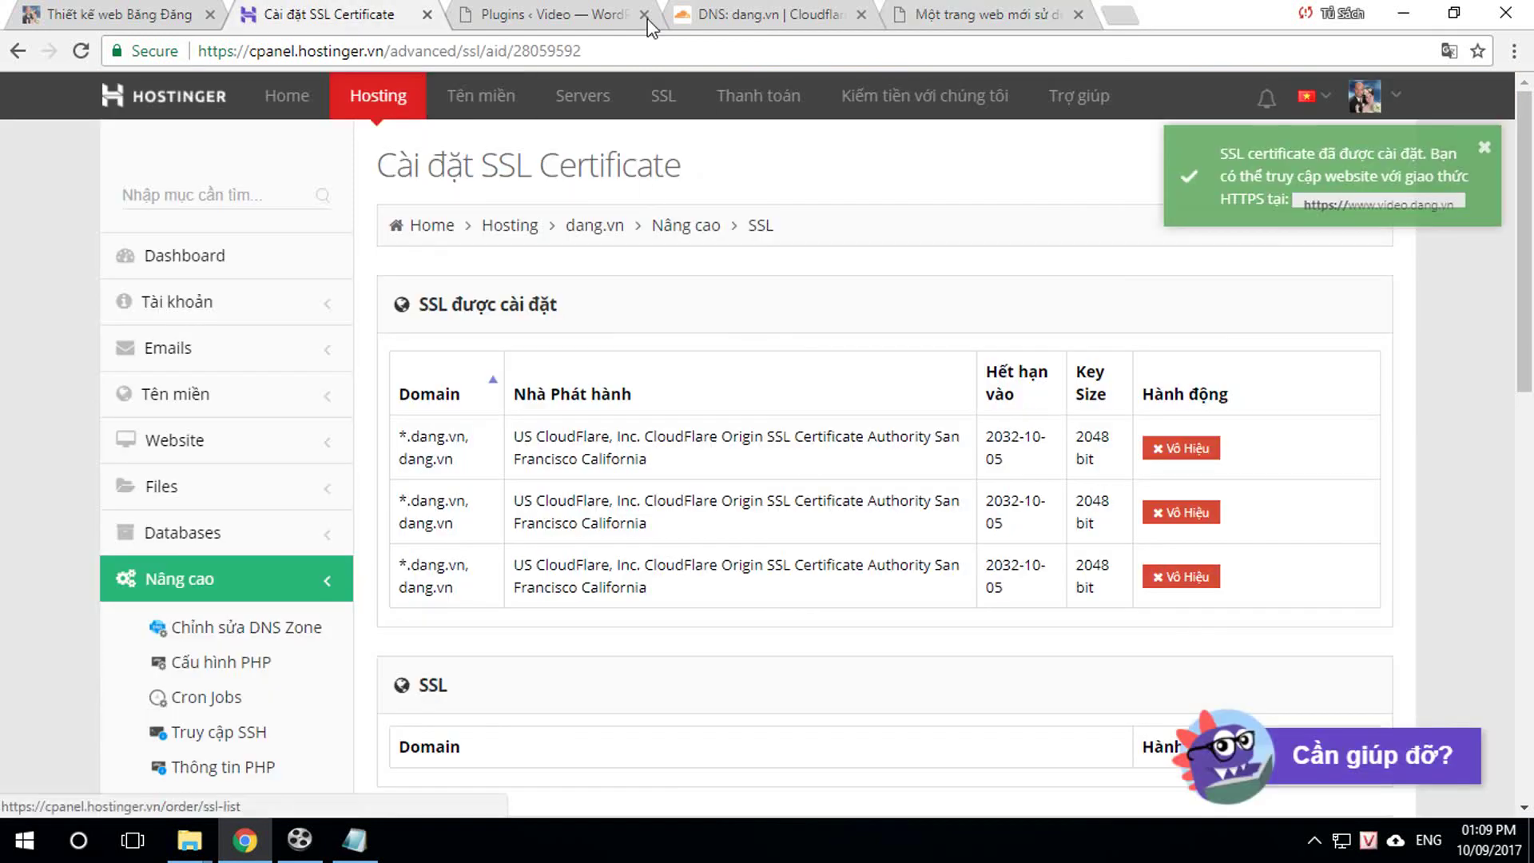
click(550, 16)
click(81, 51)
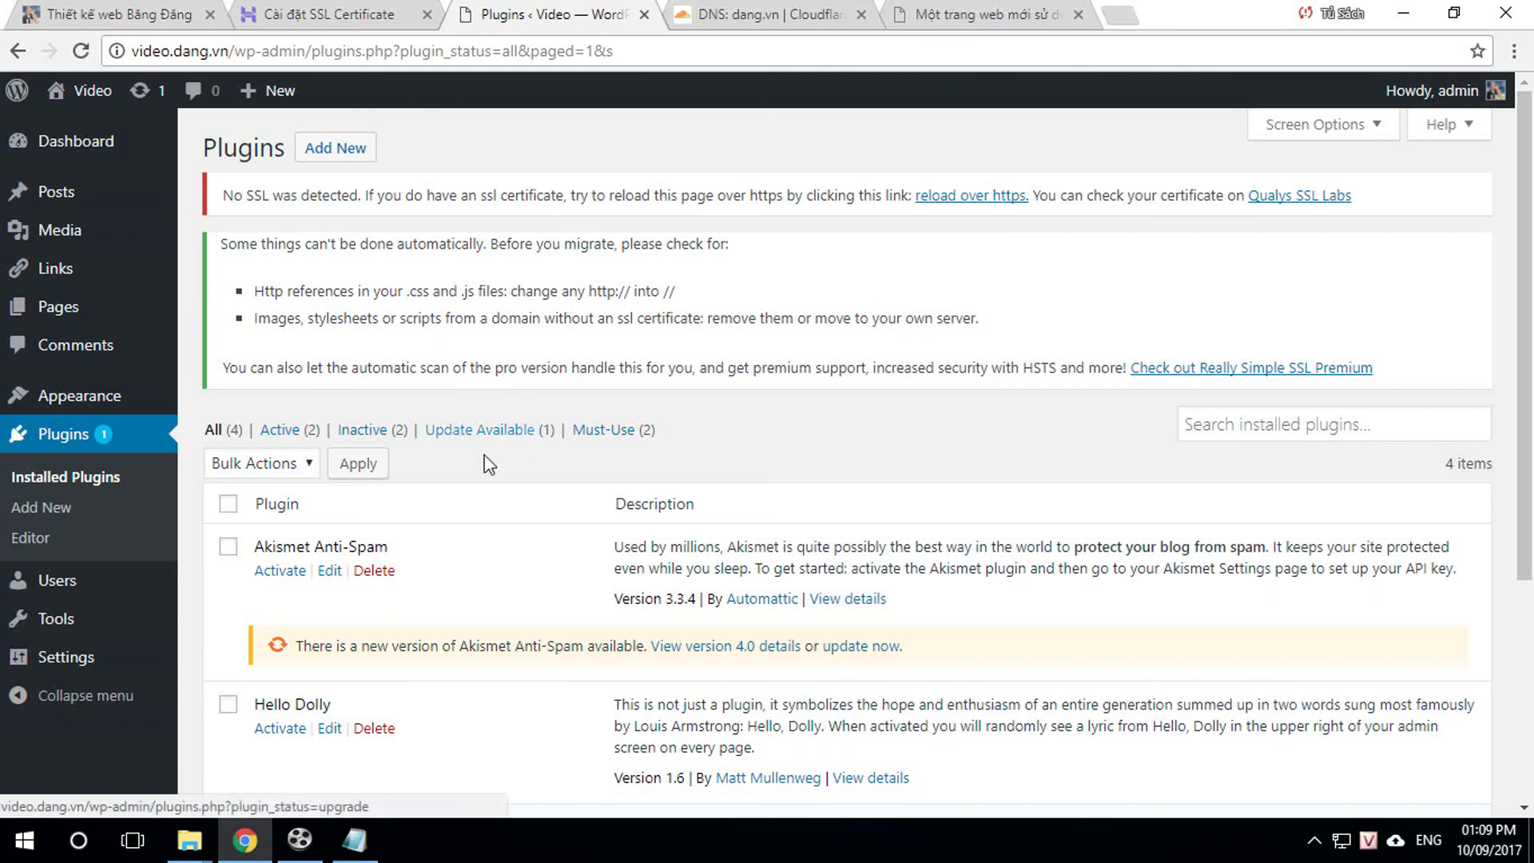
Step: Deactivate and reactivate Really Simple SSL, dismiss the activation notice and reload Plugins
scroll(456, 567, down, 2)
scroll(471, 576, down, 3)
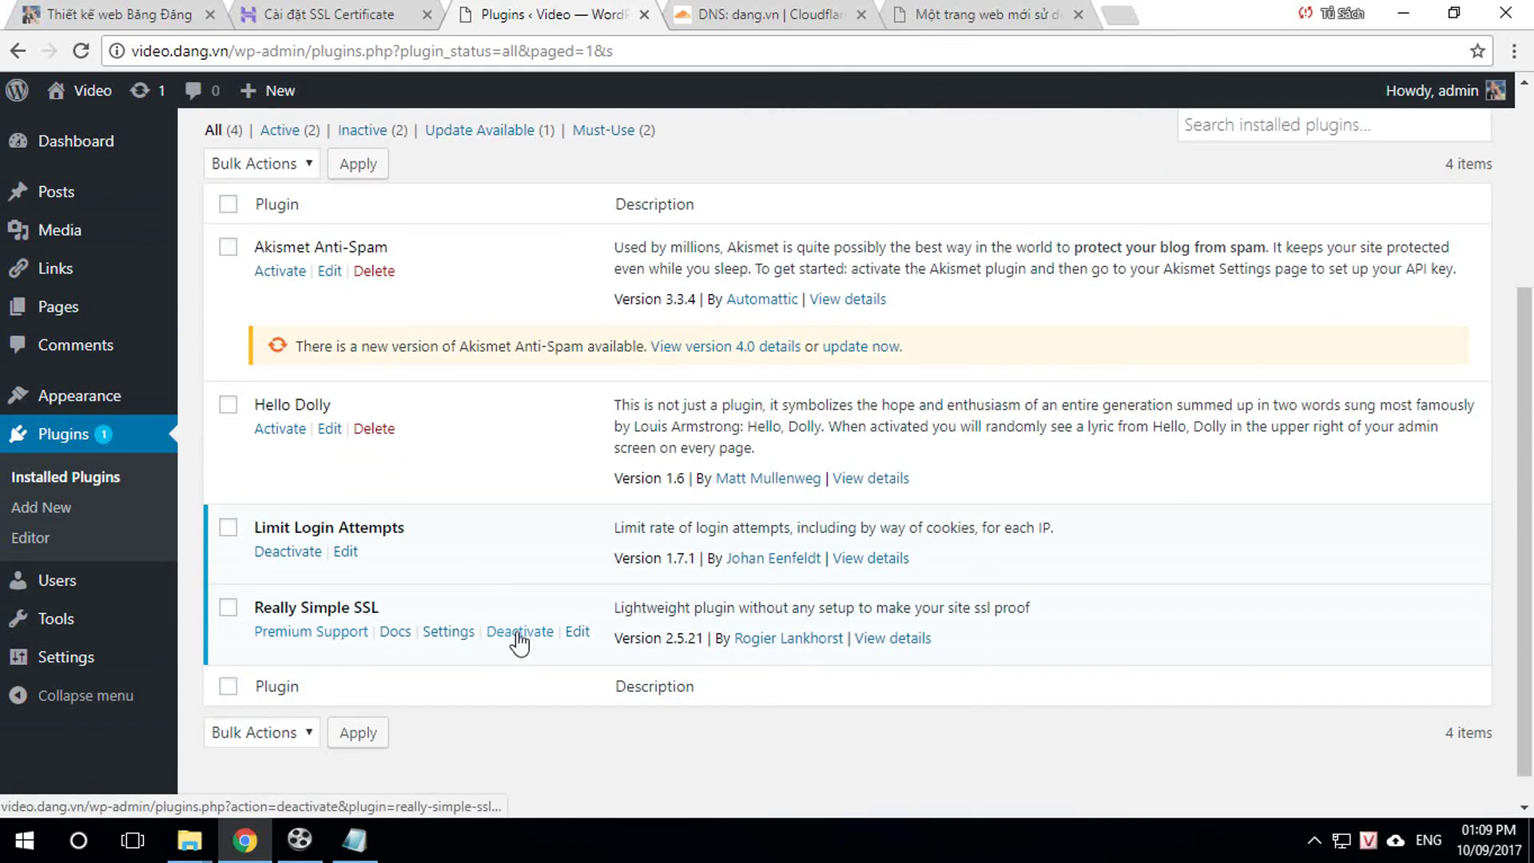
click(520, 632)
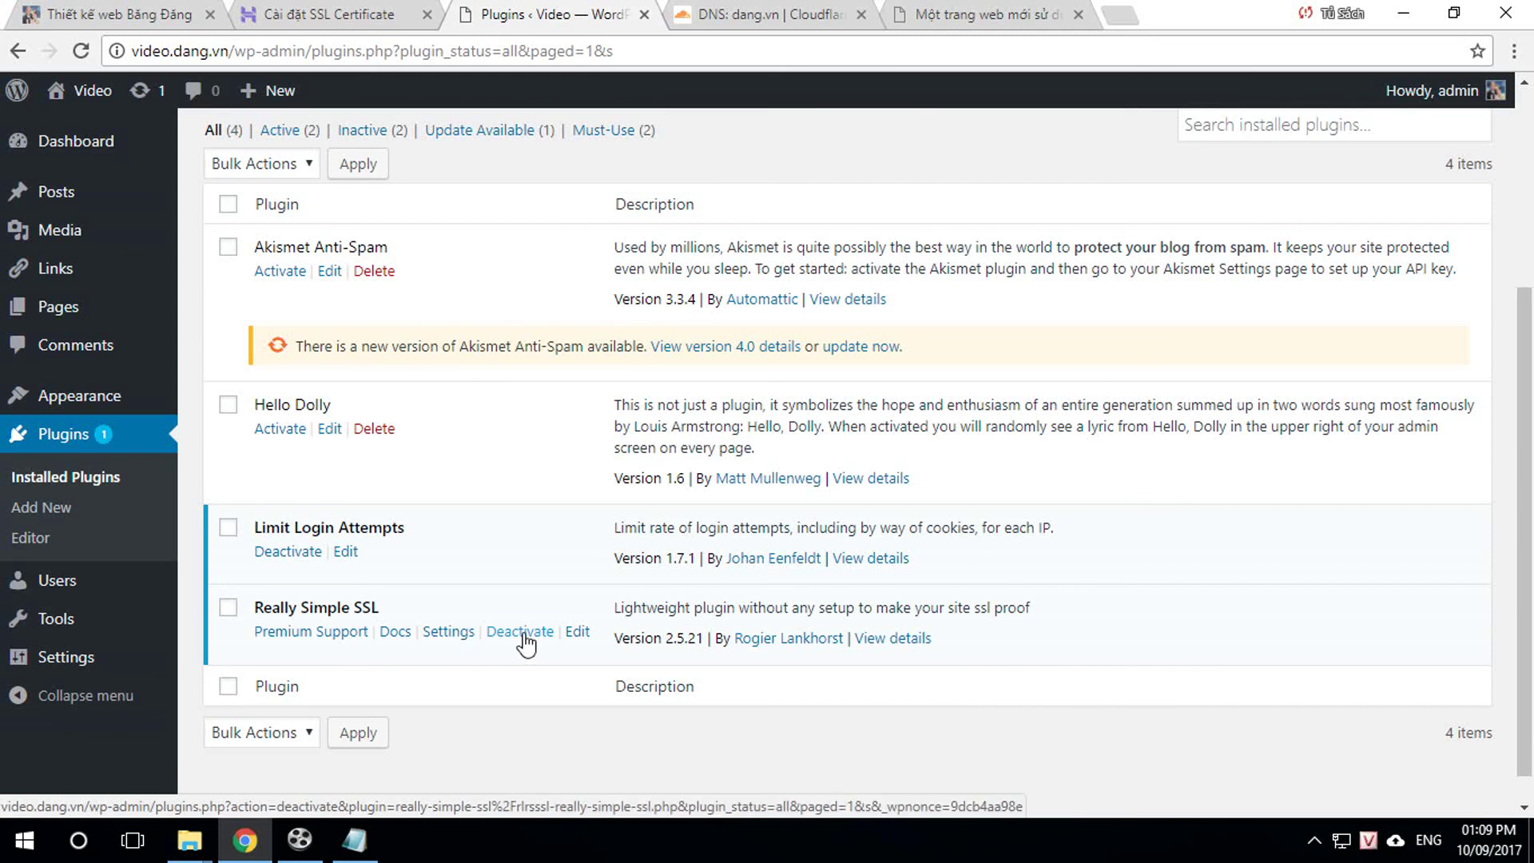
scroll(504, 641, down, 3)
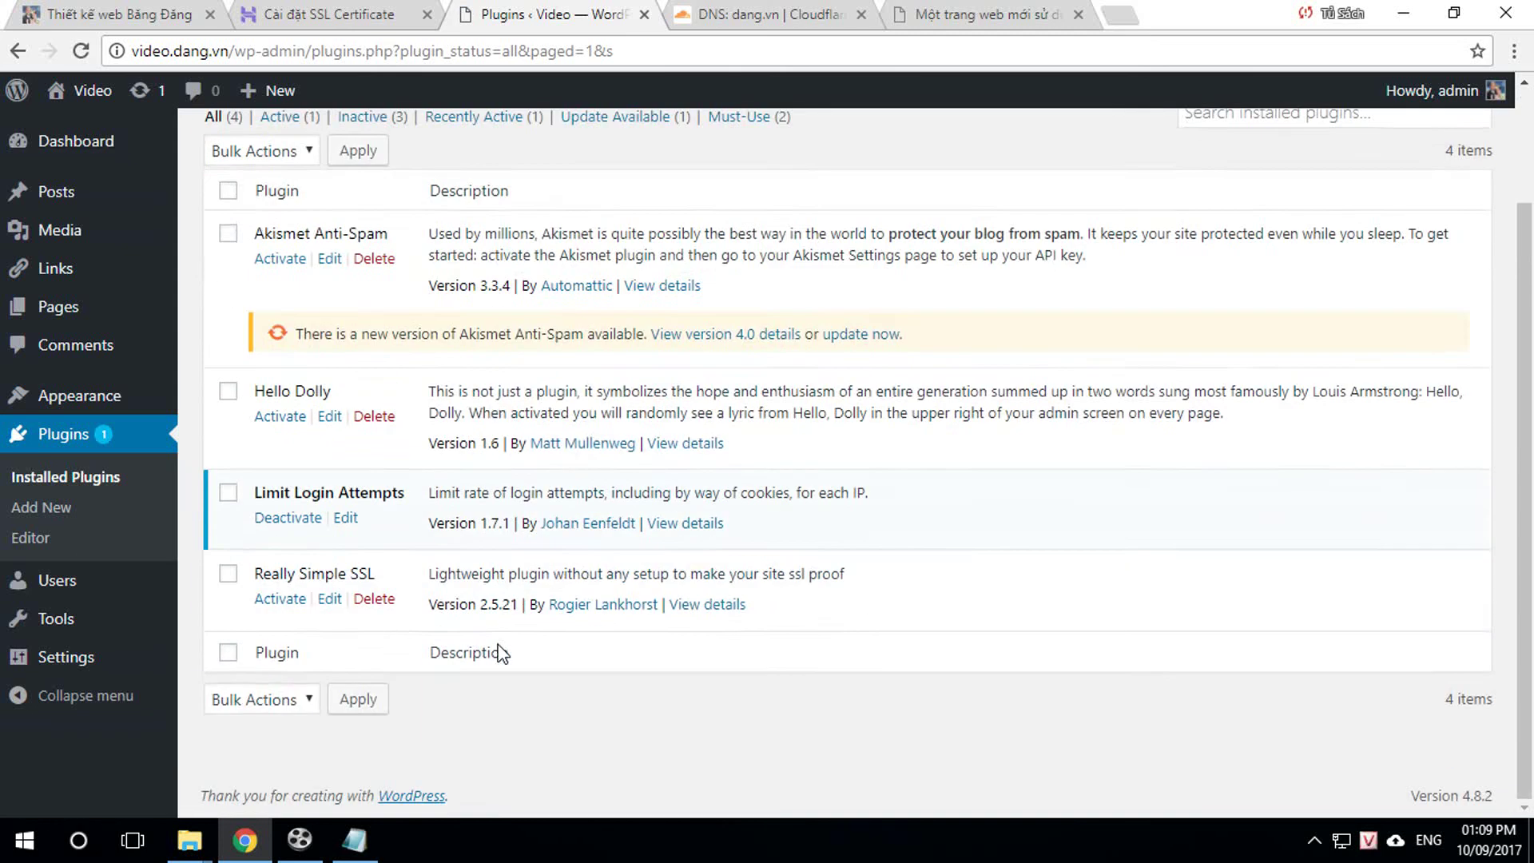
click(276, 606)
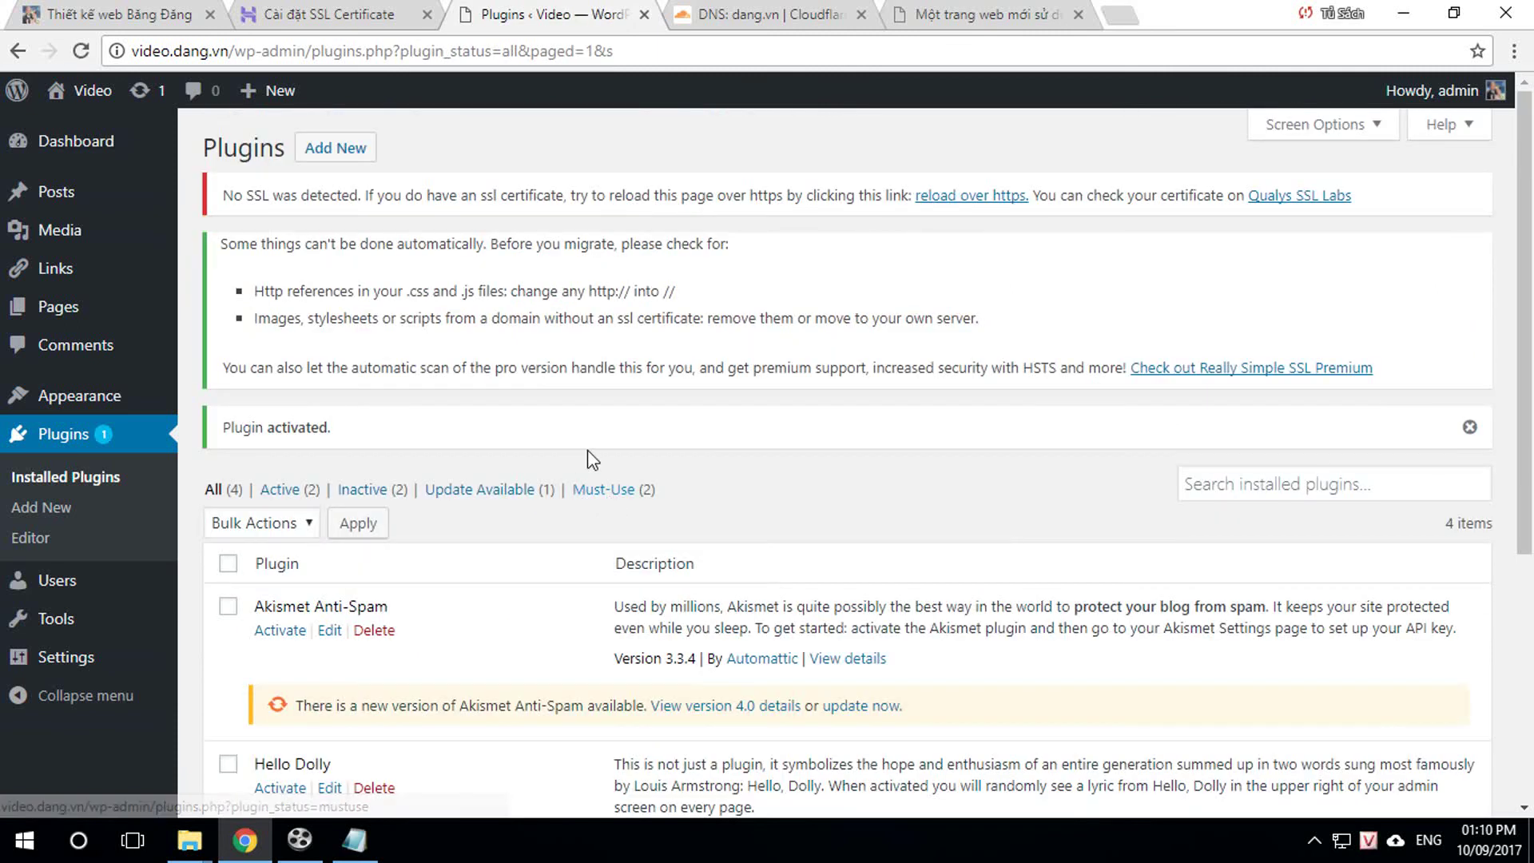
click(1468, 428)
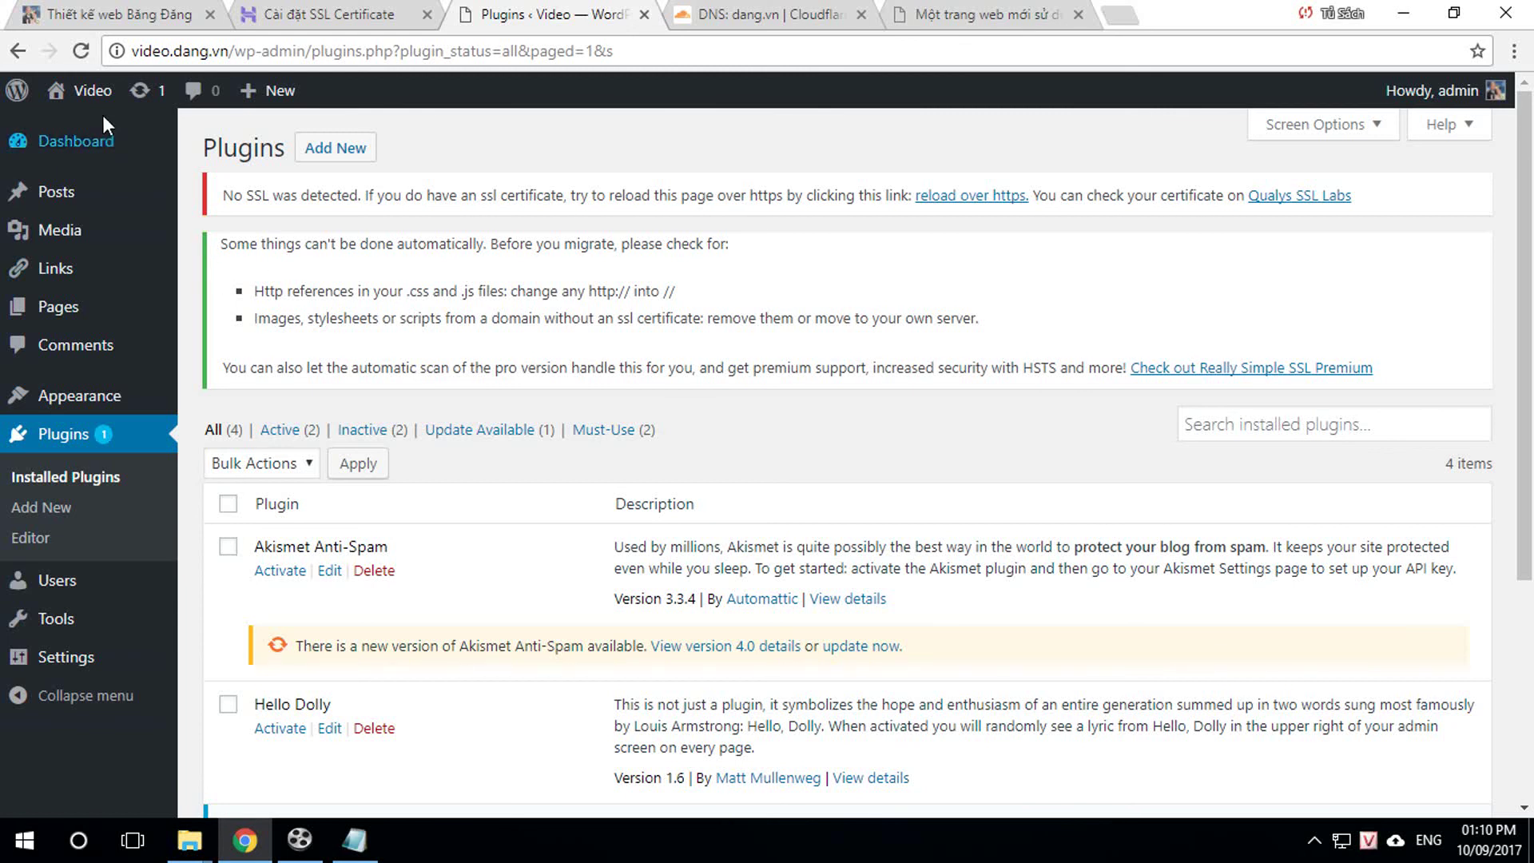
click(81, 51)
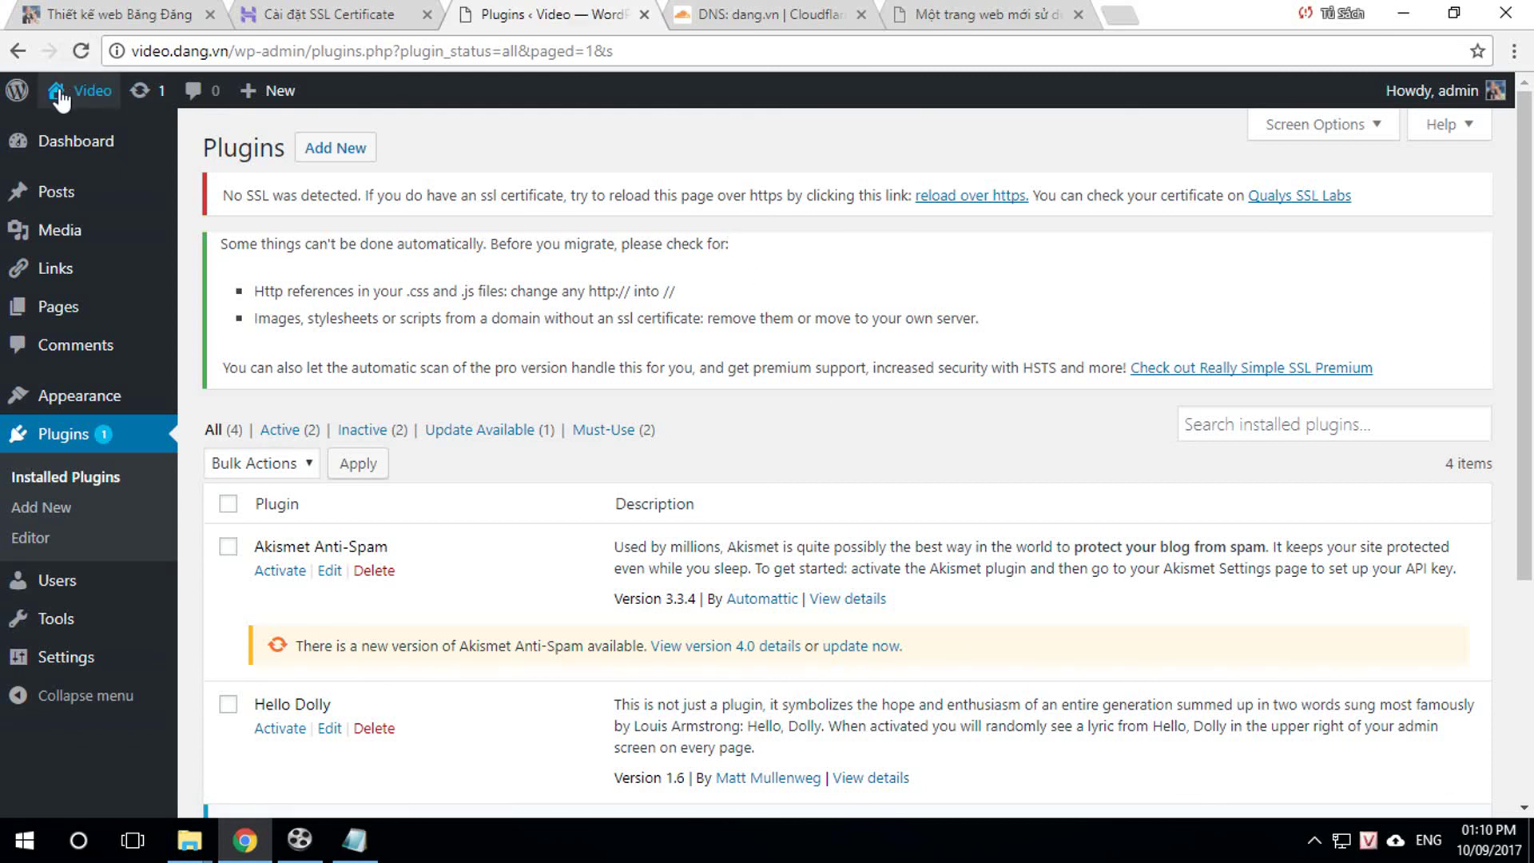
click(90, 90)
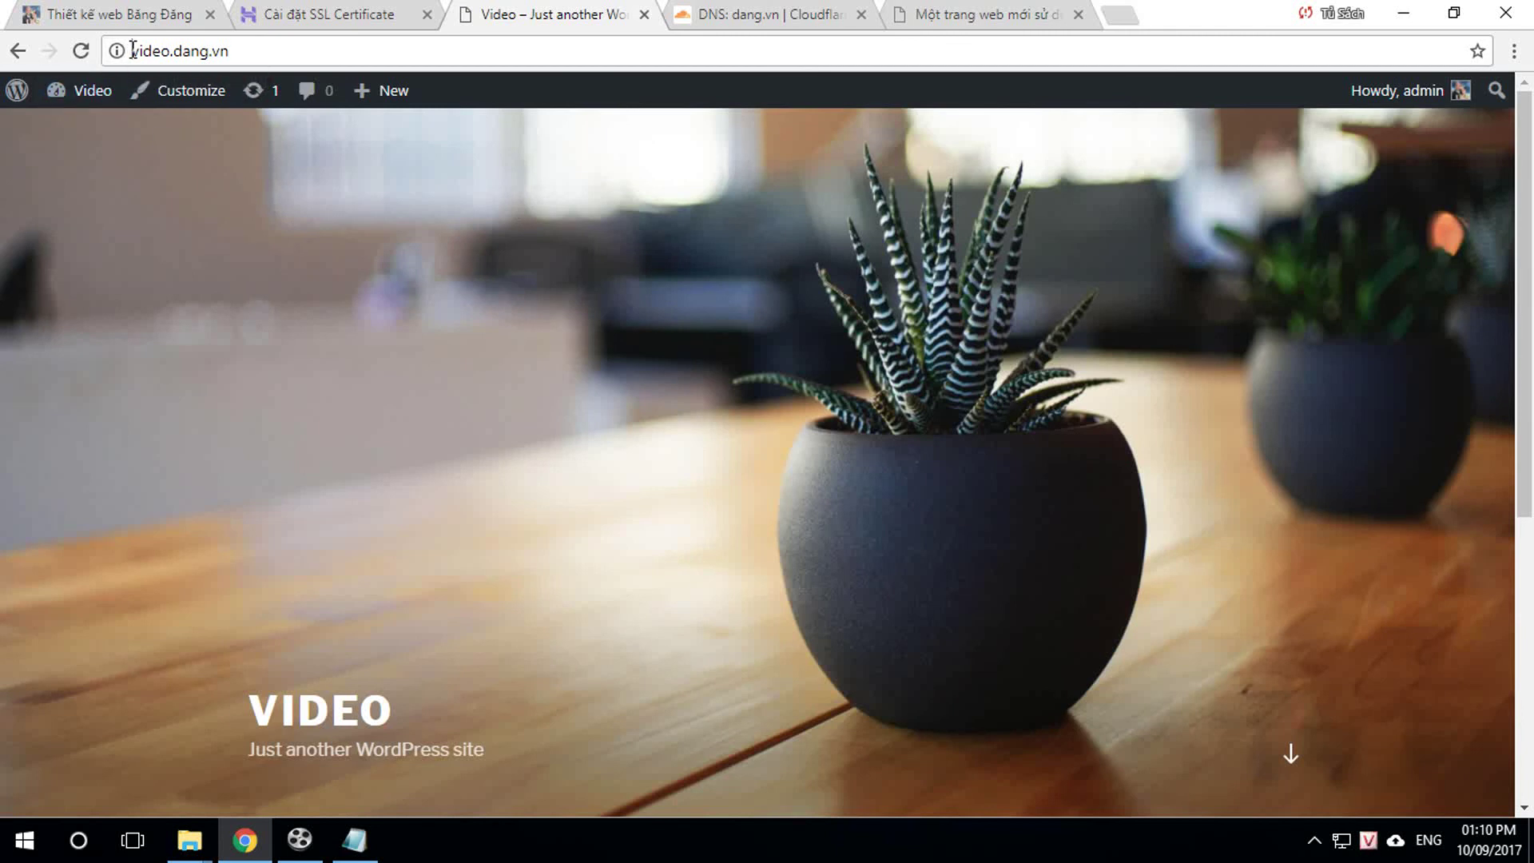
click(161, 61)
click(132, 51)
text(http)
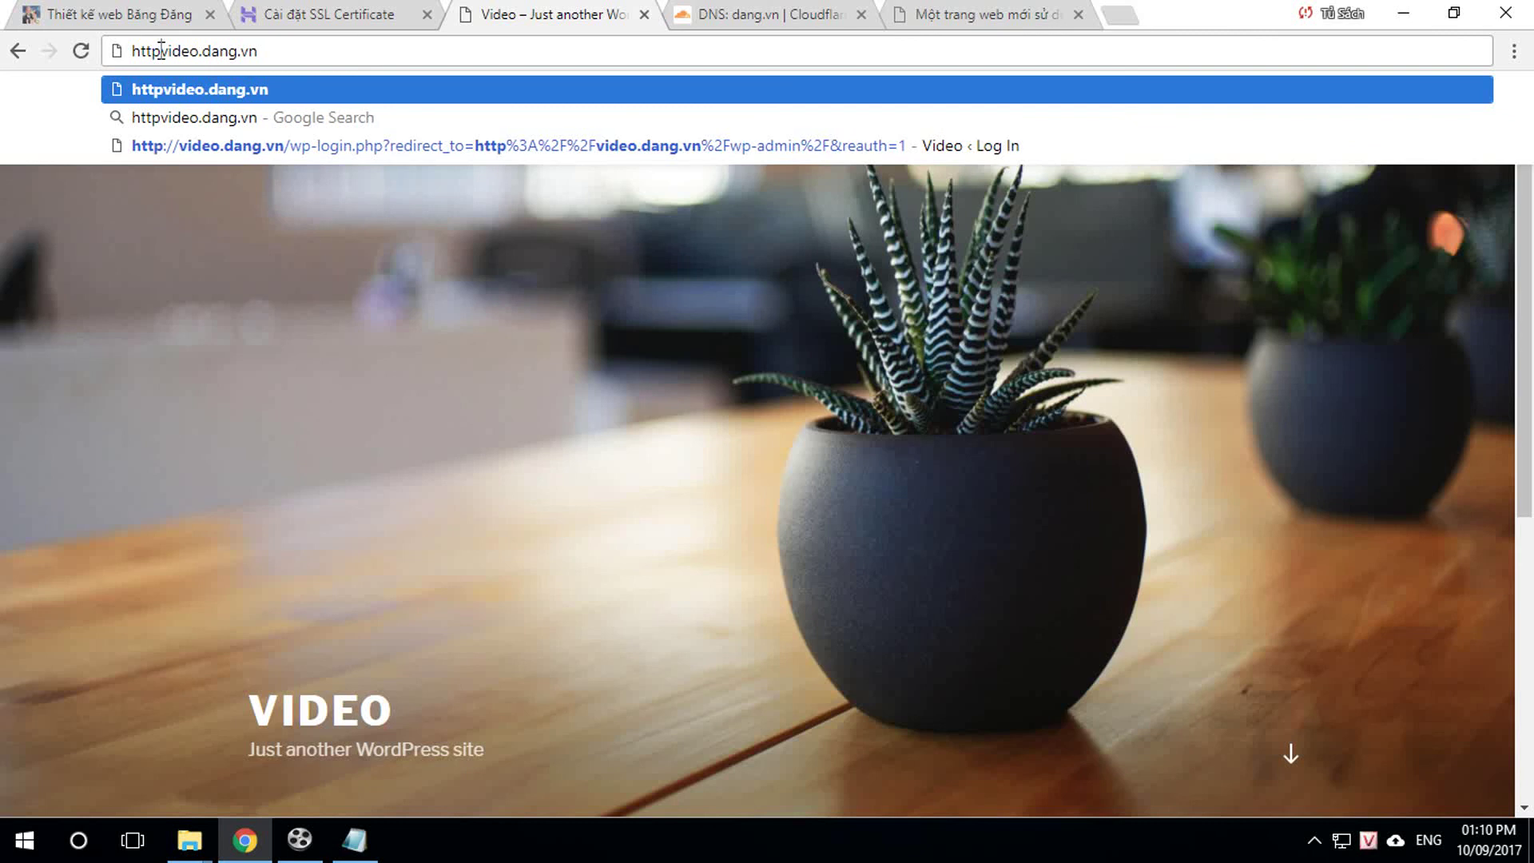
text(s)
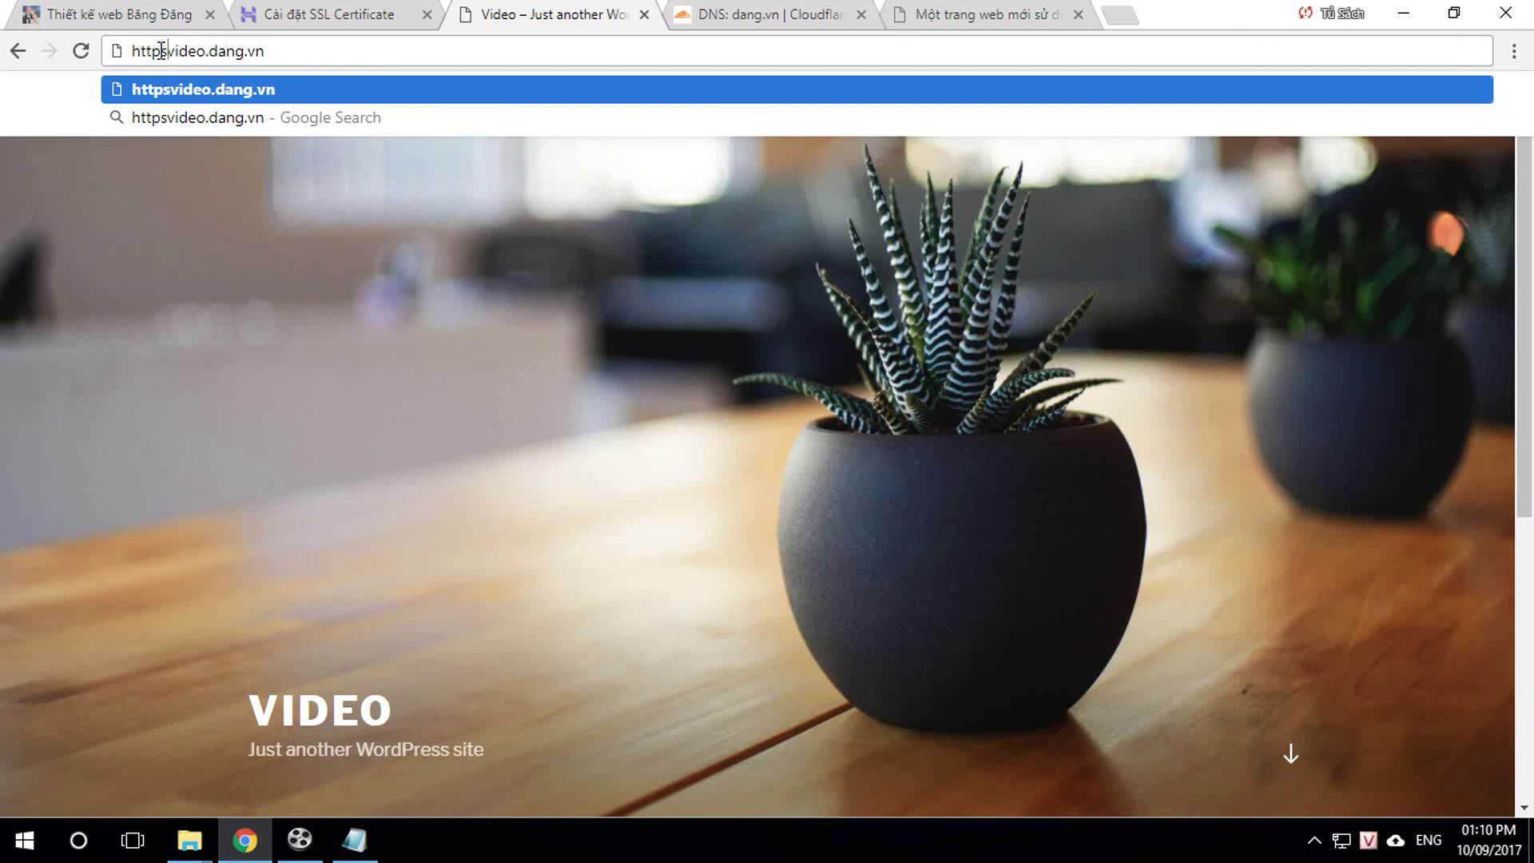
text(://)
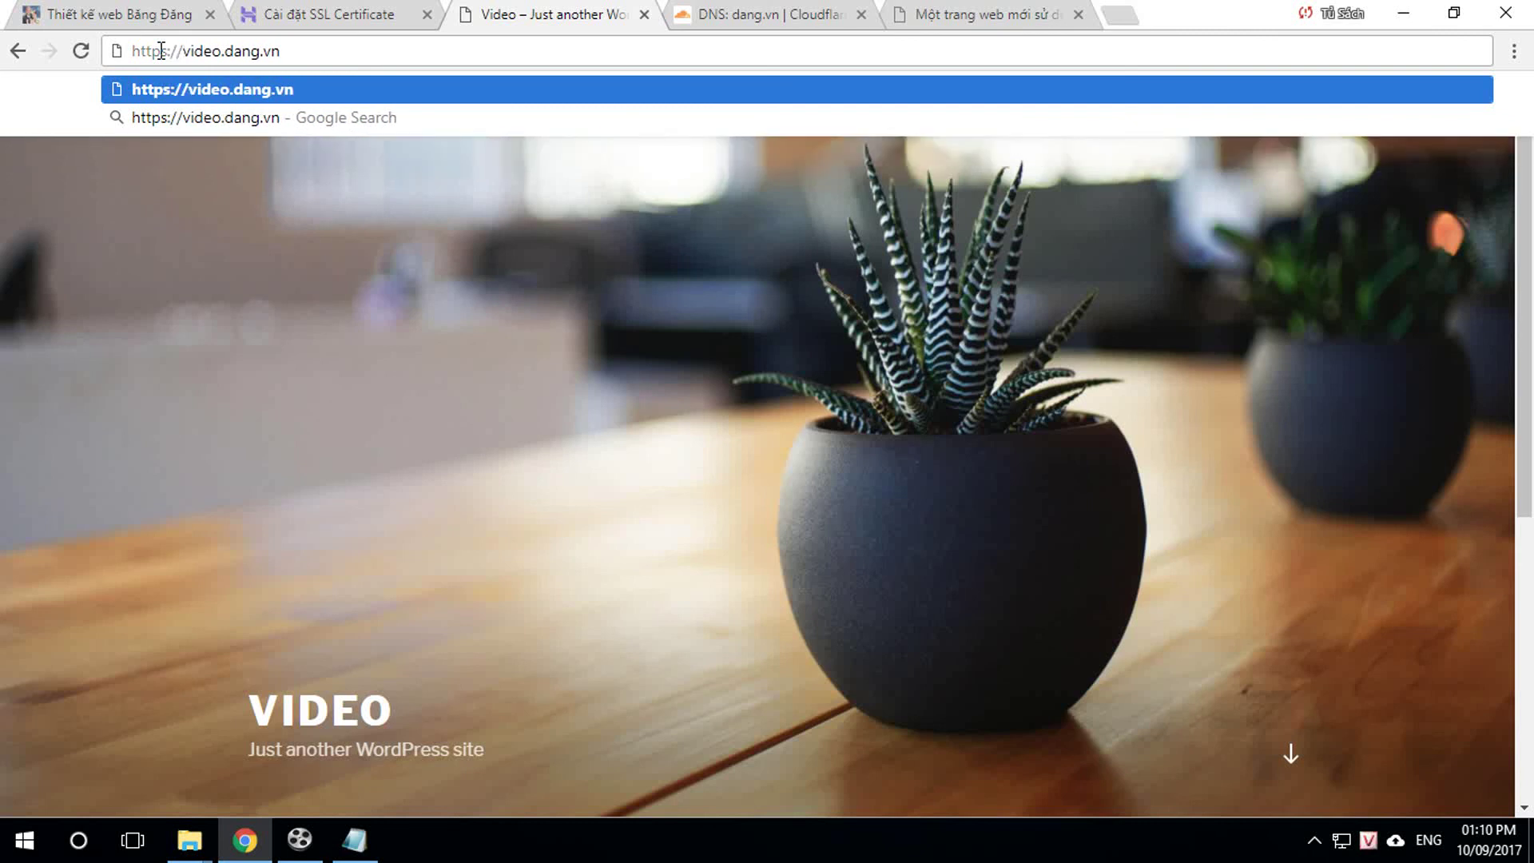
key(Return)
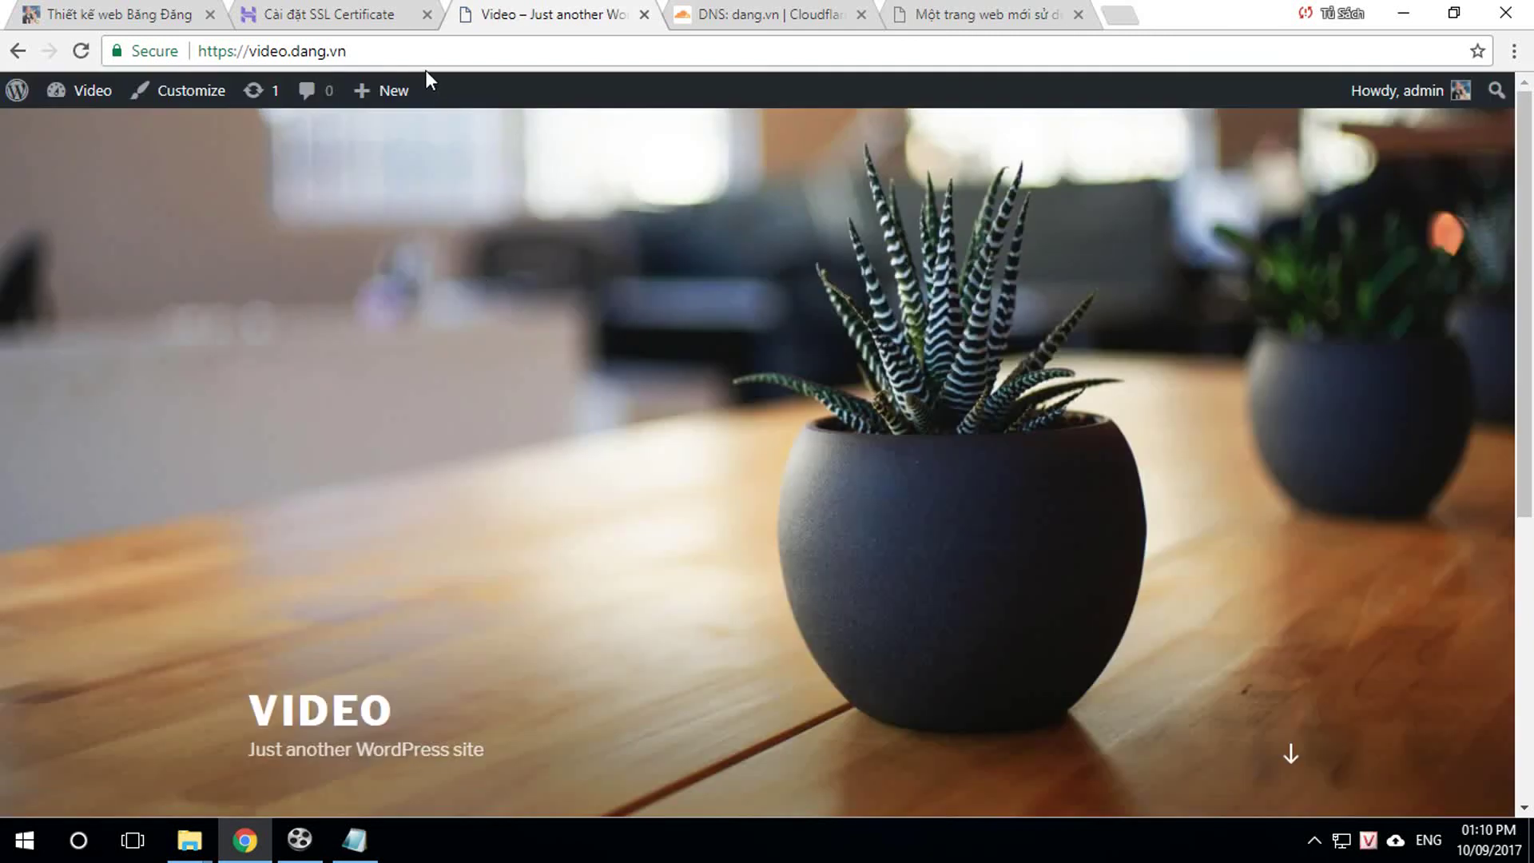
click(85, 90)
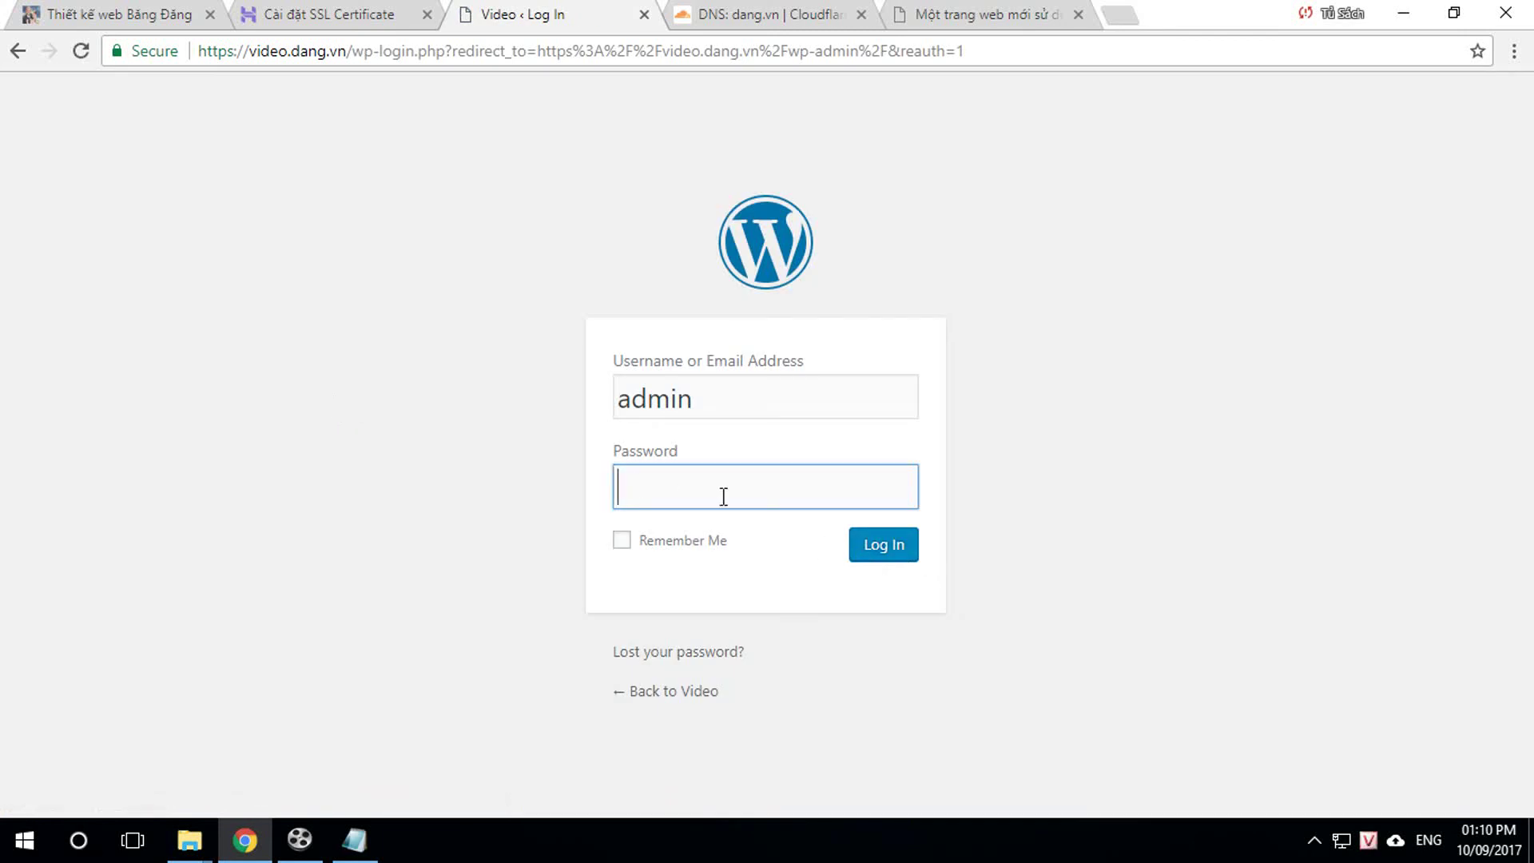
Step: Log in to the WordPress dashboard using the browser's saved password
click(722, 494)
click(677, 559)
click(884, 548)
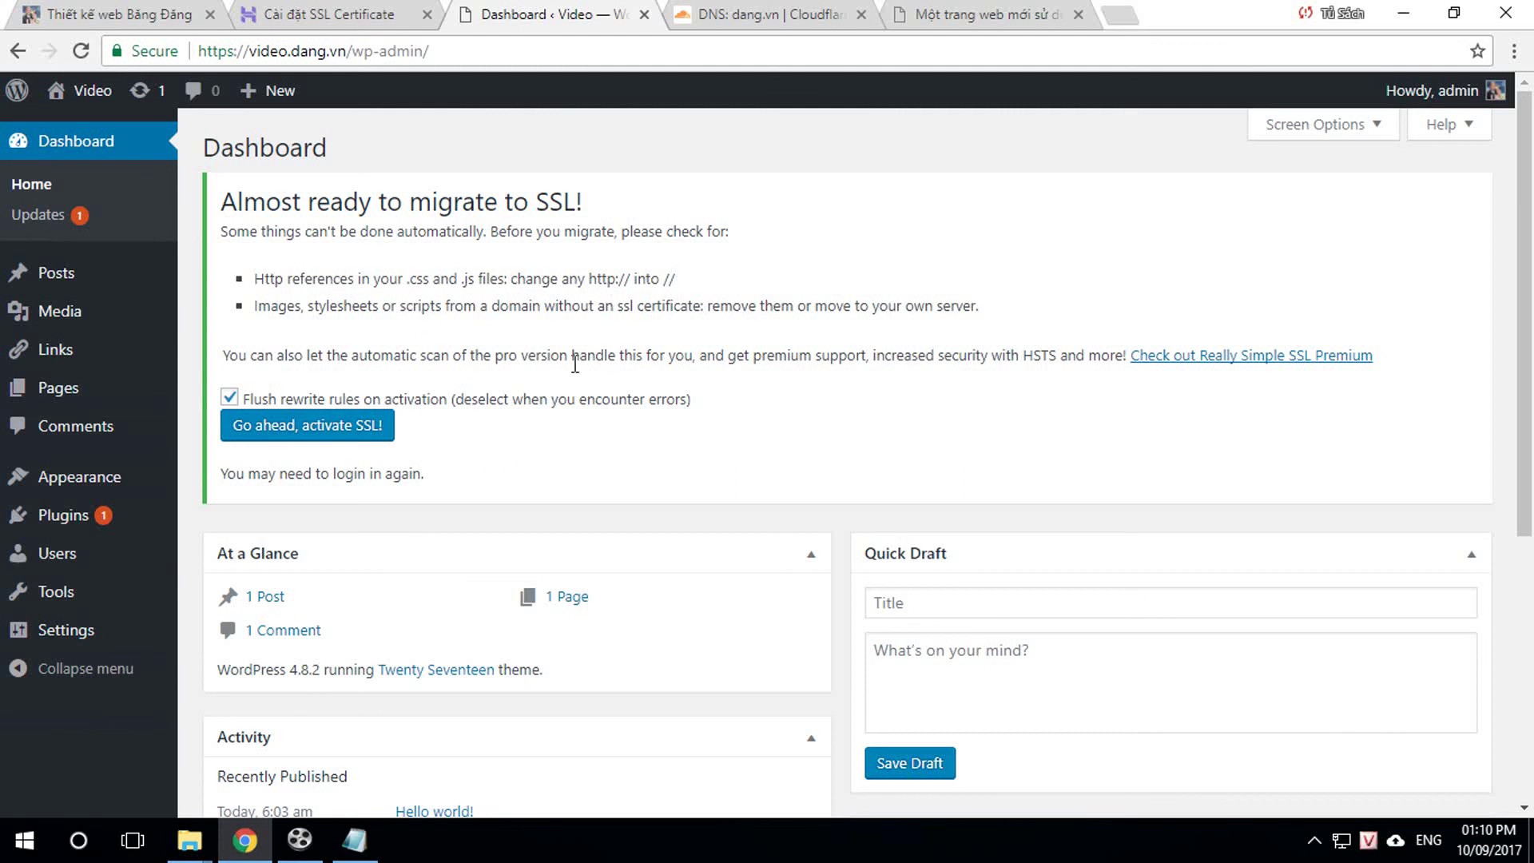
Step: Activate SSL in Really Simple SSL and view the front page over HTTPS
click(316, 436)
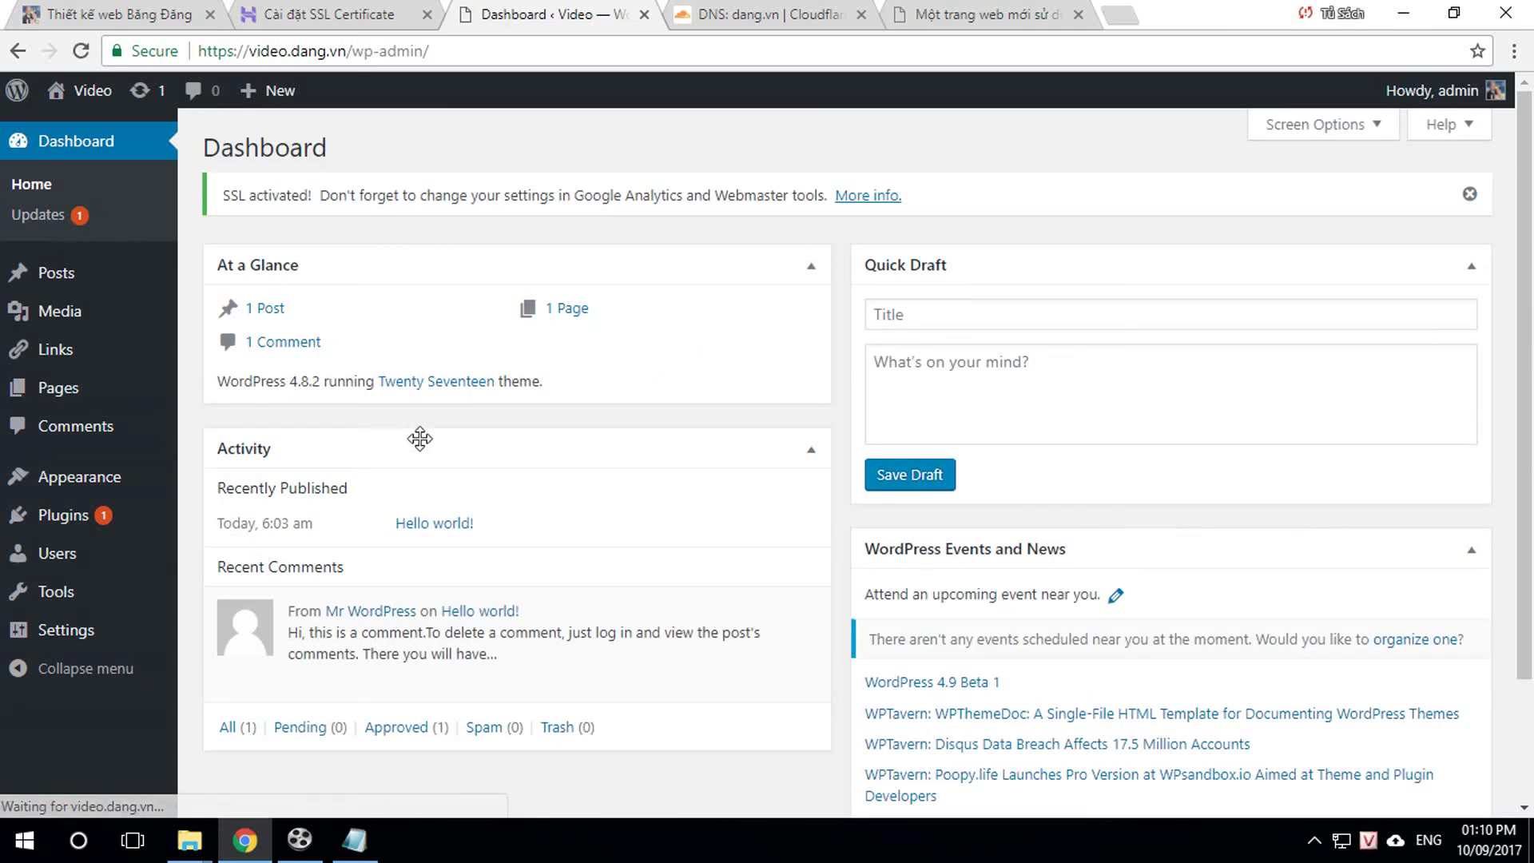
click(94, 98)
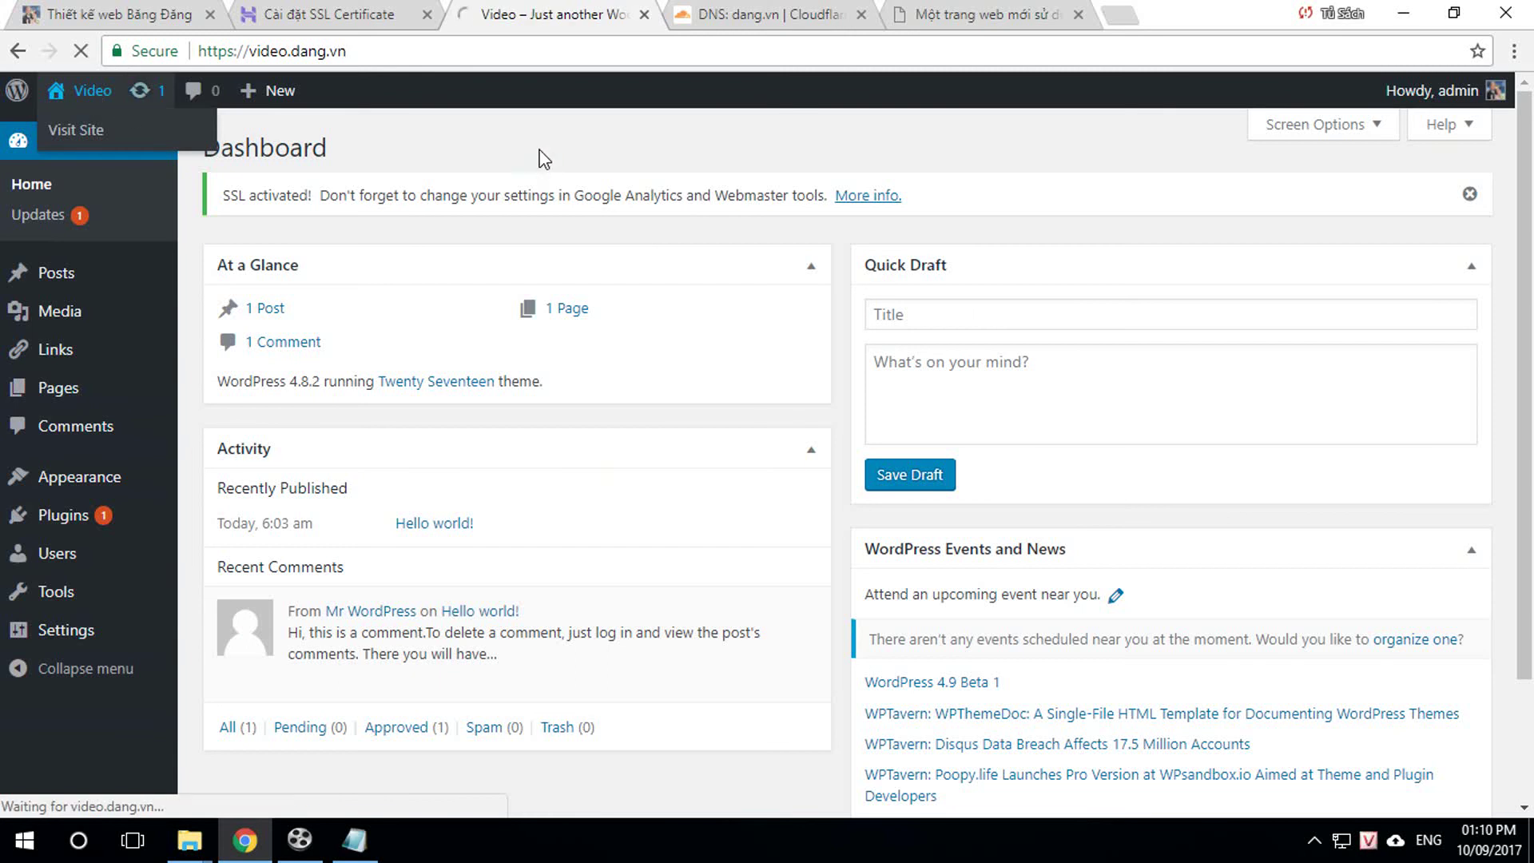